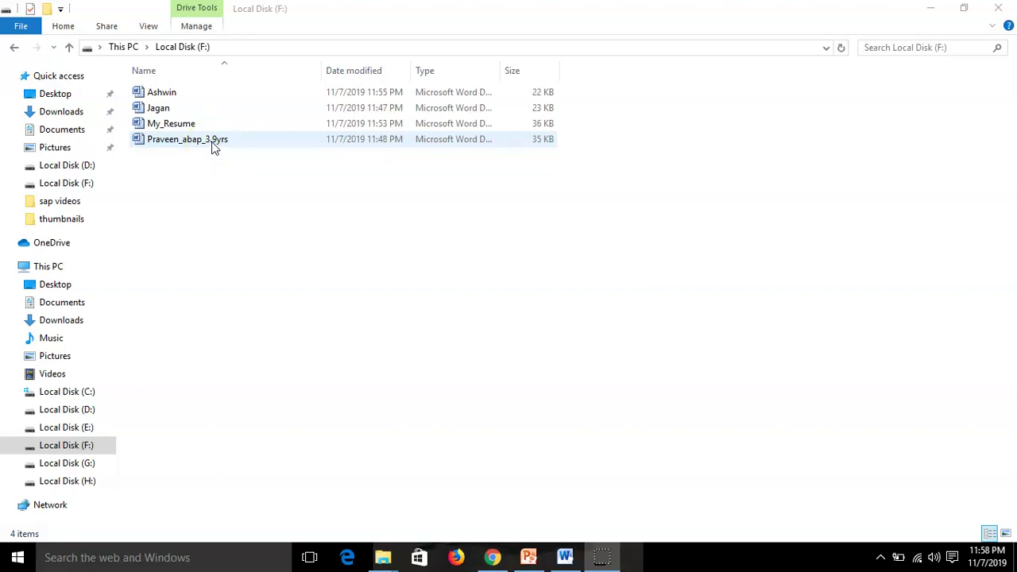
Open the top resume file on Local Disk (F:) in Word
left_click(208, 160)
left_click(159, 92)
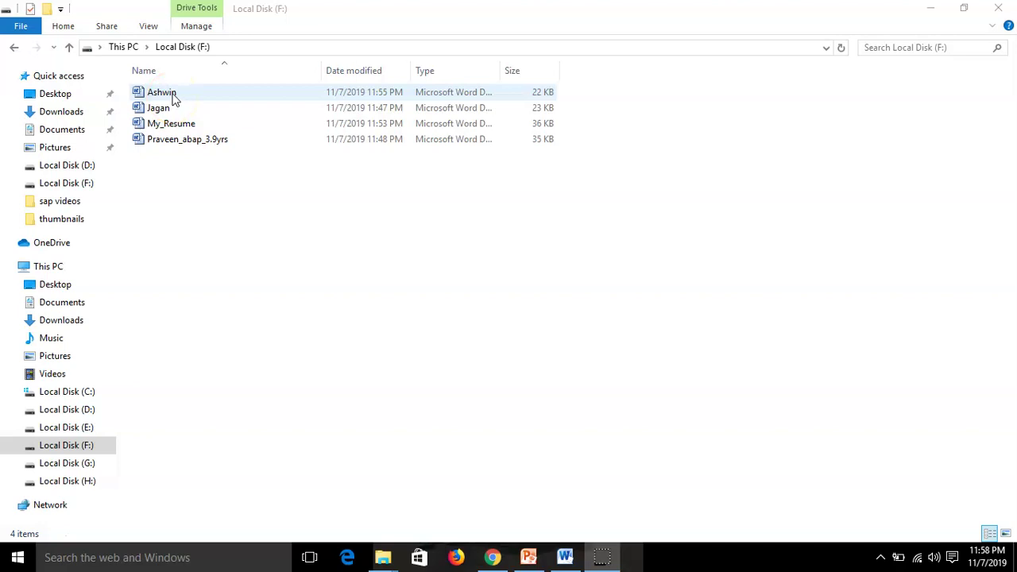
double_click(172, 93)
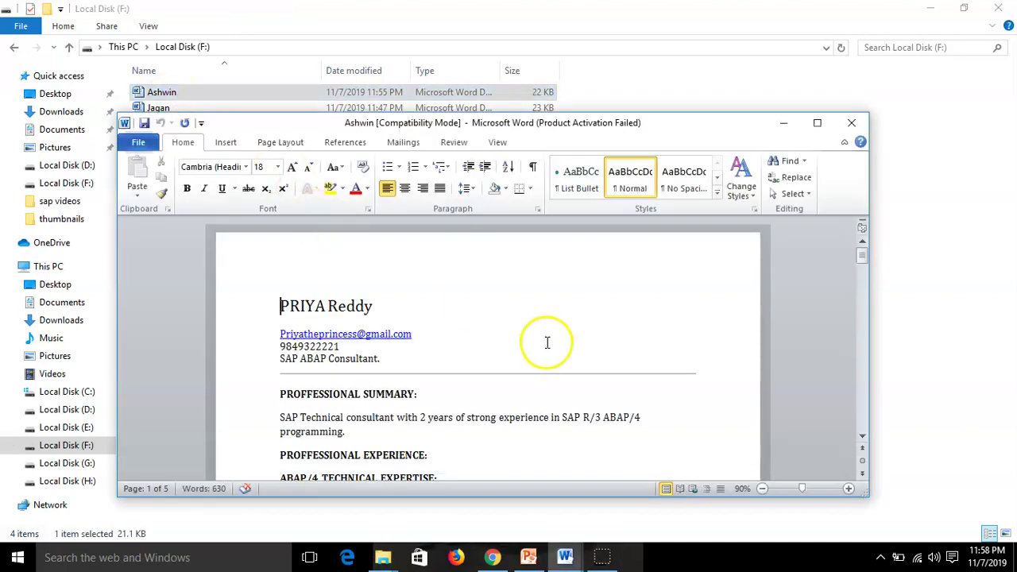
Maximize Word and retype the heading's first name in lowercase after its capital initial
left_click(816, 122)
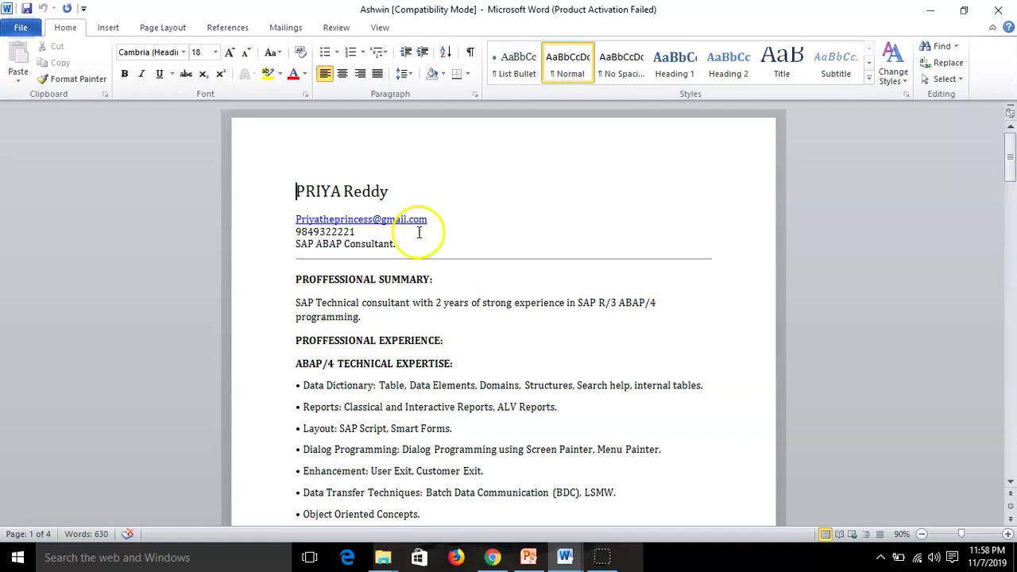
scroll(486, 215, "down", 1)
scroll(486, 215, "up", 1)
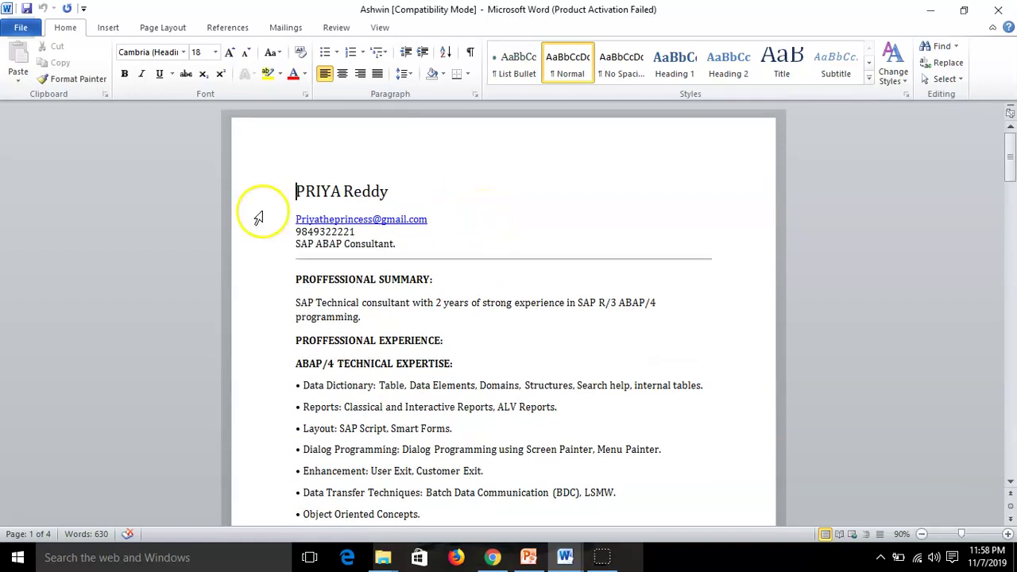
left_click_drag(292, 192, 455, 215)
left_click(403, 193)
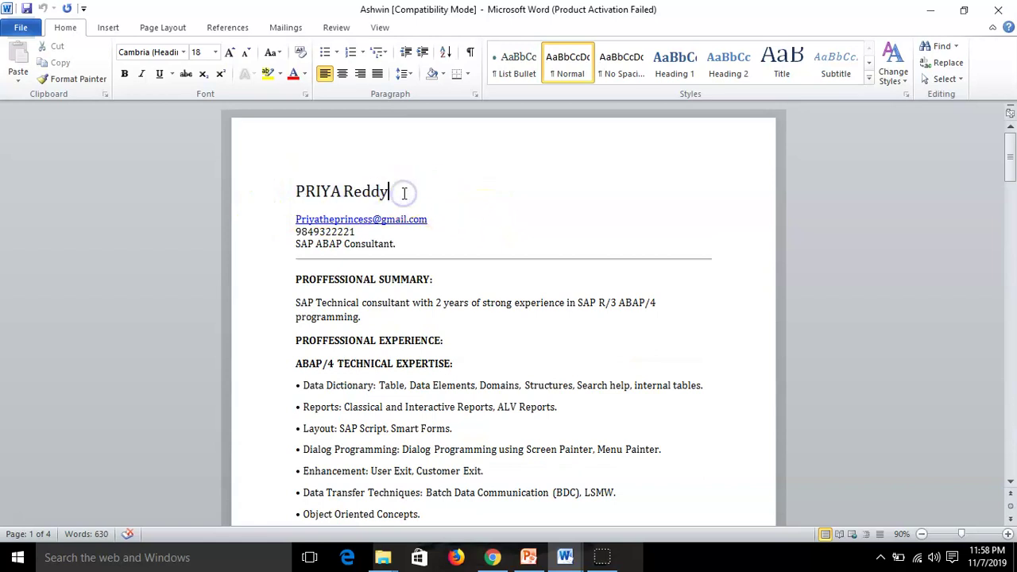
key("Left")
key("Left")
key("Left")
key("Left")
key("Left")
key("Left")
key("BackSpace")
key("BackSpace")
key("BackSpace")
key("BackSpace")
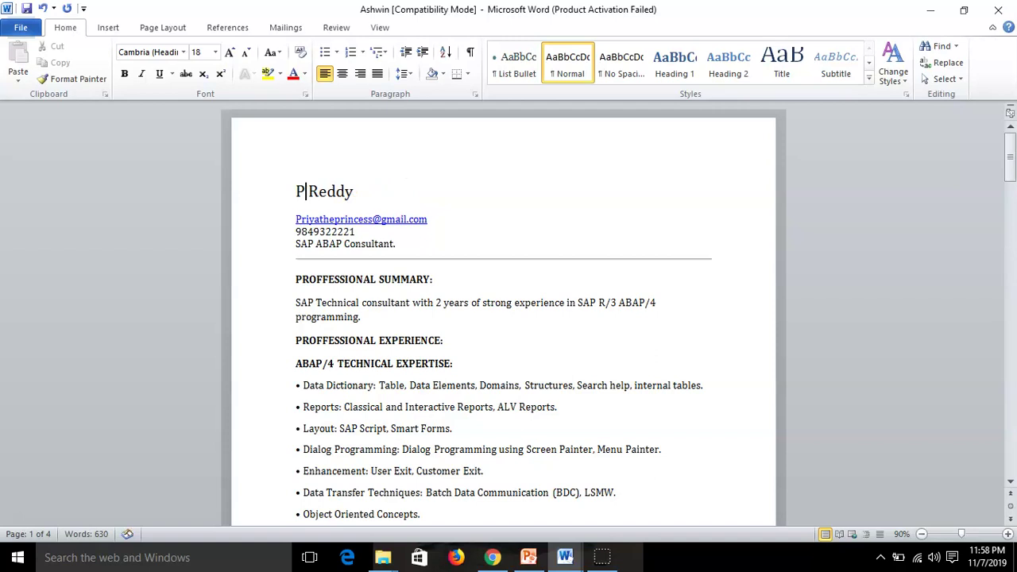
type("riya")
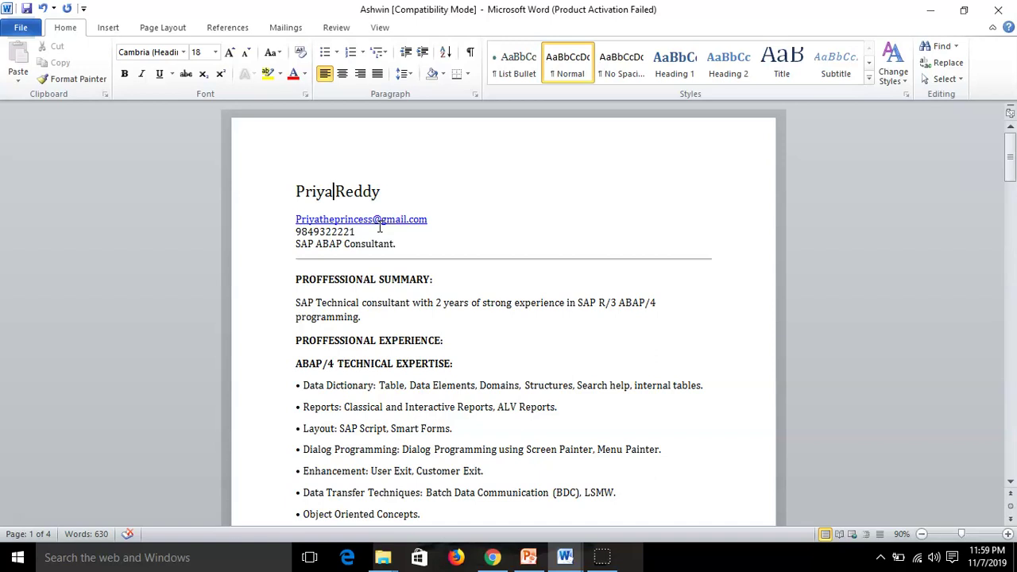
left_click(372, 220)
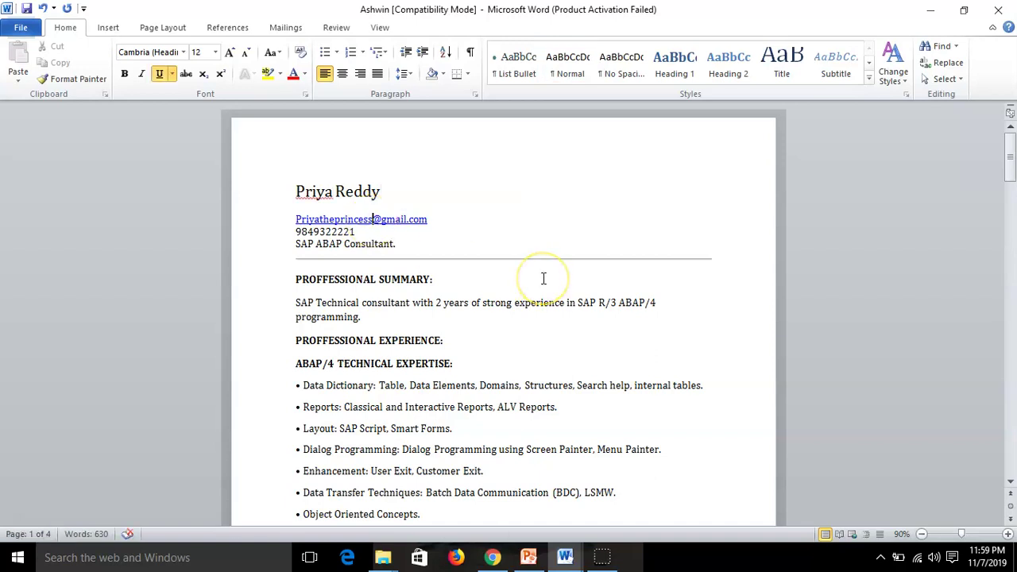
Replace the e-mail nickname with the candidate's full-name address, then close and save the resume
key("BackSpace")
key("BackSpace")
key("BackSpace")
key("BackSpace")
key("BackSpace")
key("BackSpace")
key("BackSpace")
key("BackSpace")
key("BackSpace")
key("BackSpace")
key("BackSpace")
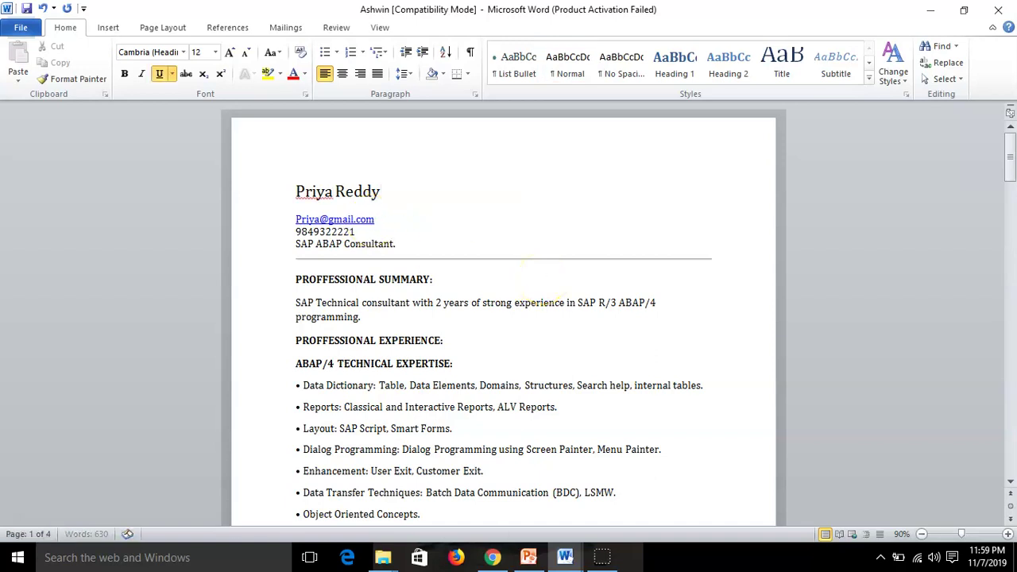
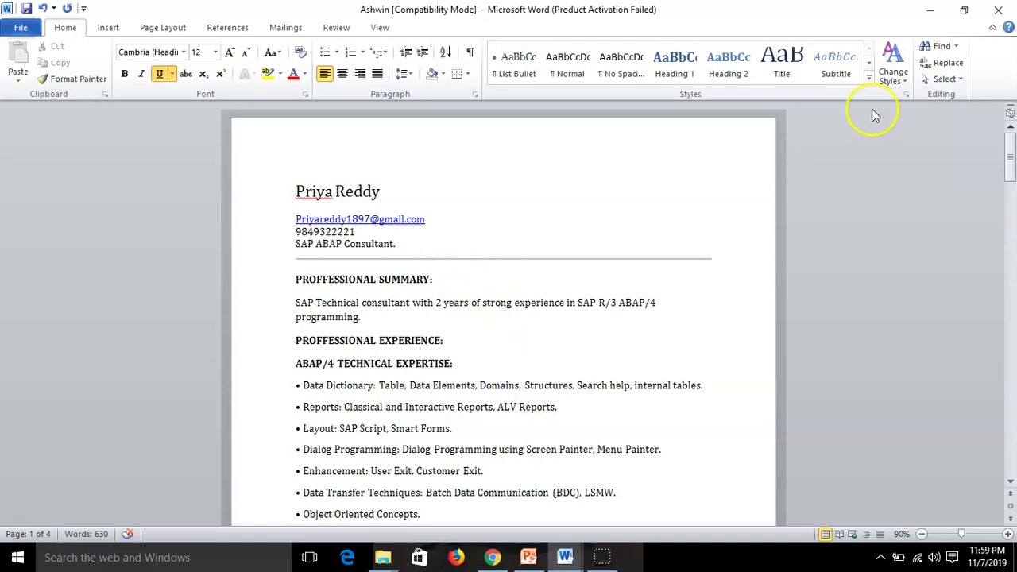
left_click(997, 17)
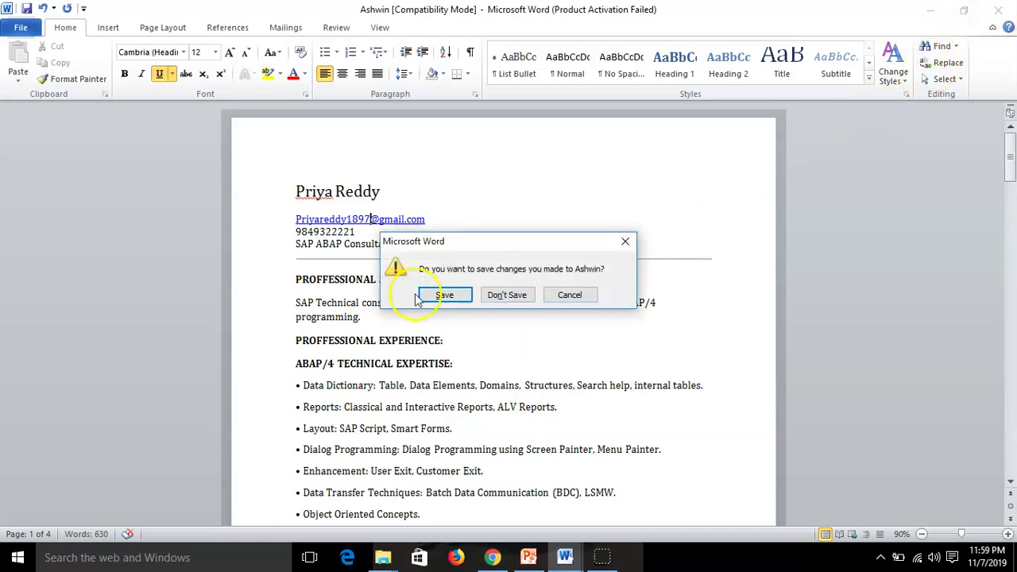
left_click(447, 296)
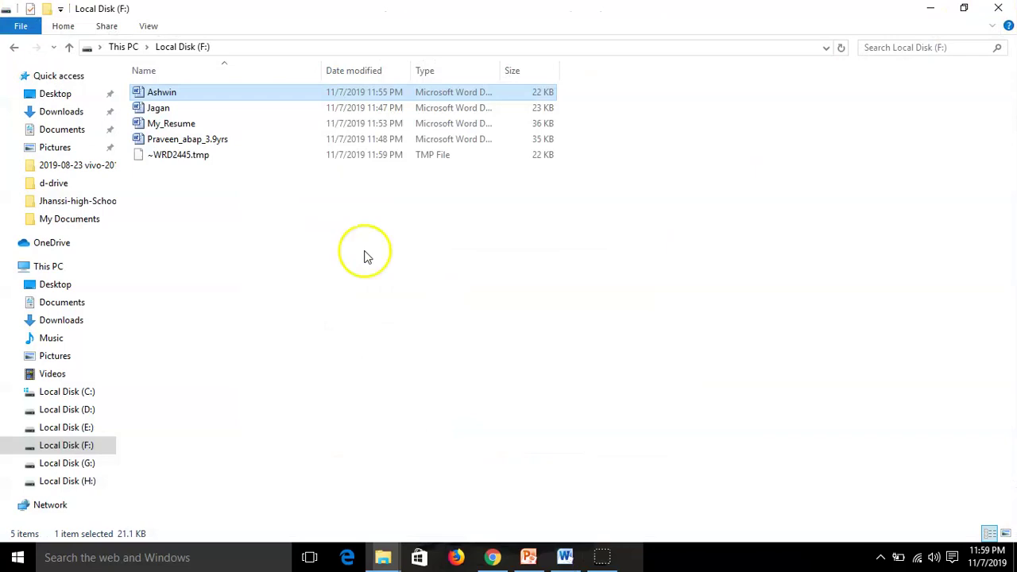
Recheck the resume in Word, then rename the file to the candidate's first name plus _ABAP_3Yrs
double_click(176, 96)
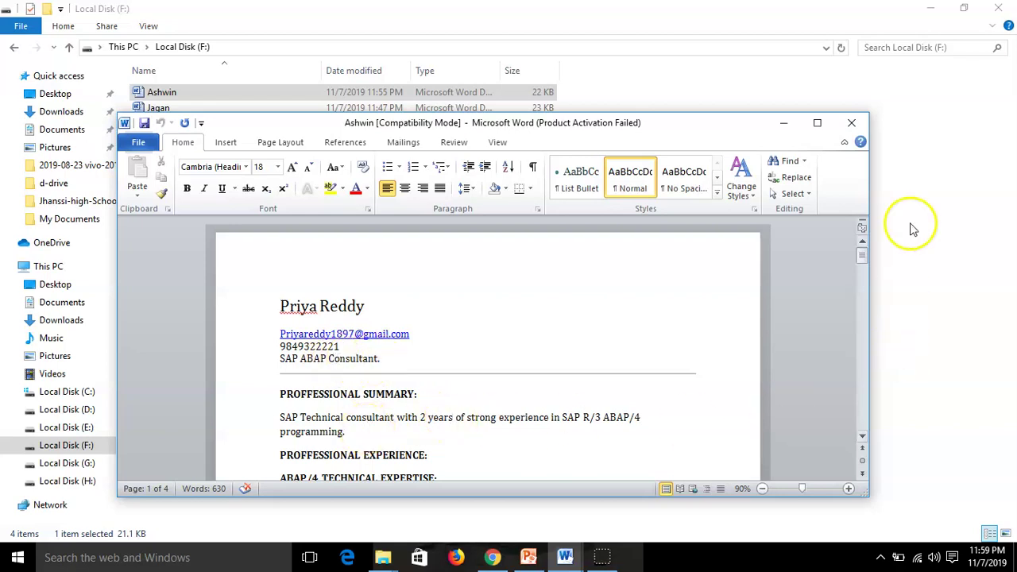
left_click(851, 122)
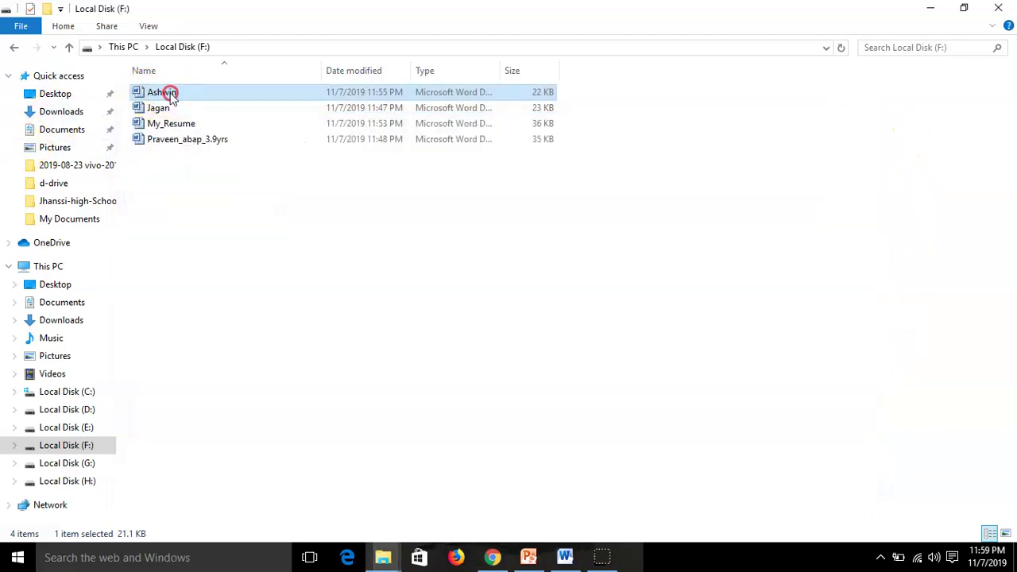
right_click(170, 92)
left_click(214, 397)
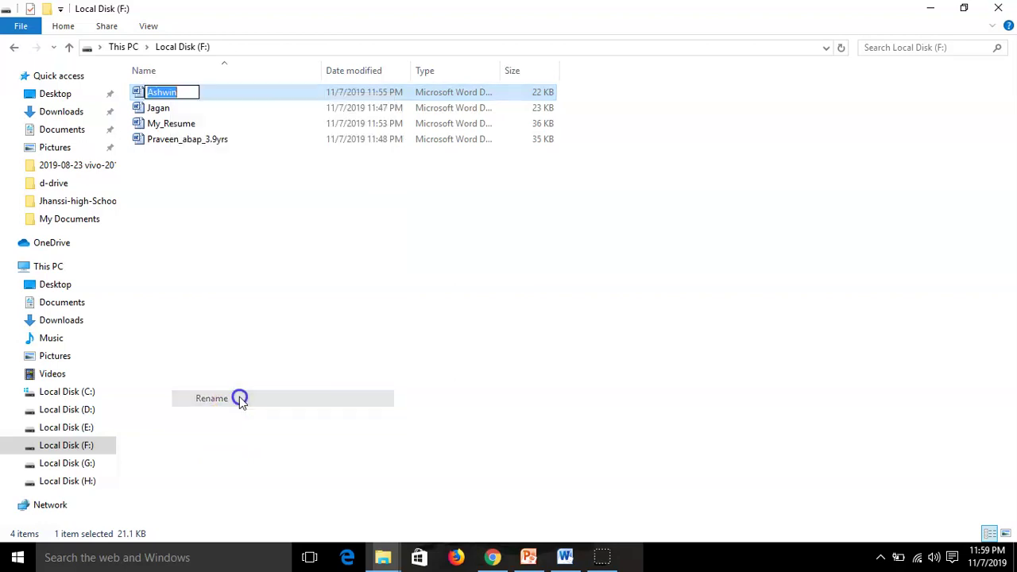
type("Pr")
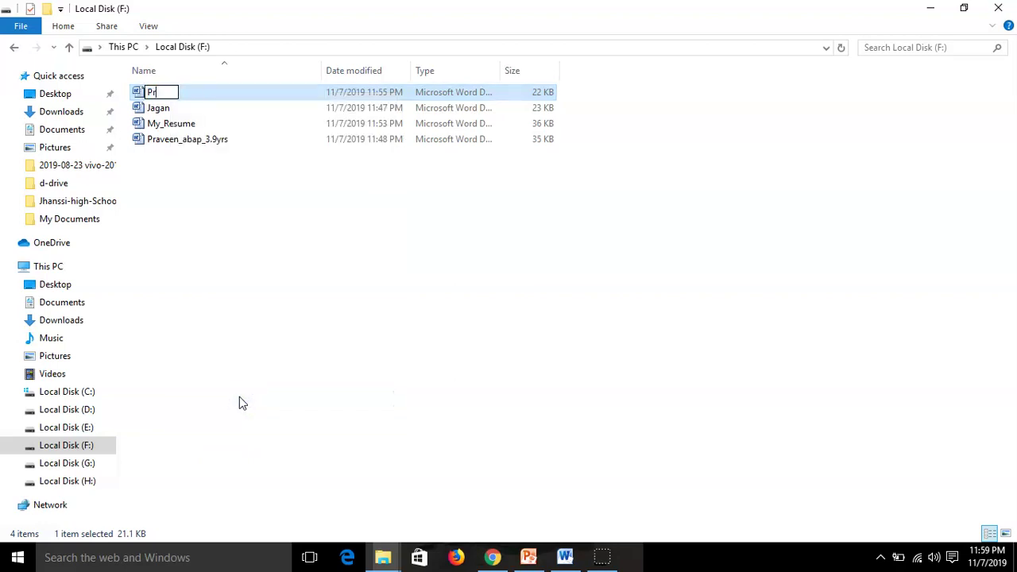
type("iya_ABAP")
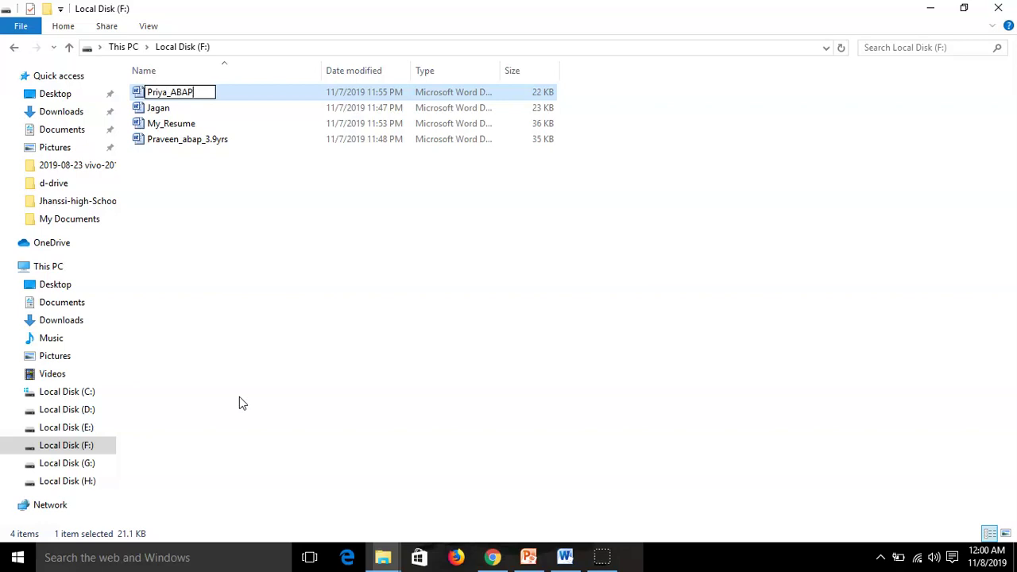
type("_3Yrs")
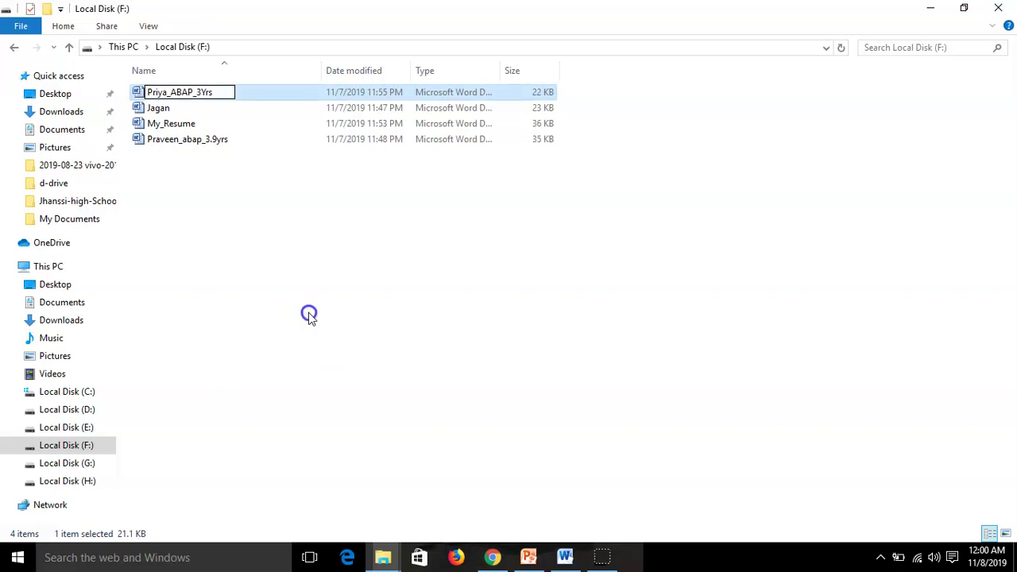
left_click(309, 315)
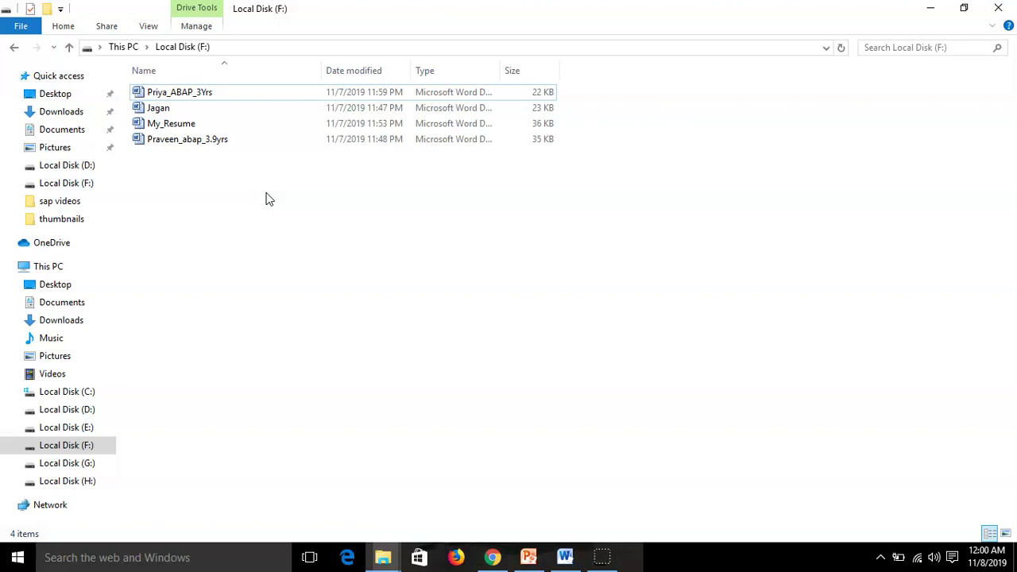
Launch Word 2010 with a blank document, maximize it, then minimize it
left_click(18, 557)
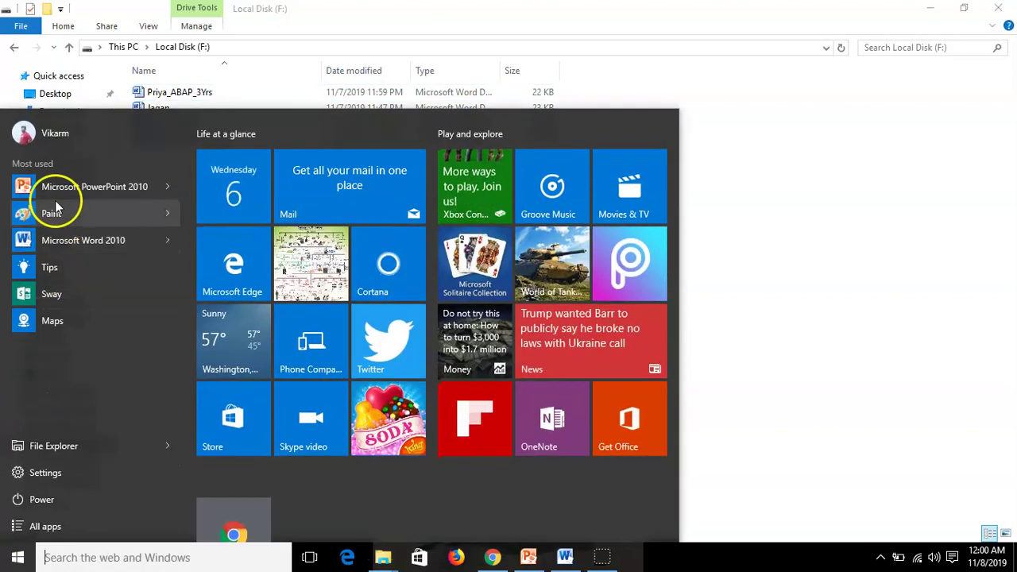
left_click(80, 239)
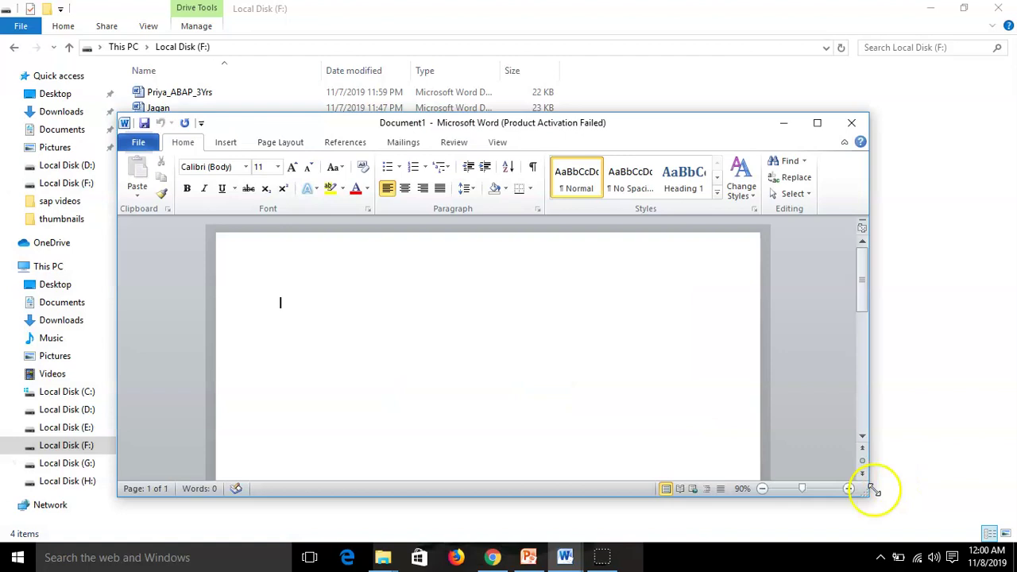
left_click(817, 122)
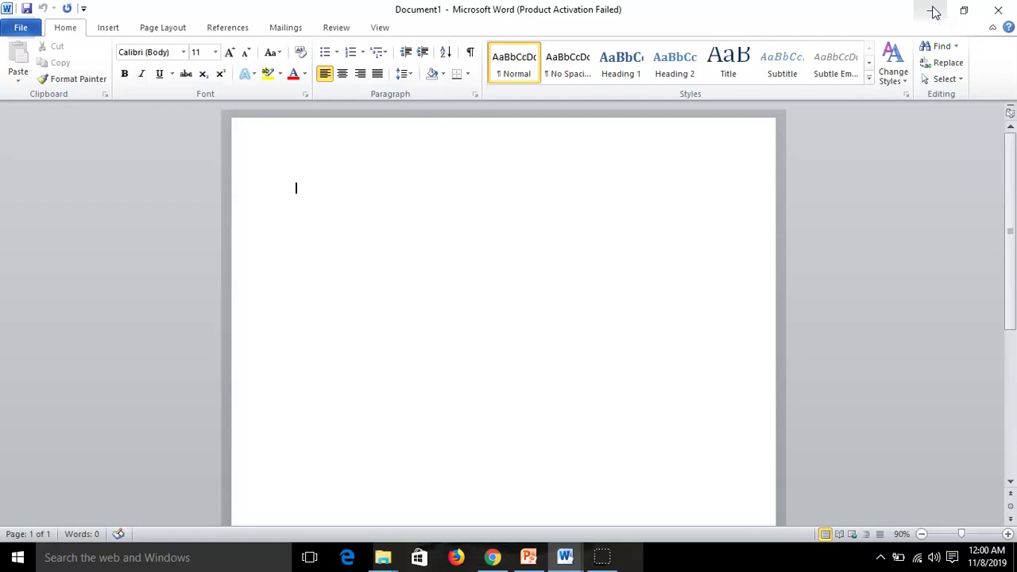
left_click(934, 12)
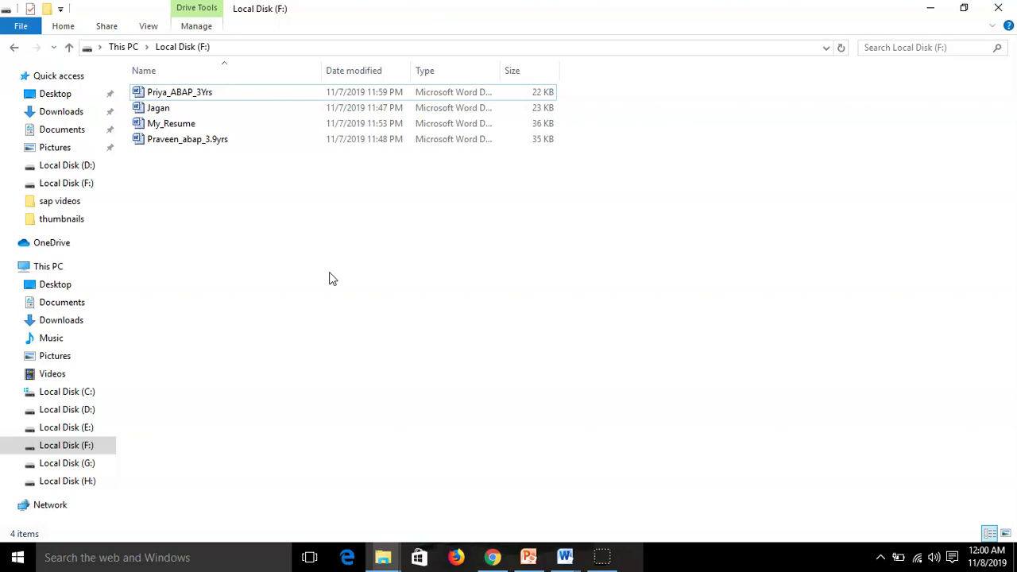
Show the renamed resume's Properties on the Details tab to view its metadata
left_click_drag(180, 93, 203, 128)
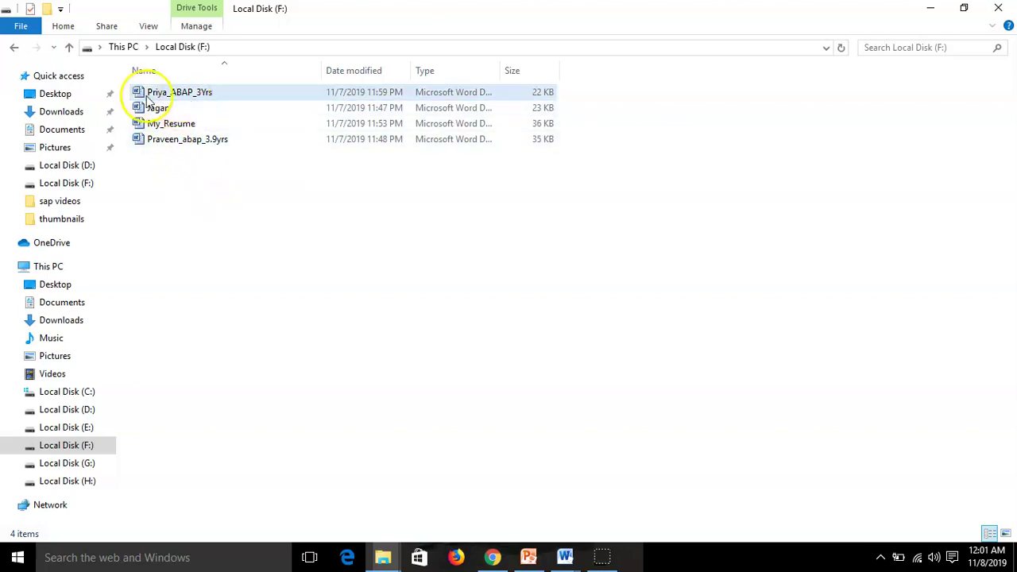
right_click(197, 97)
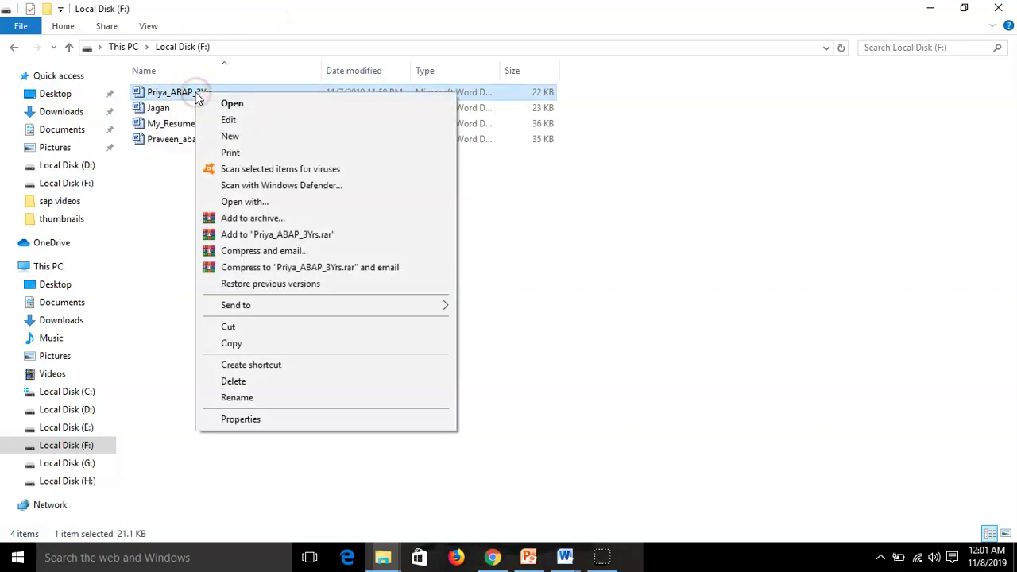
left_click(284, 418)
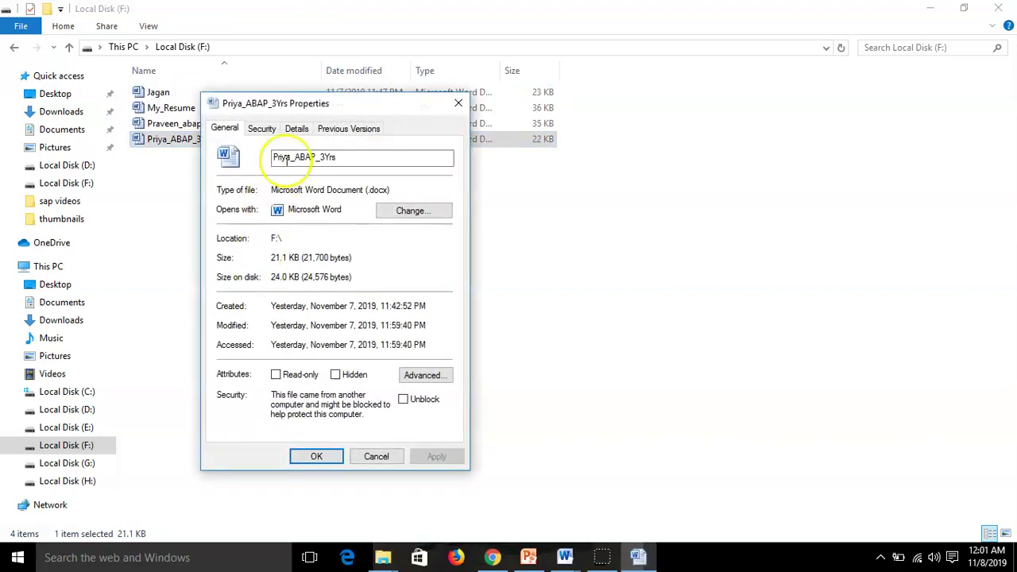
left_click(297, 130)
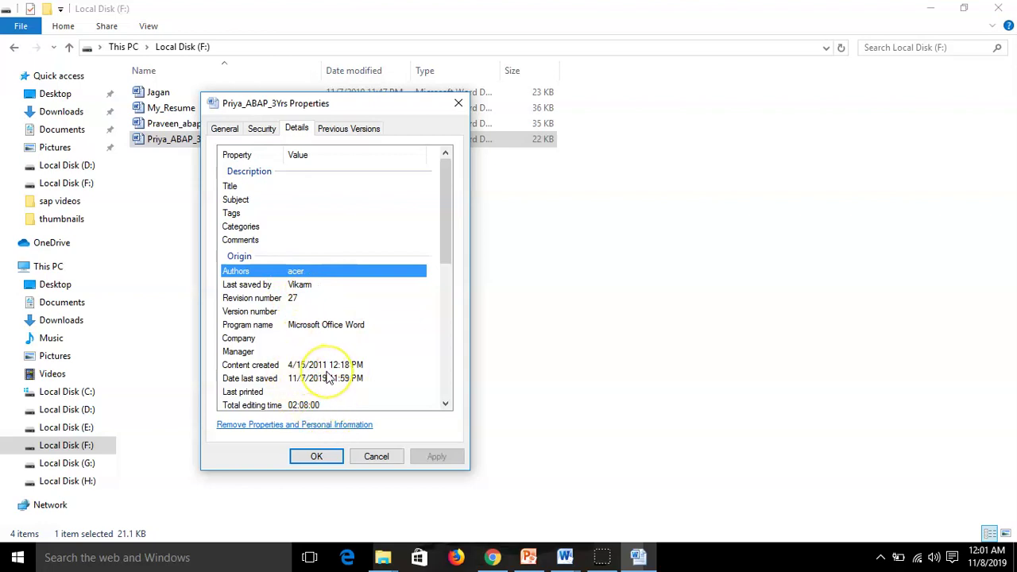
scroll(329, 378, "down", 1)
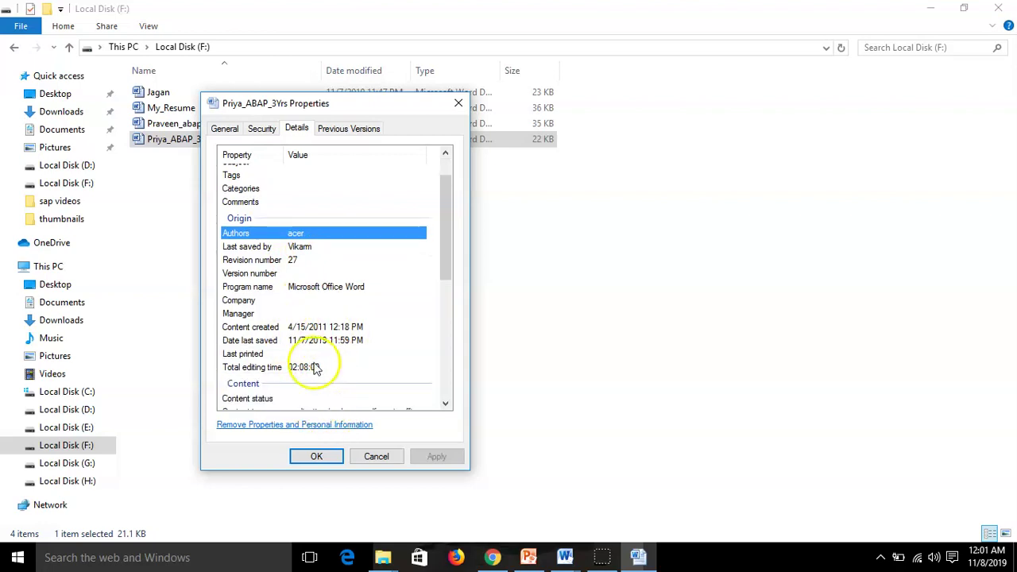
scroll(340, 340, "down", 2)
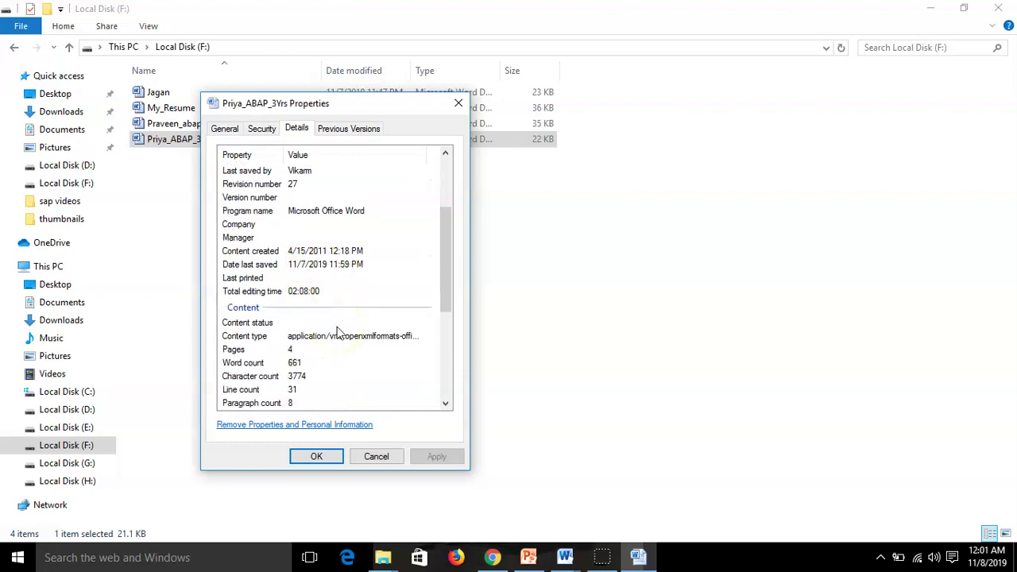
scroll(337, 332, "up", 3)
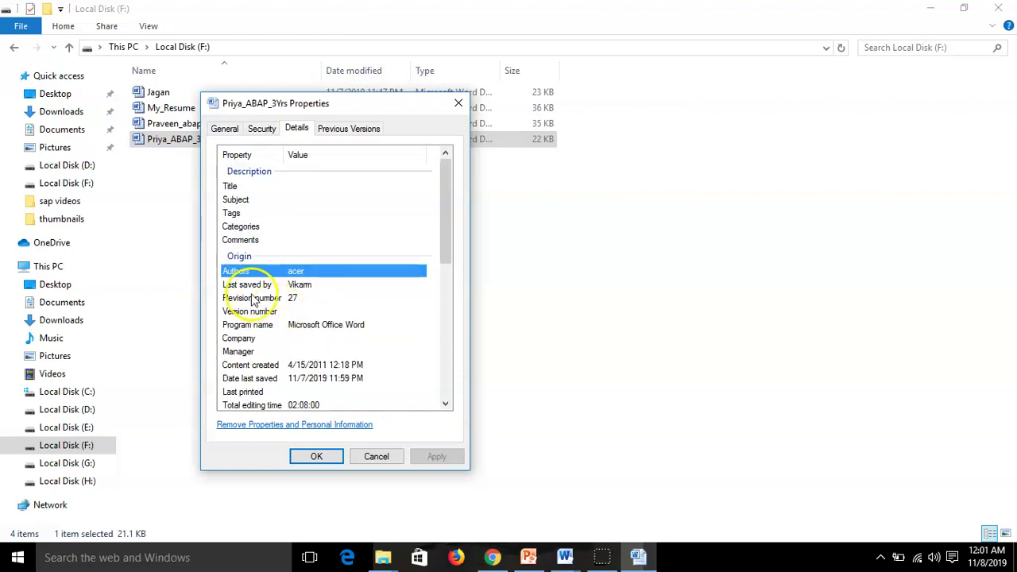
left_click(292, 271)
left_click(371, 338)
left_click(312, 319)
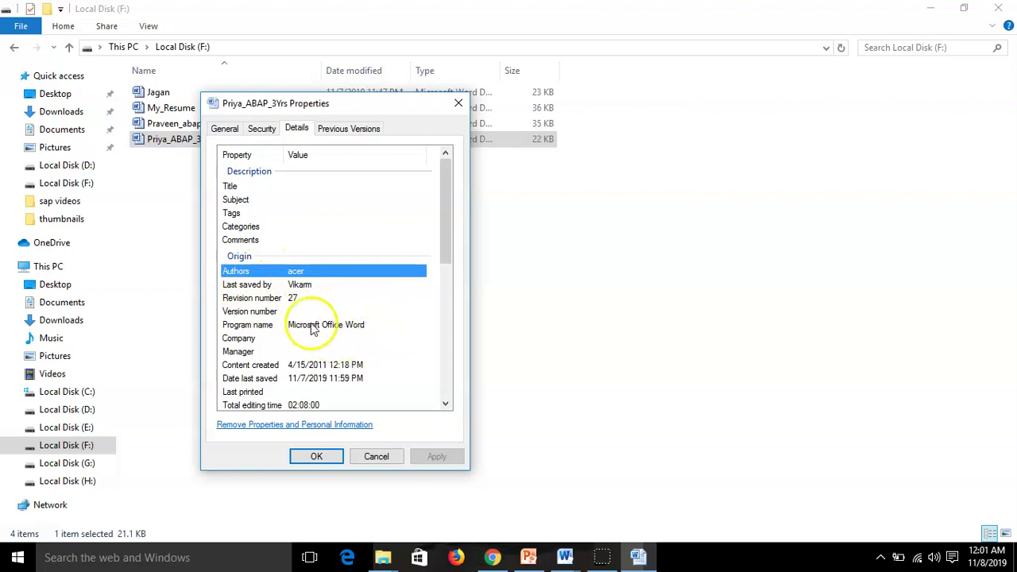
left_click(314, 350)
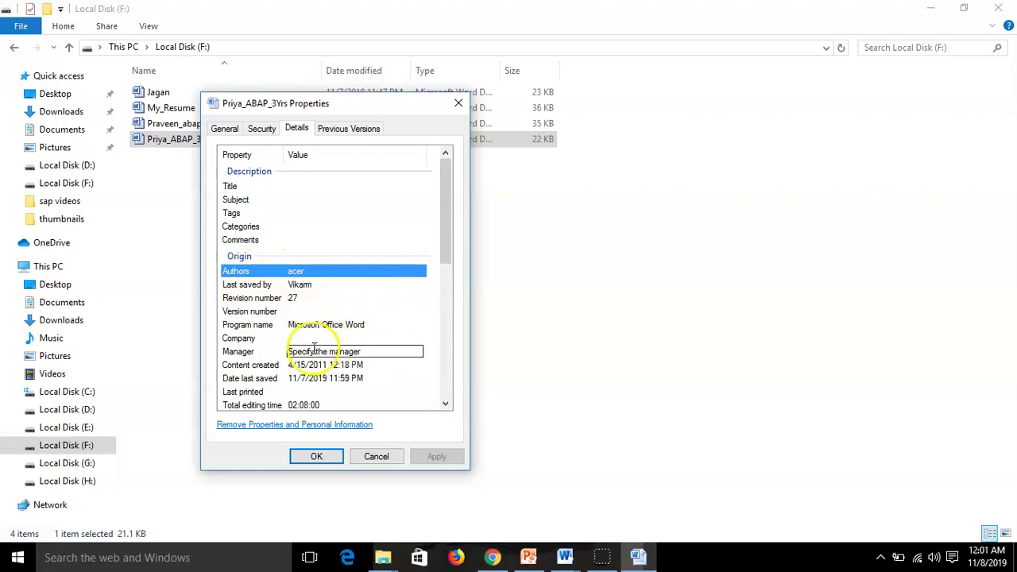
key("Escape")
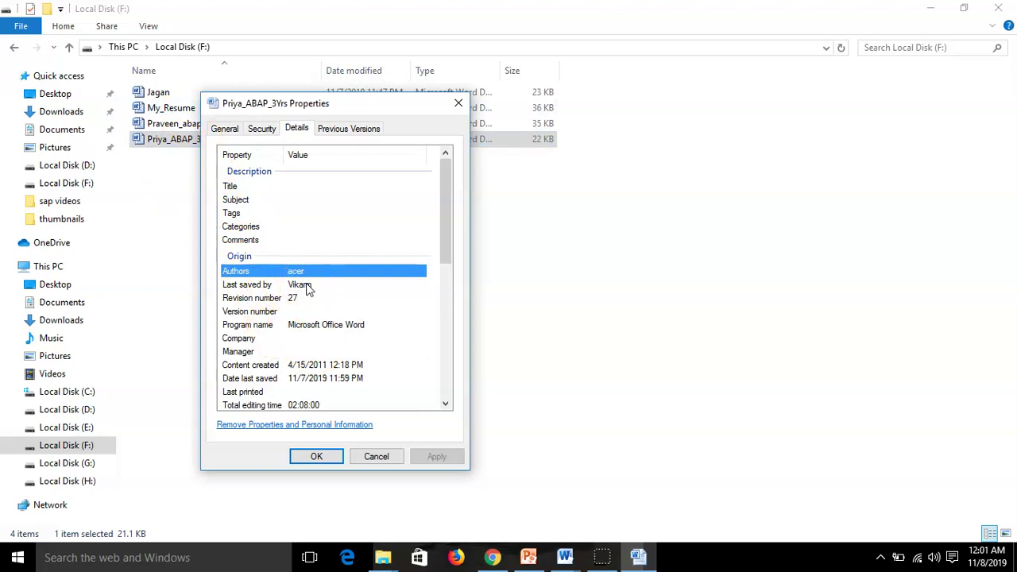
left_click(303, 271)
left_click(311, 311)
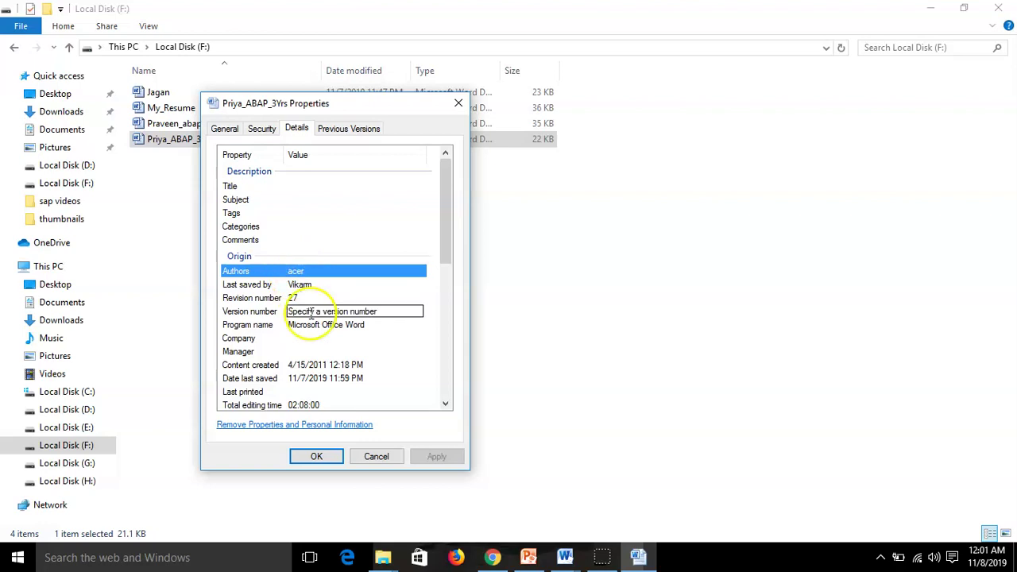
left_click(254, 297)
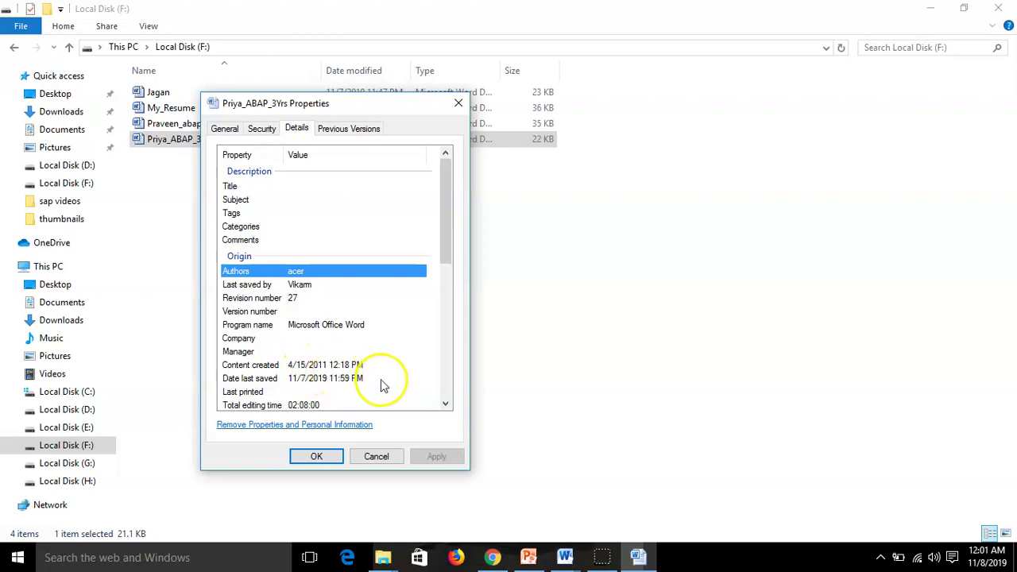
scroll(397, 358, "down", 2)
scroll(397, 358, "down", 2)
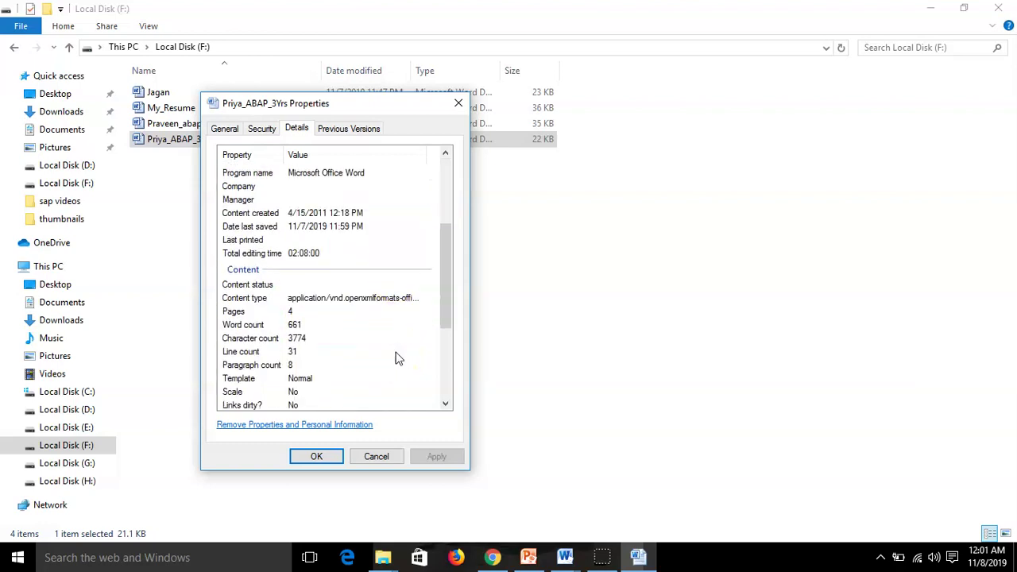
scroll(397, 357, "down", 2)
scroll(398, 358, "down", 2)
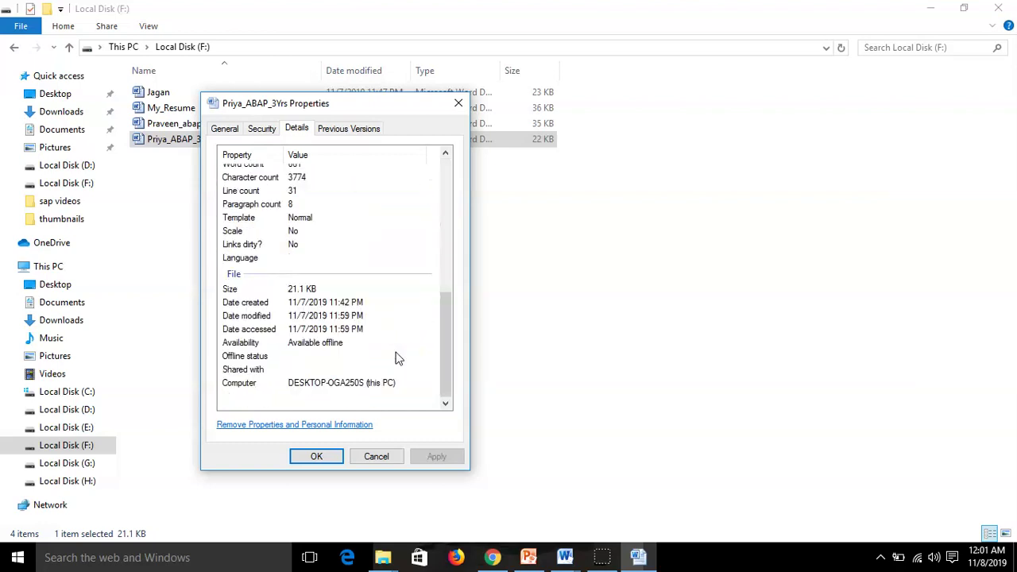
scroll(397, 358, "up", 6)
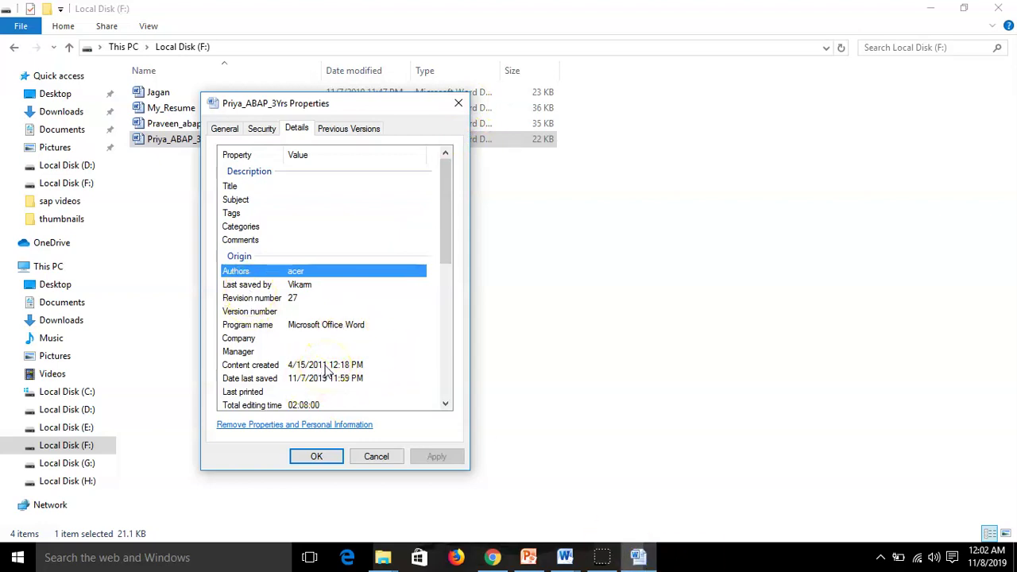
left_click(274, 271)
left_click(265, 273)
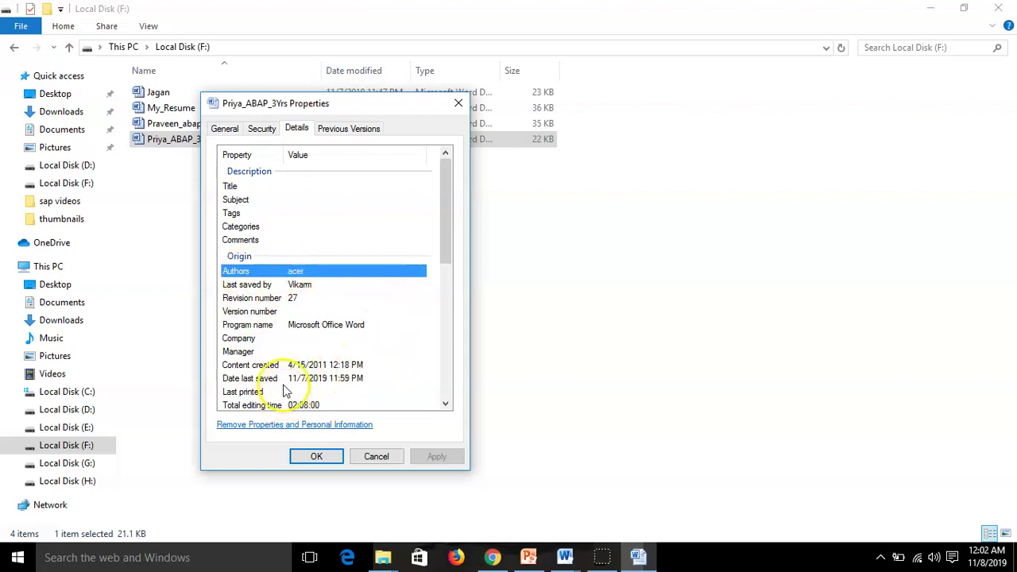
left_click(309, 339)
left_click(445, 461)
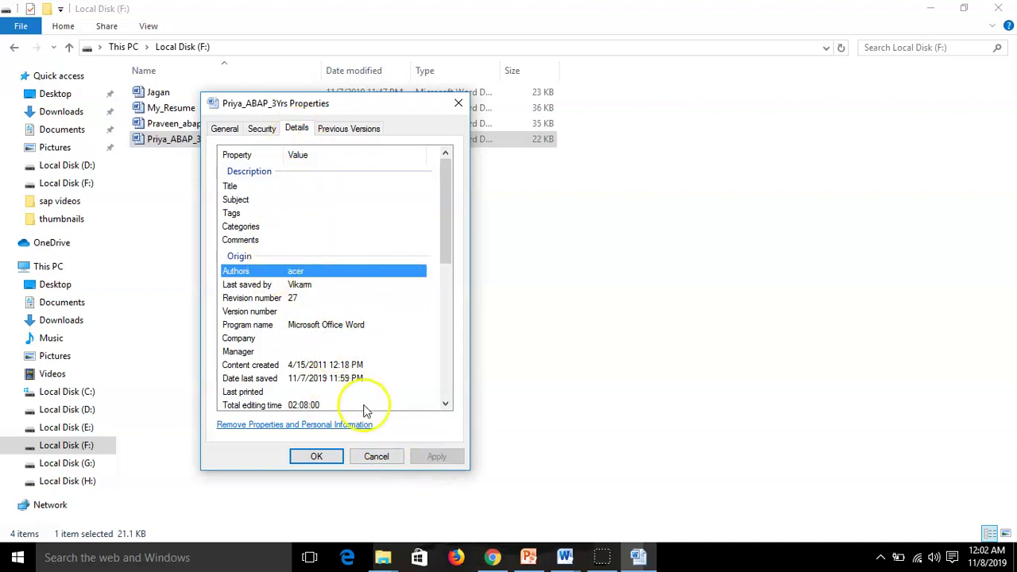
scroll(352, 215, "down", 4)
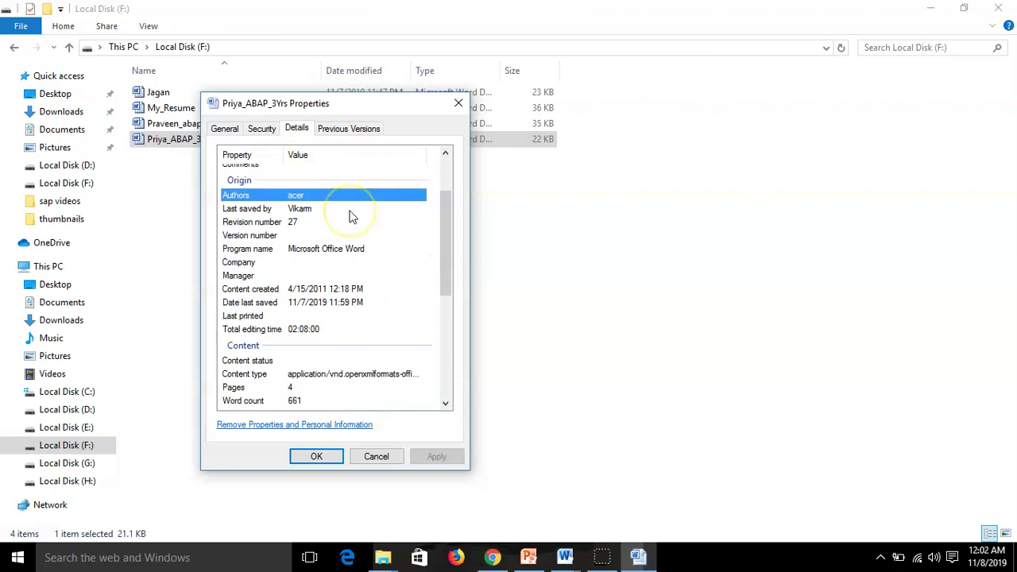
scroll(352, 214, "down", 4)
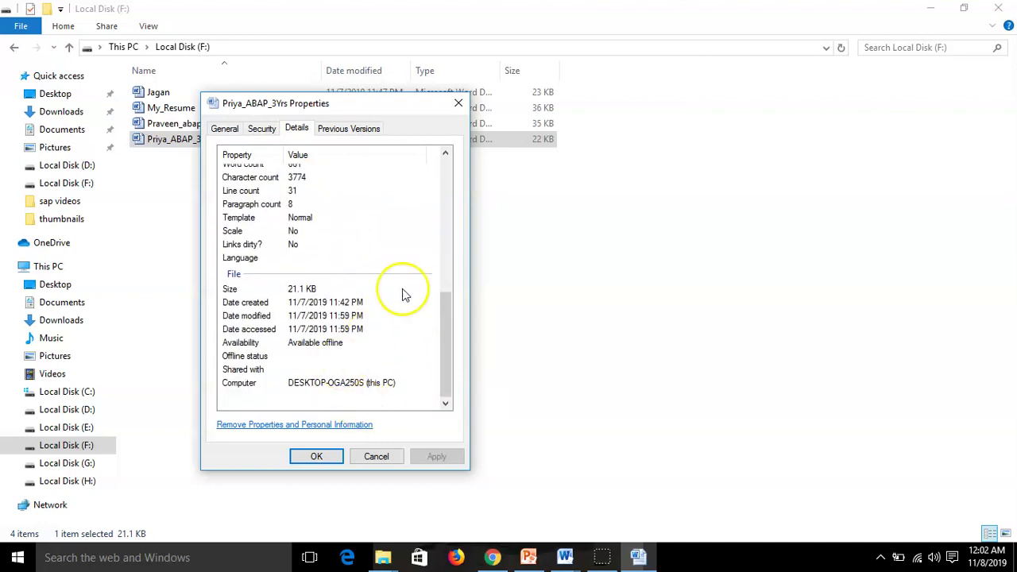
Close the Properties dialog, glance at blank Document1, then return to File Explorer
left_click(459, 103)
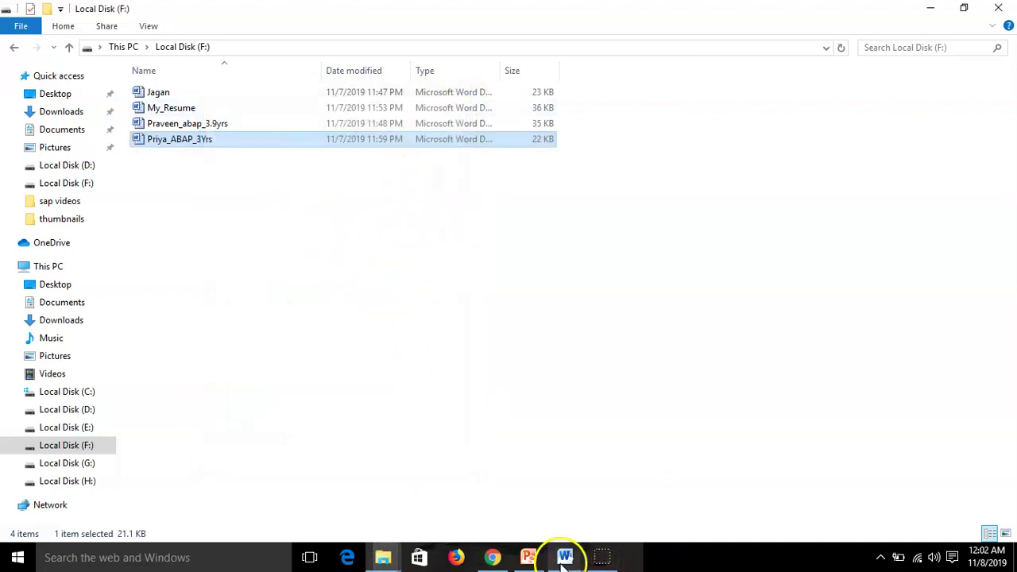
mouse_move(554, 564)
left_click(654, 514)
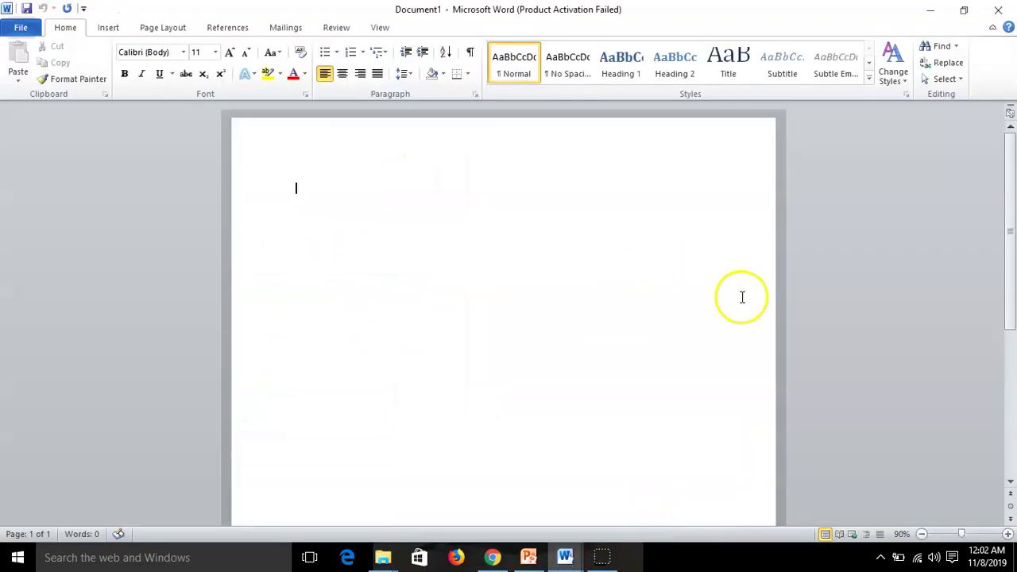
left_click(697, 308)
left_click(659, 215)
key("alt+Tab")
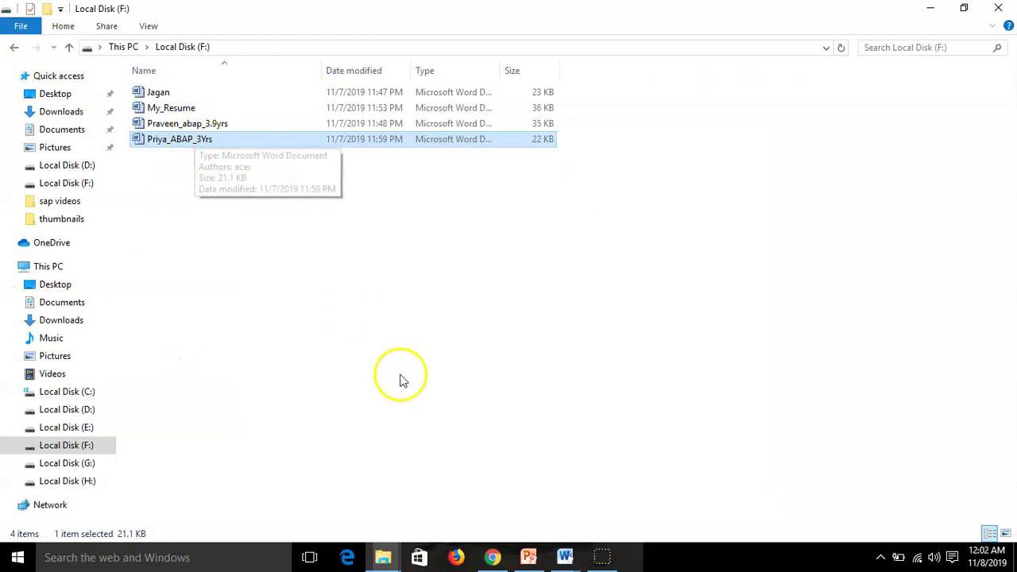
right_click(191, 151)
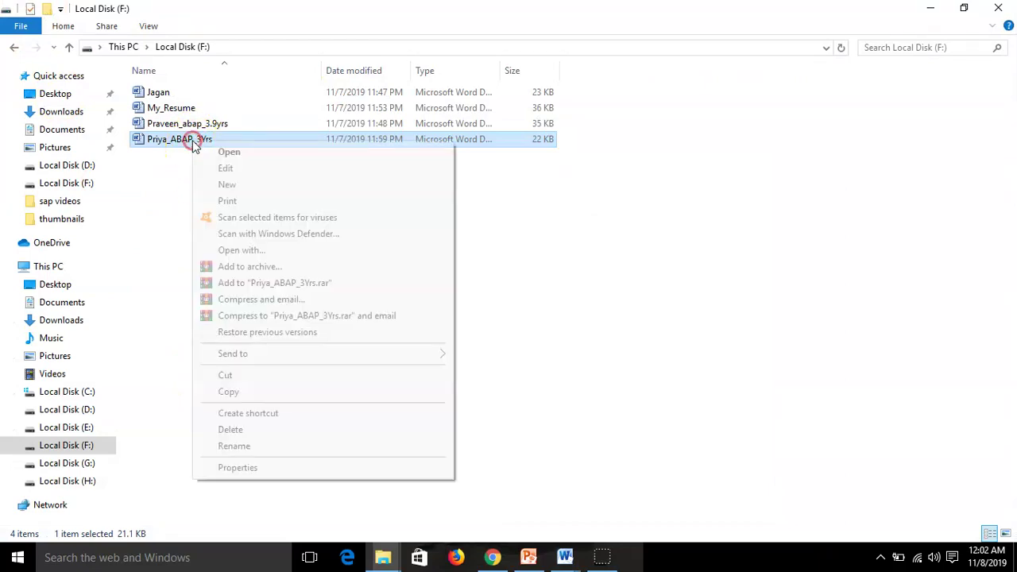
left_click(286, 471)
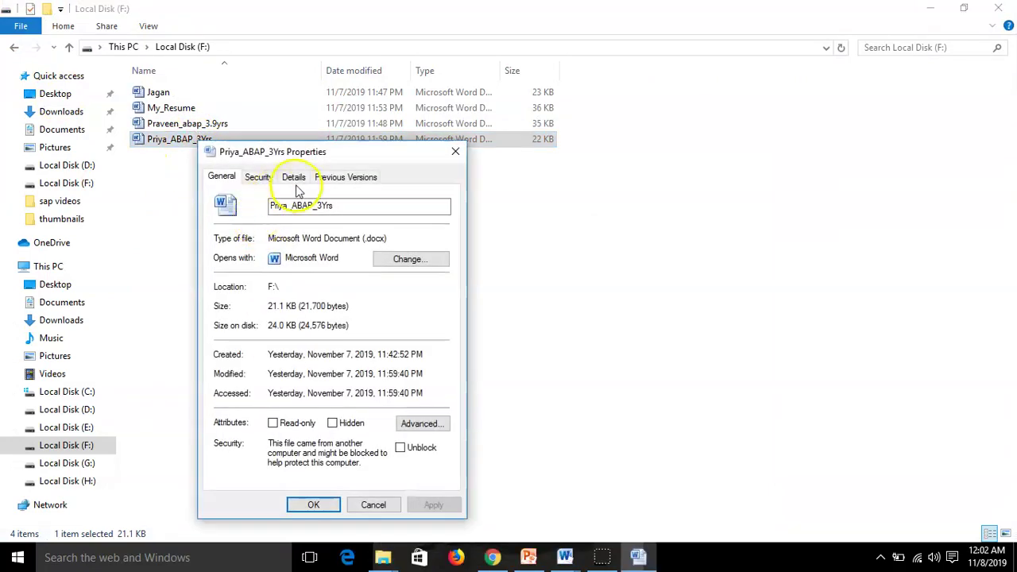
left_click(293, 176)
scroll(358, 405, "down", 3)
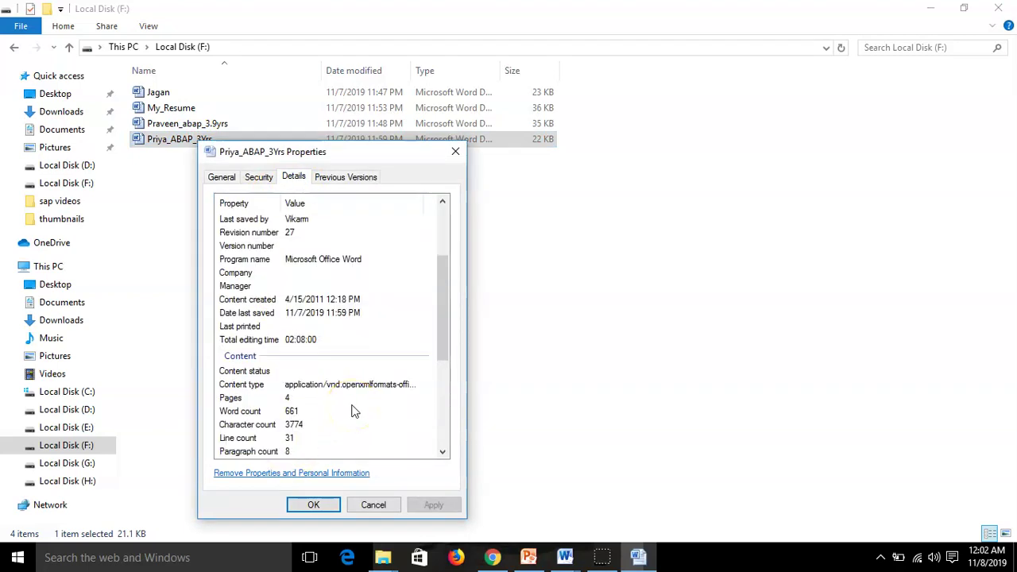
left_click(455, 152)
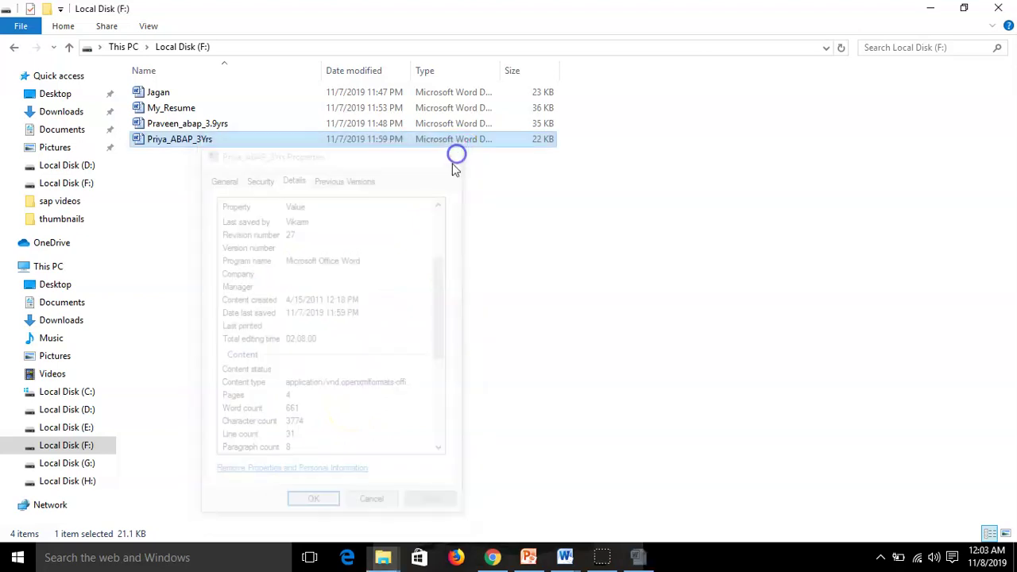
Open the _ABAP_3Yrs resume, enable editing and scroll down through its pages
double_click(180, 141)
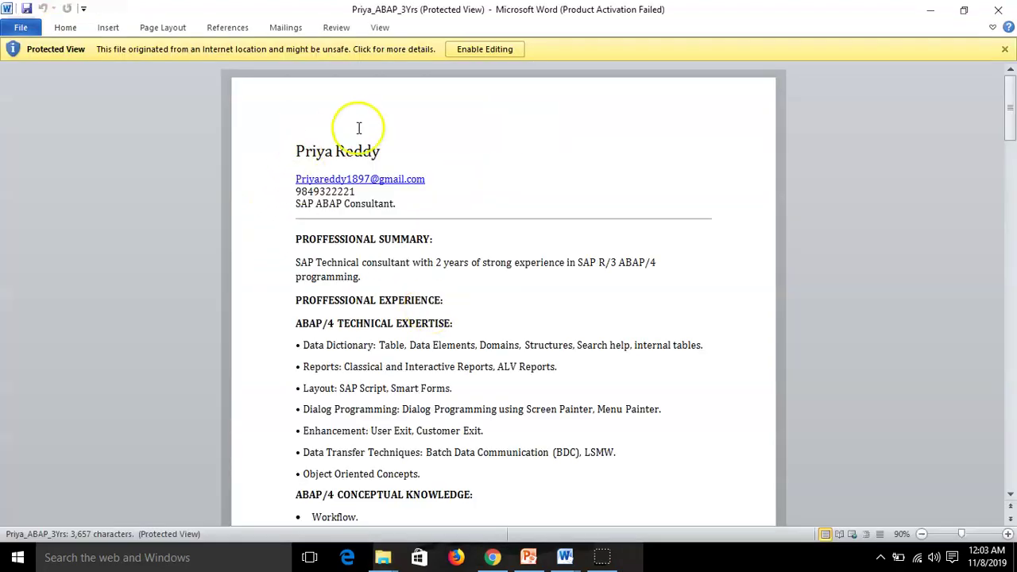
left_click(483, 50)
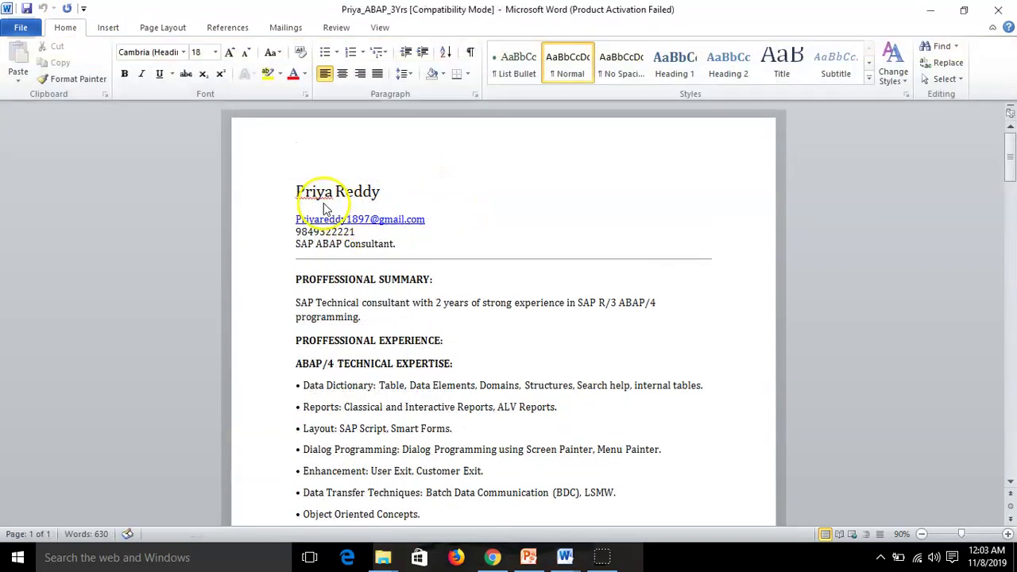
left_click(385, 194)
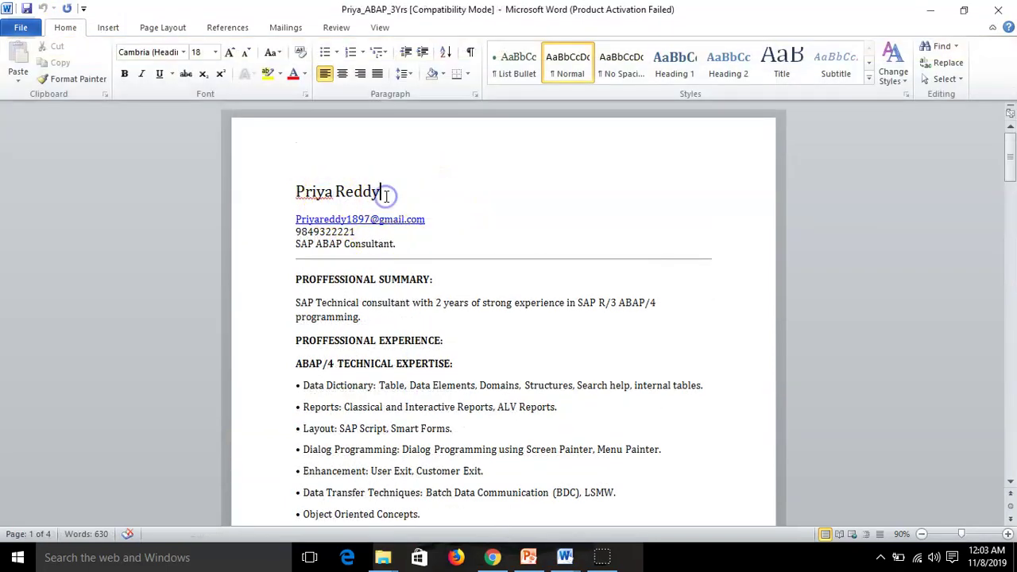
scroll(389, 215, "down", 1)
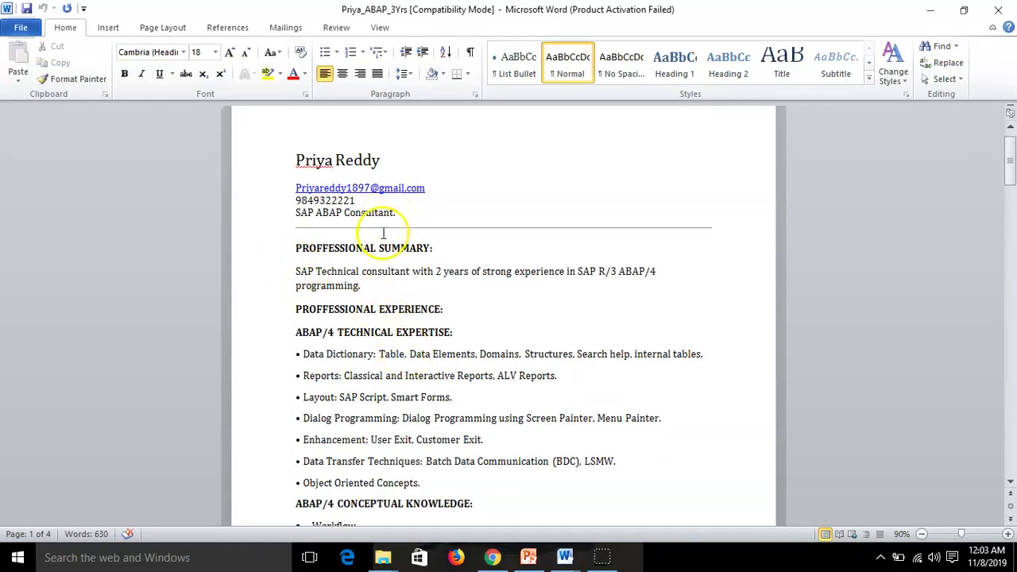
scroll(471, 332, "down", 8)
scroll(471, 332, "down", 20)
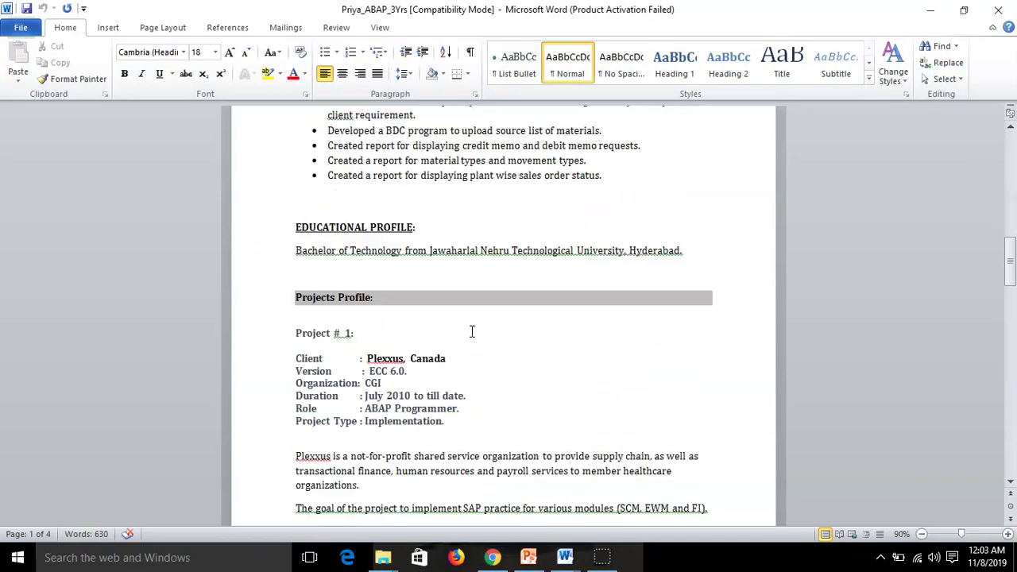
scroll(471, 331, "down", 20)
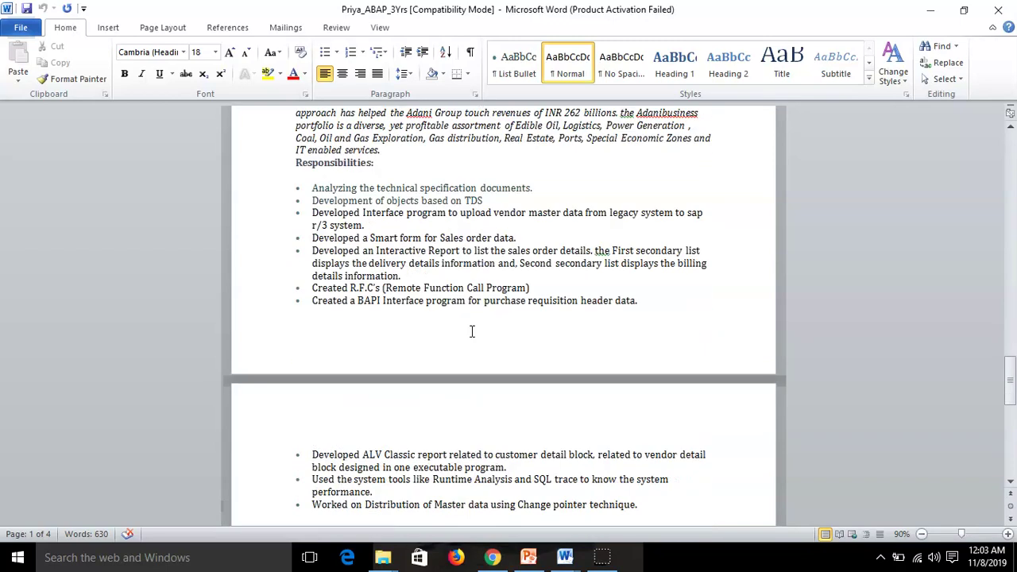
left_click(924, 8)
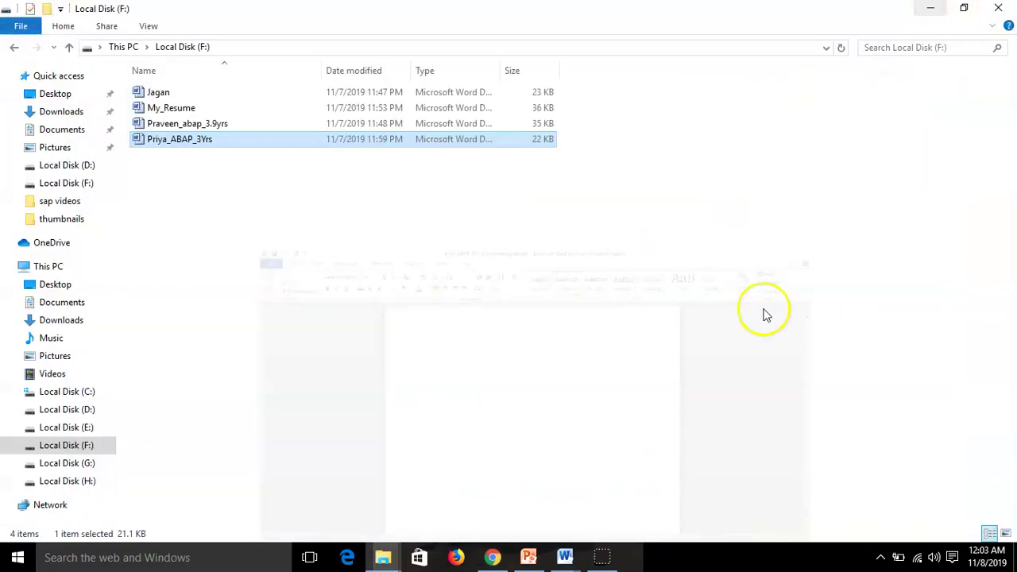
double_click(177, 127)
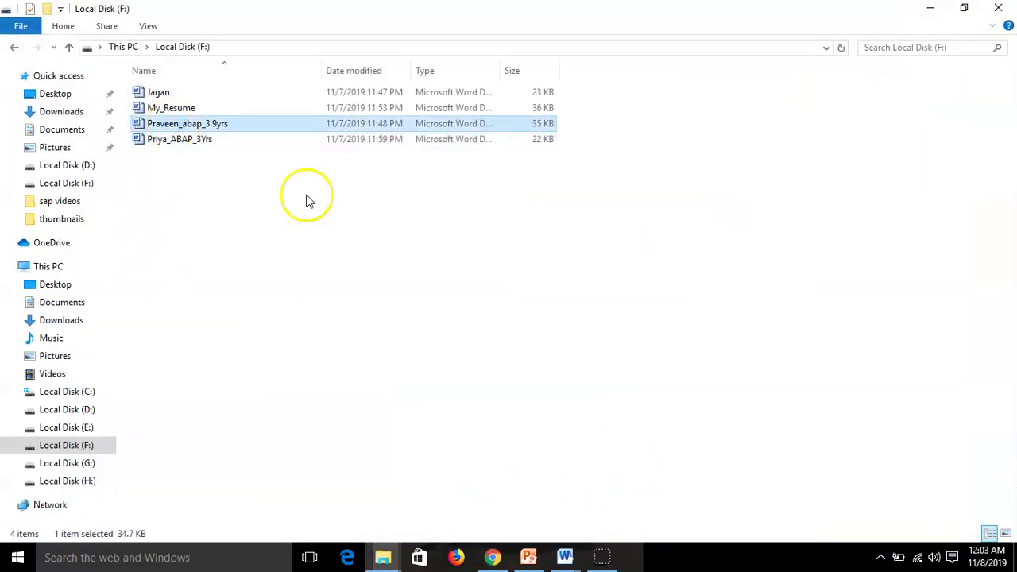
left_click(835, 144)
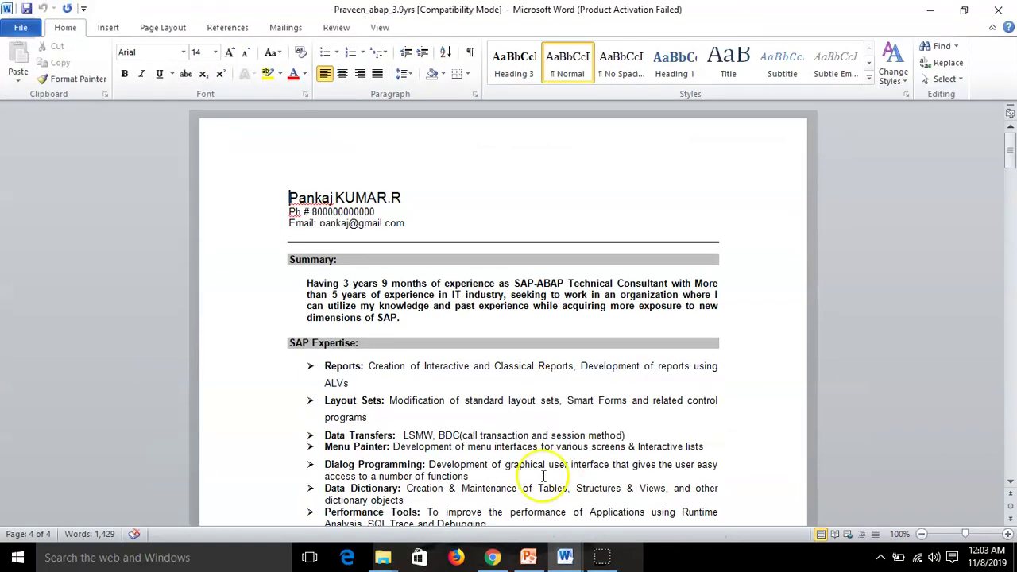
scroll(516, 337, "down", 15)
scroll(522, 339, "down", 20)
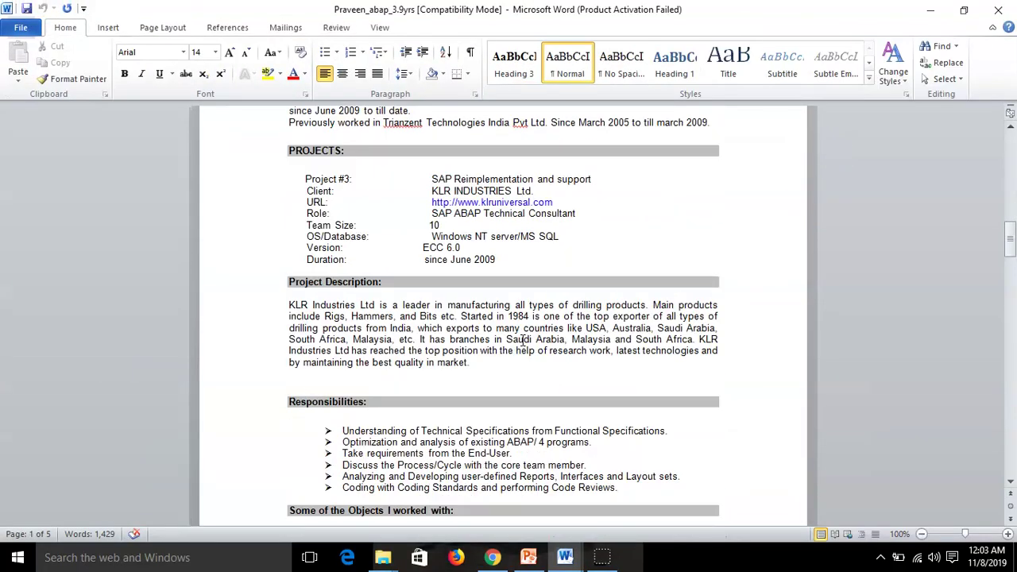
scroll(522, 340, "up", 9)
scroll(521, 339, "up", 20)
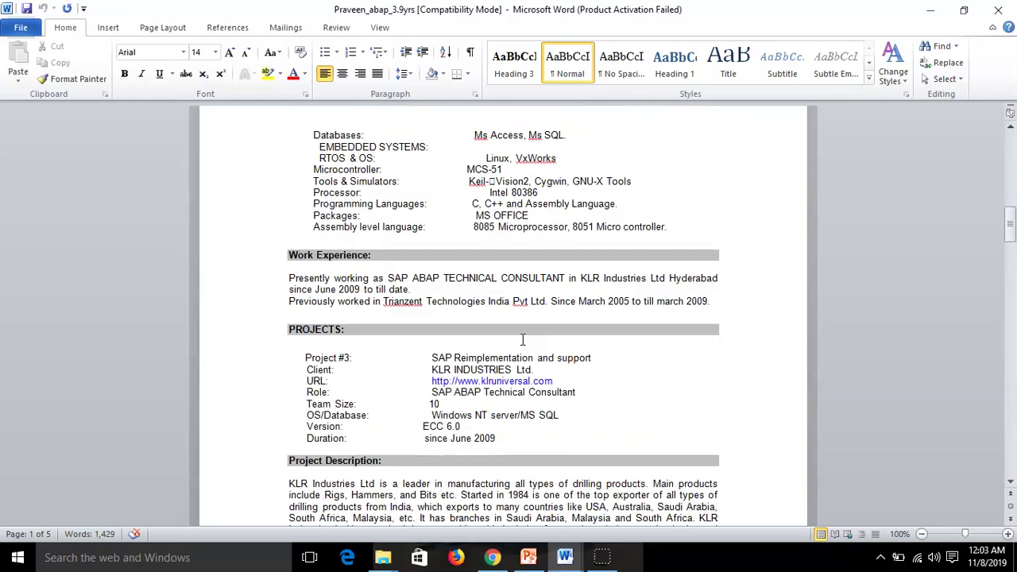
scroll(521, 339, "down", 3)
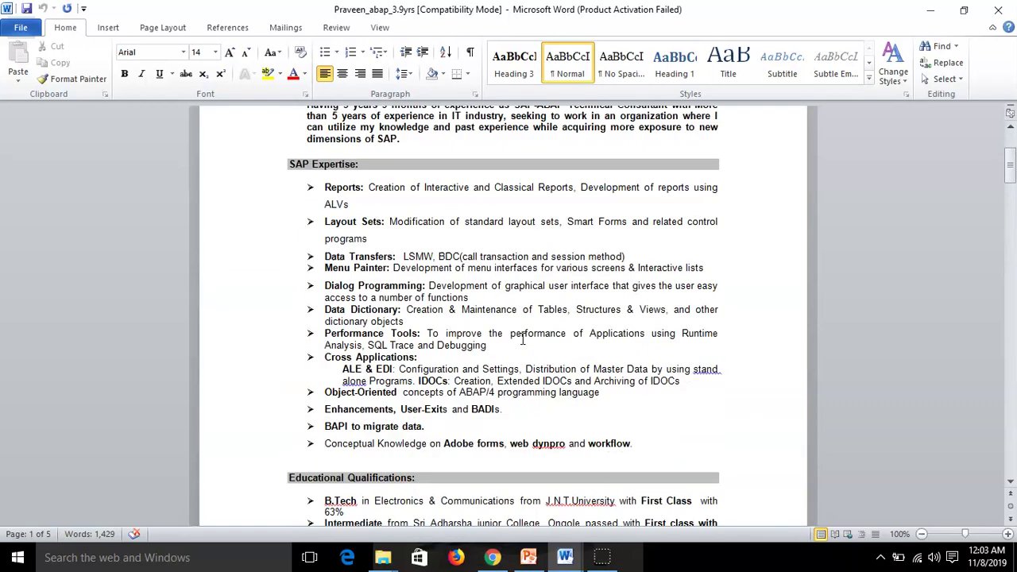
left_click_drag(305, 187, 326, 413)
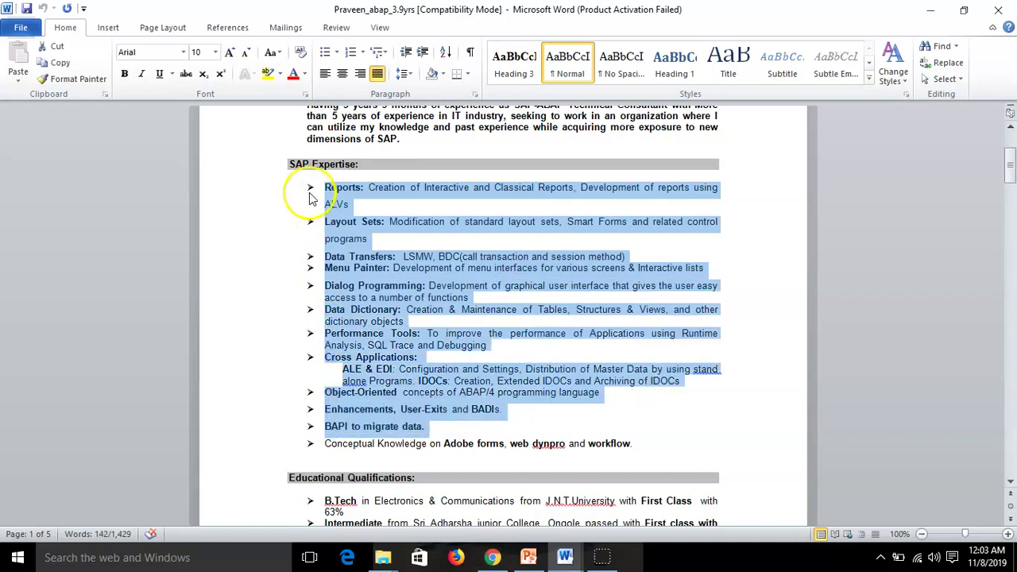
scroll(302, 433, "down", 15)
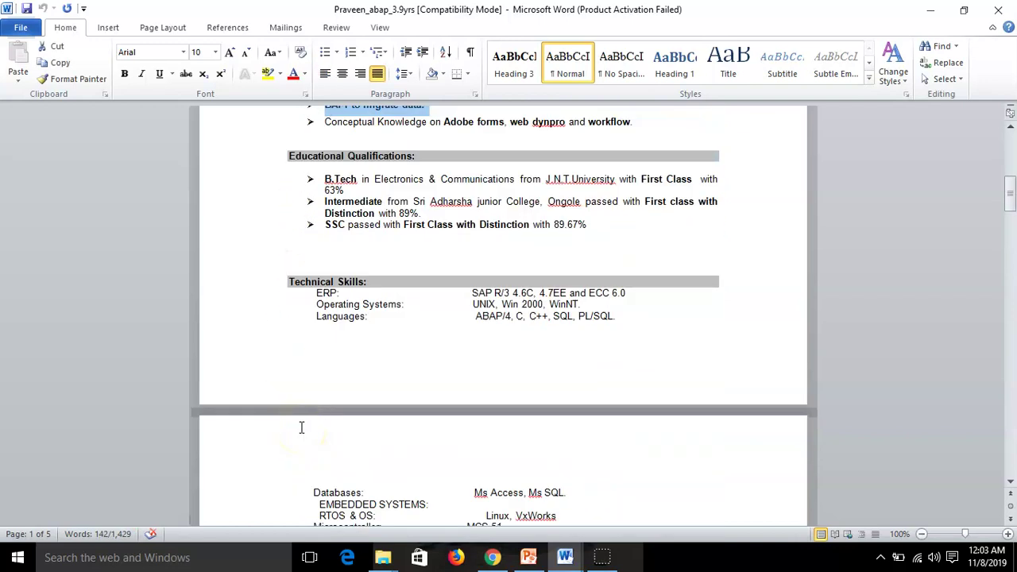
scroll(301, 429, "down", 10)
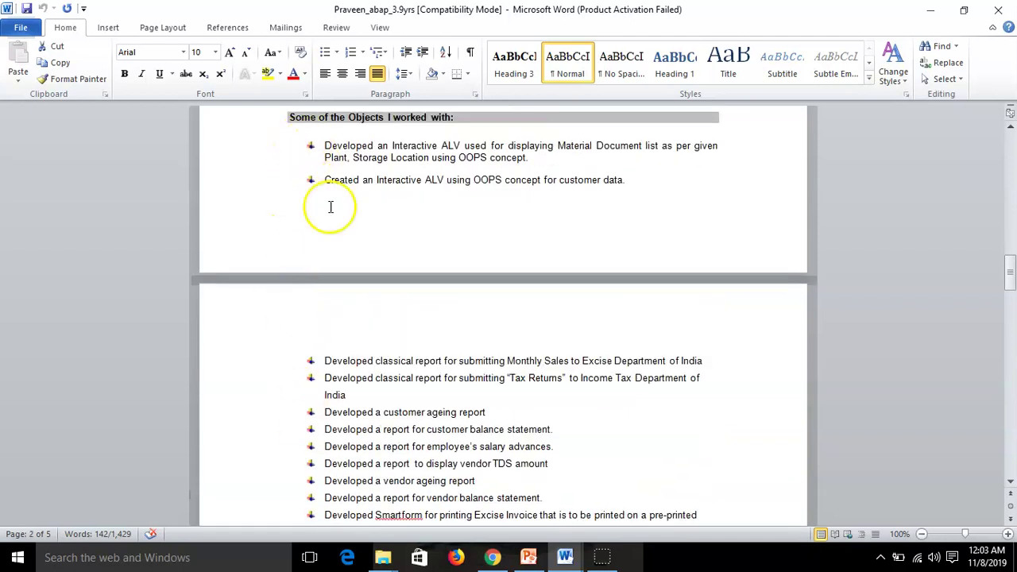
scroll(303, 493, "down", 11)
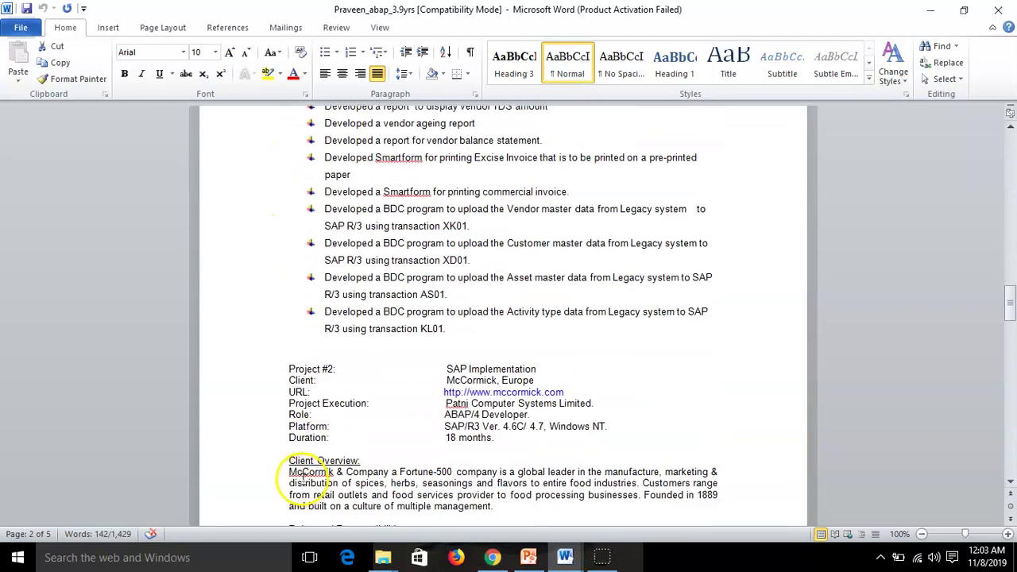
scroll(303, 469, "down", 12)
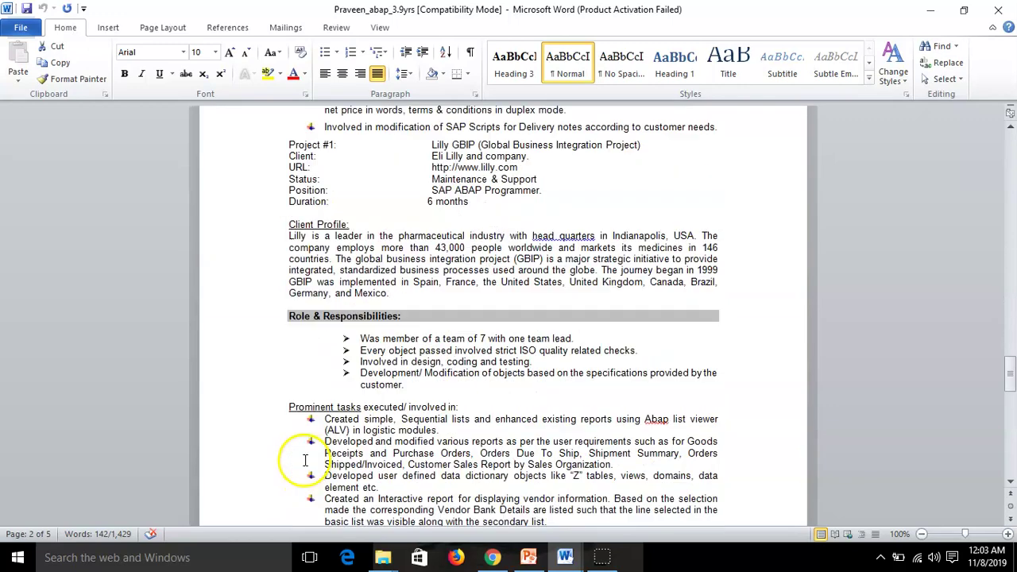
scroll(305, 458, "down", 10)
scroll(305, 458, "up", 3)
scroll(304, 458, "up", 18)
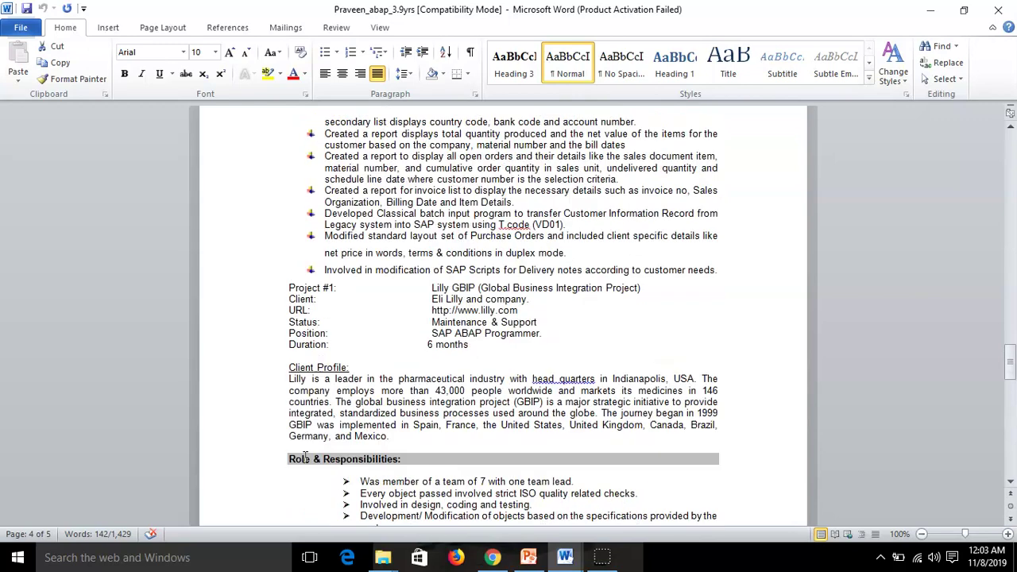
scroll(305, 457, "up", 20)
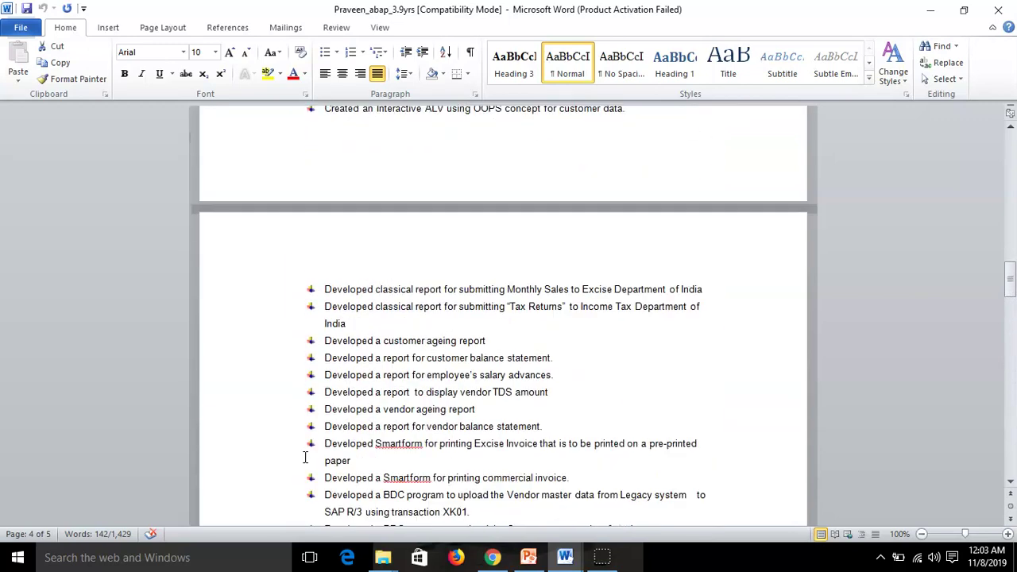
scroll(304, 457, "up", 12)
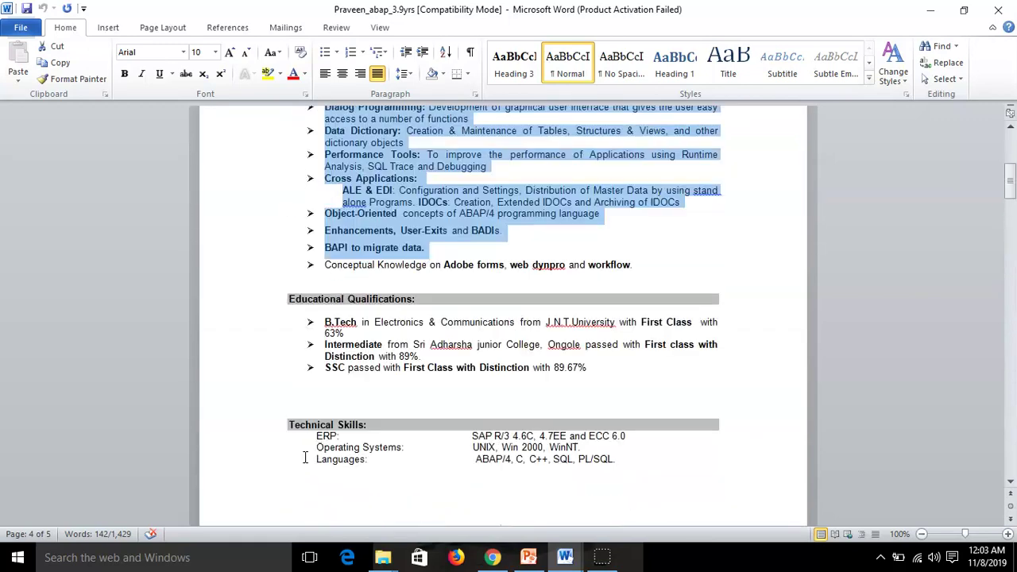
scroll(304, 458, "up", 9)
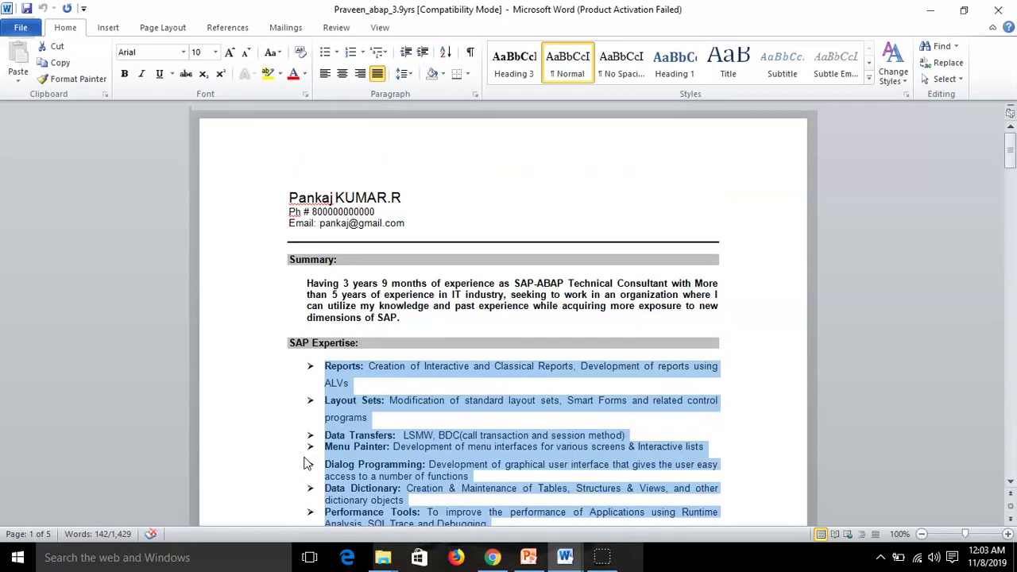
left_click(405, 318)
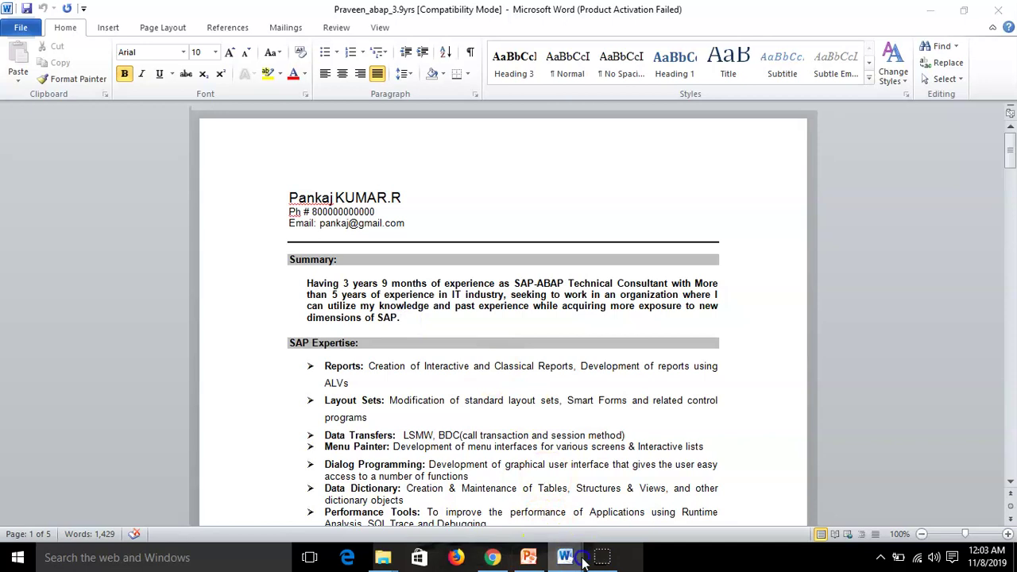
mouse_move(564, 556)
left_click(560, 509)
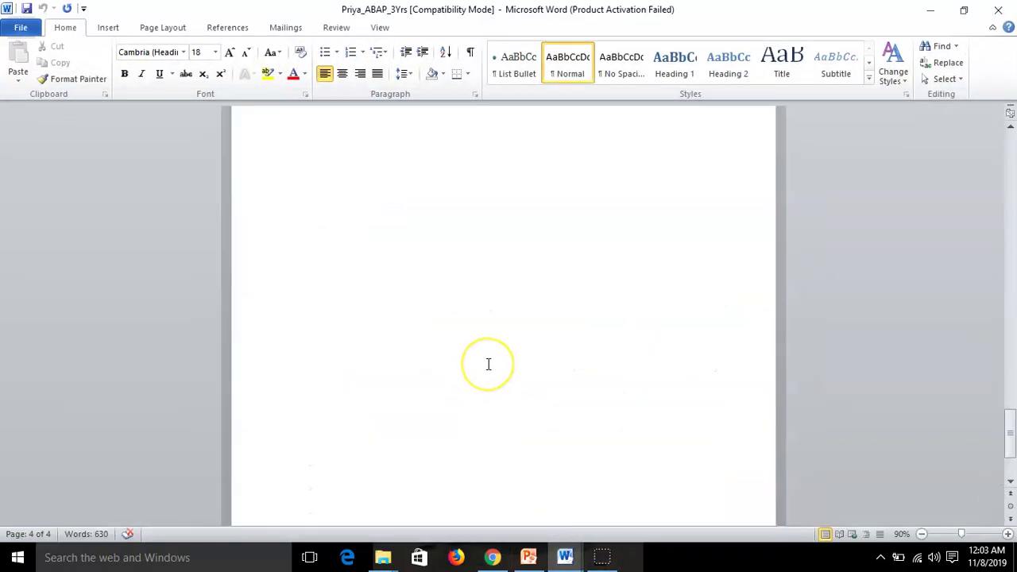
scroll(488, 364, "up", 8)
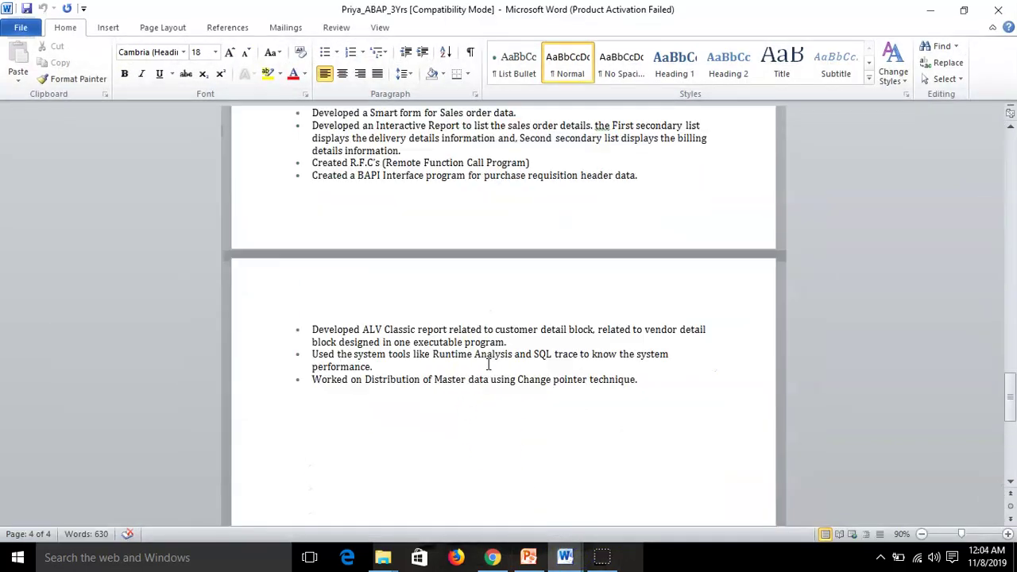
key("alt+Tab")
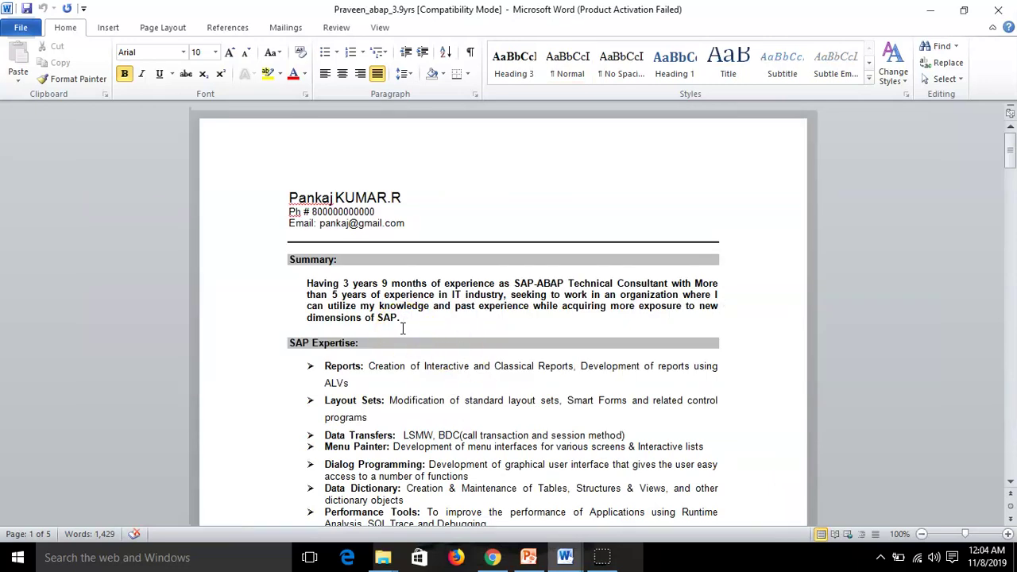
left_click_drag(303, 282, 439, 329)
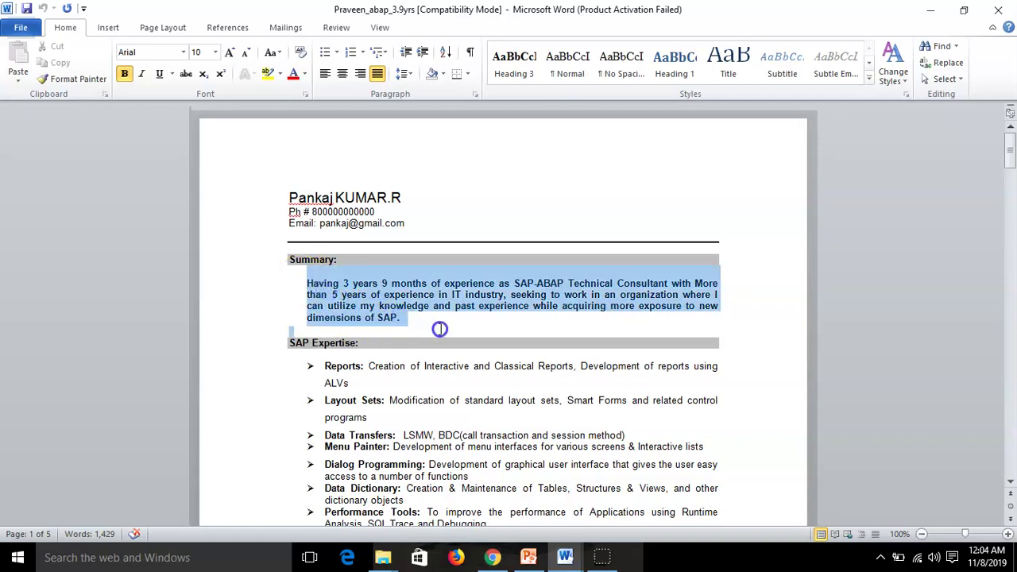
left_click(440, 329)
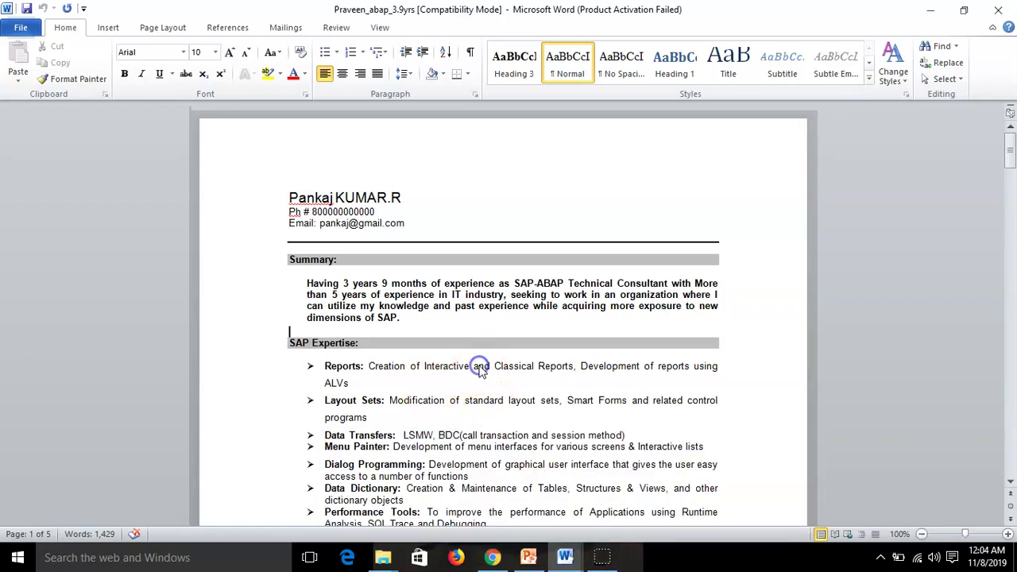
scroll(423, 406, "down", 3)
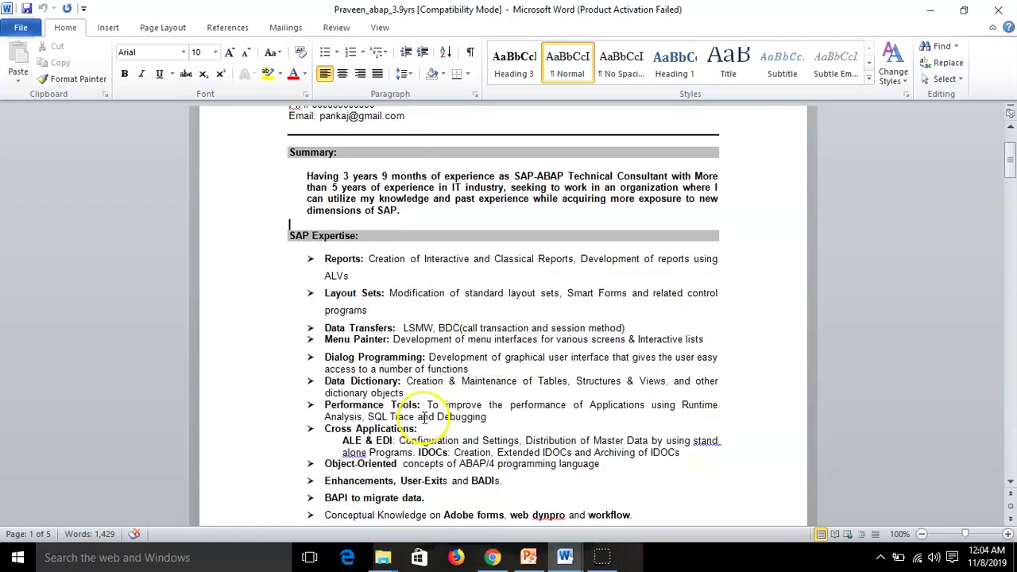
Keep the Reports bullet under SAP Expertise in Arial
left_click(325, 254)
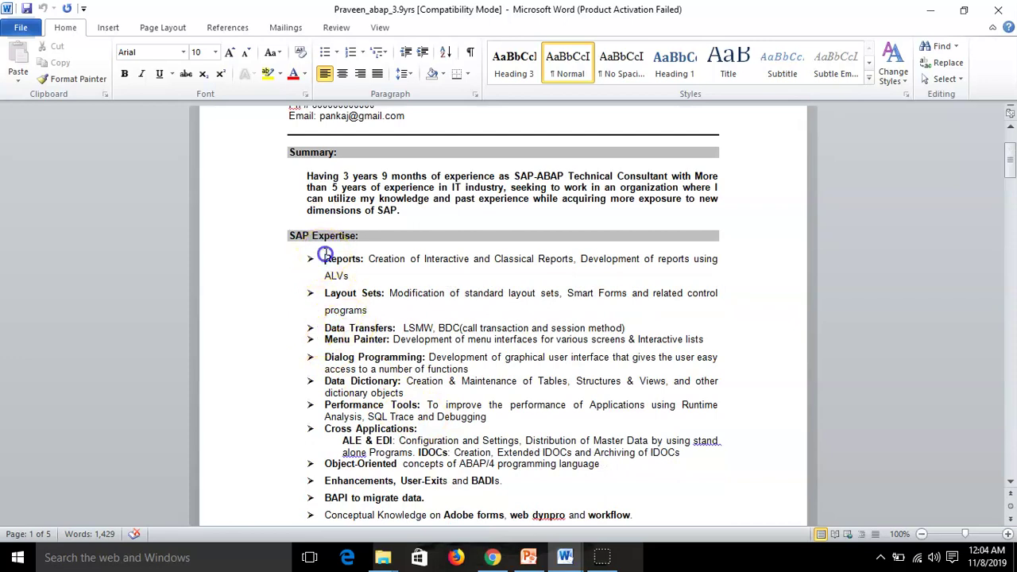
left_click_drag(352, 271, 355, 275)
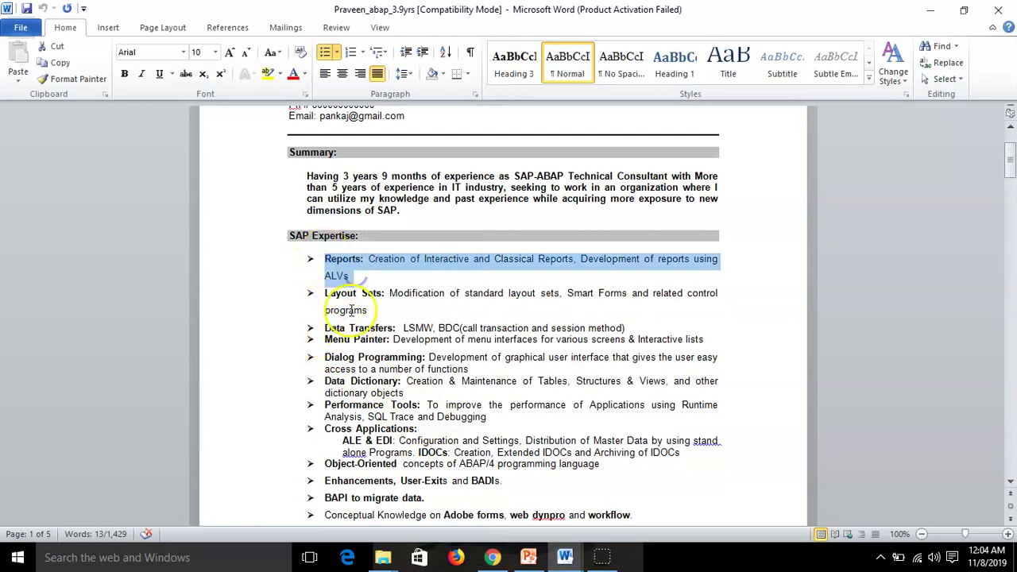
left_click(182, 51)
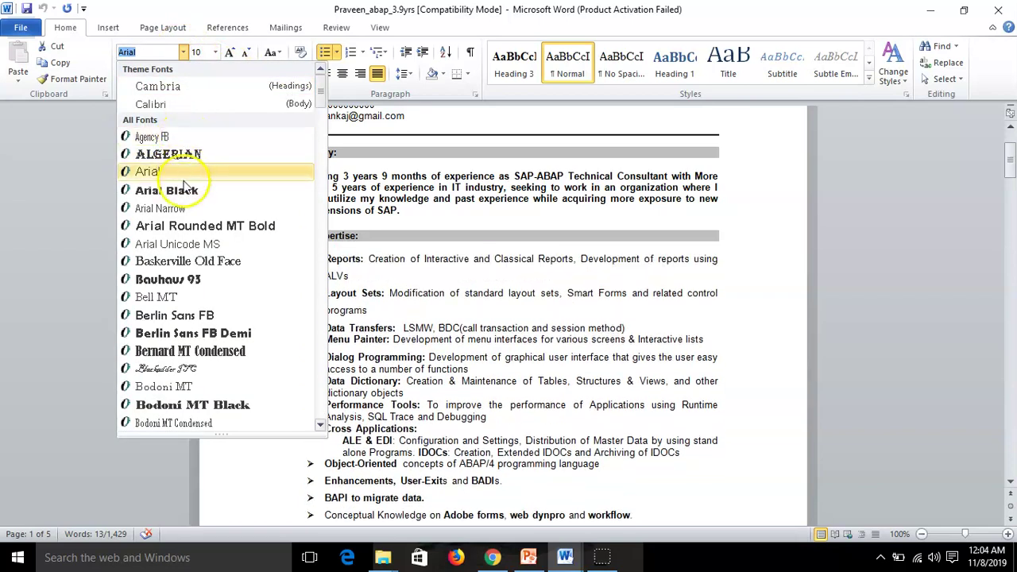
left_click(182, 171)
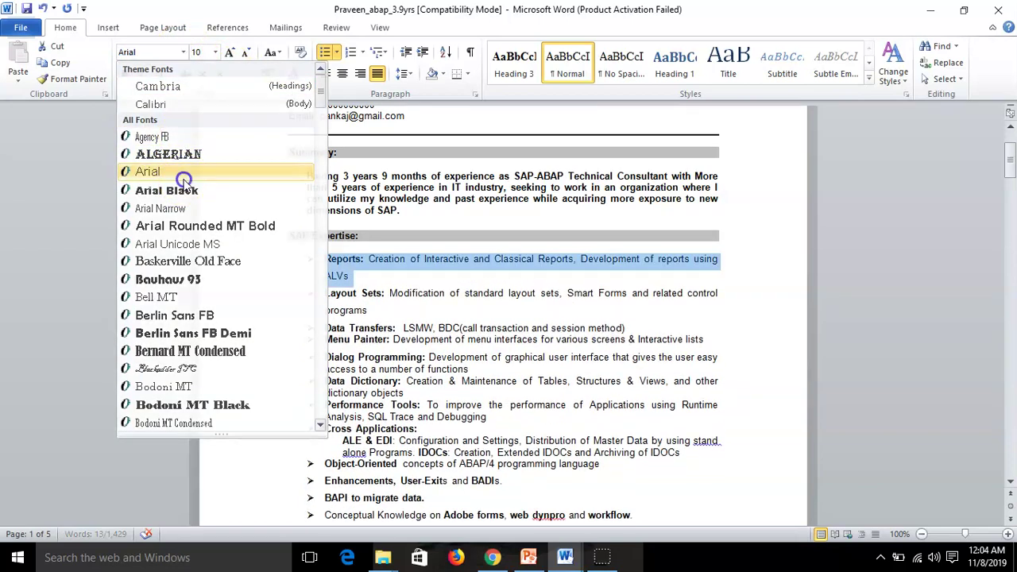
Set the Layout Sets bullet's font to Verdana
left_click_drag(322, 294, 363, 308)
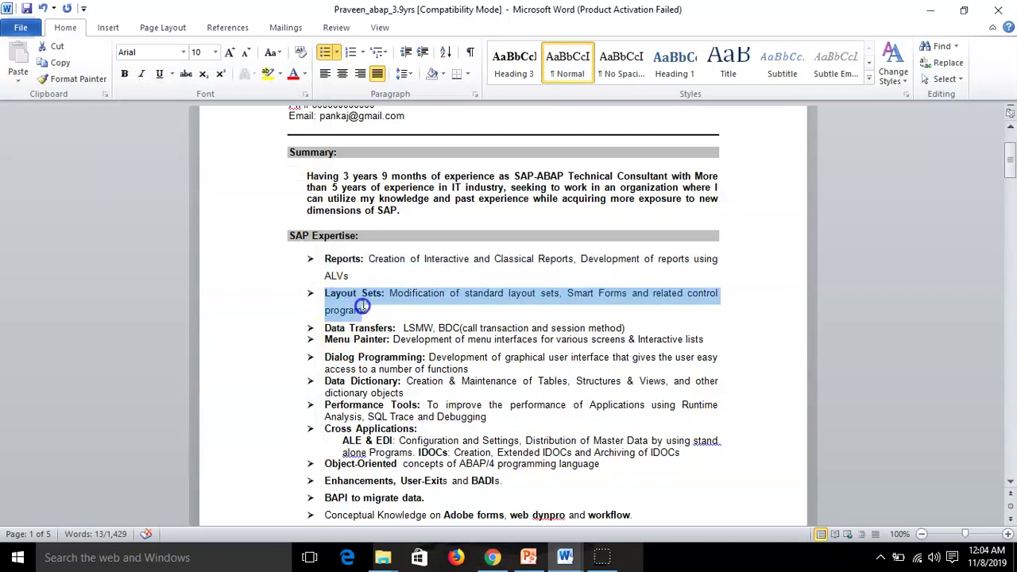
left_click(183, 52)
scroll(189, 362, "down", 5)
scroll(189, 362, "down", 20)
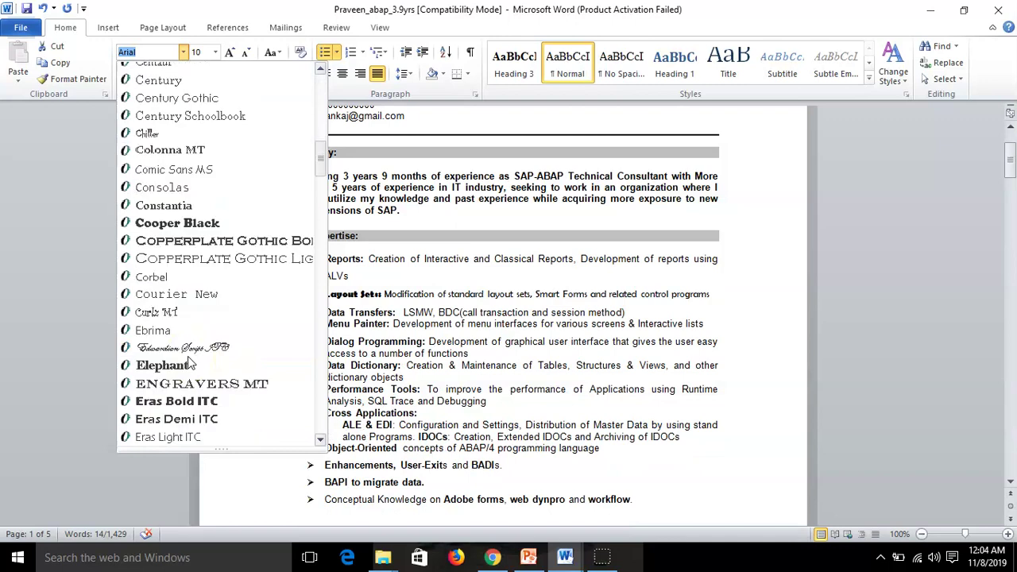
scroll(189, 355, "down", 20)
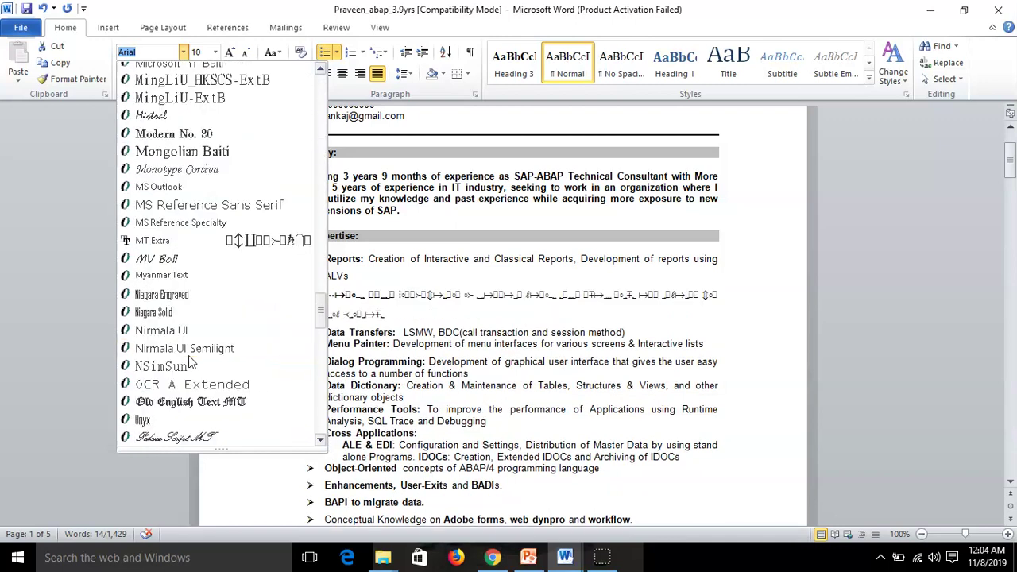
scroll(188, 356, "down", 20)
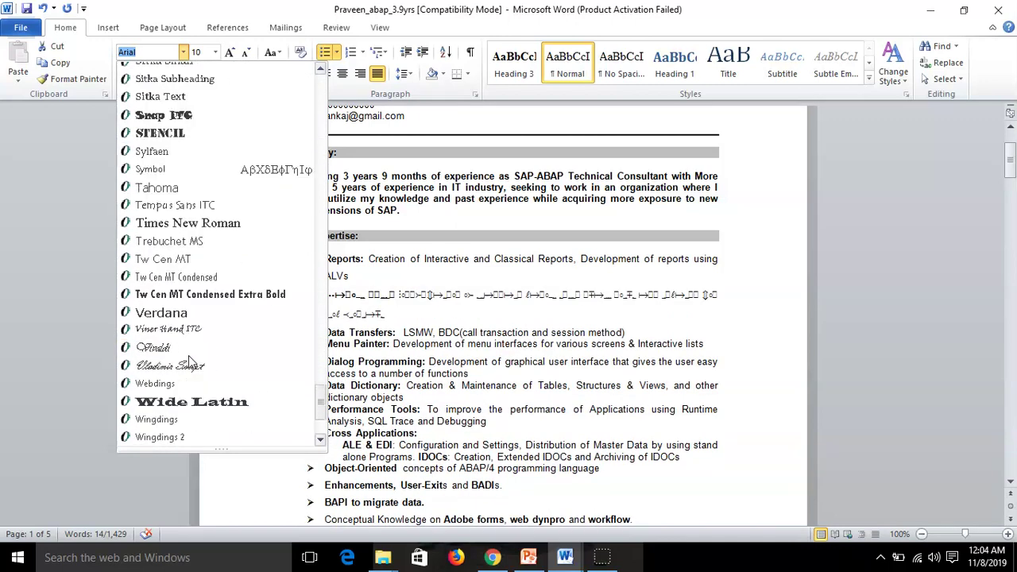
left_click(175, 314)
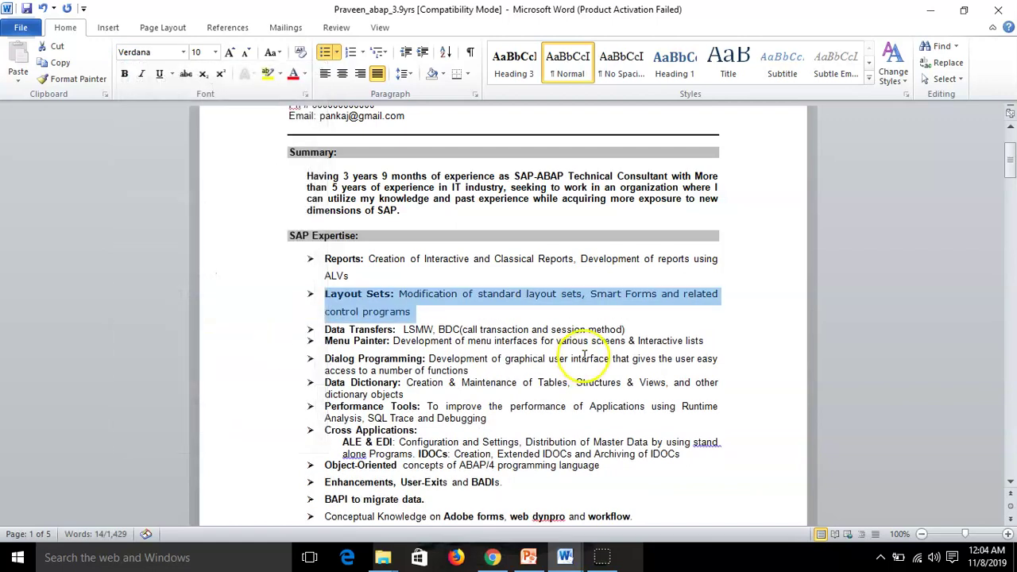
Compare the fonts of the Layout Sets and Reports bullets
left_click(459, 317)
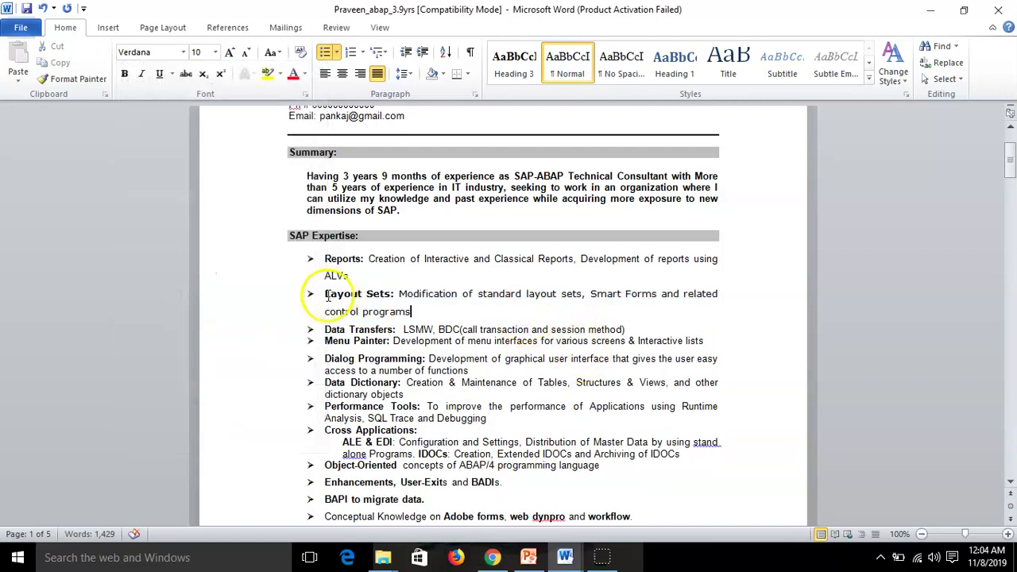
left_click_drag(341, 295, 419, 315)
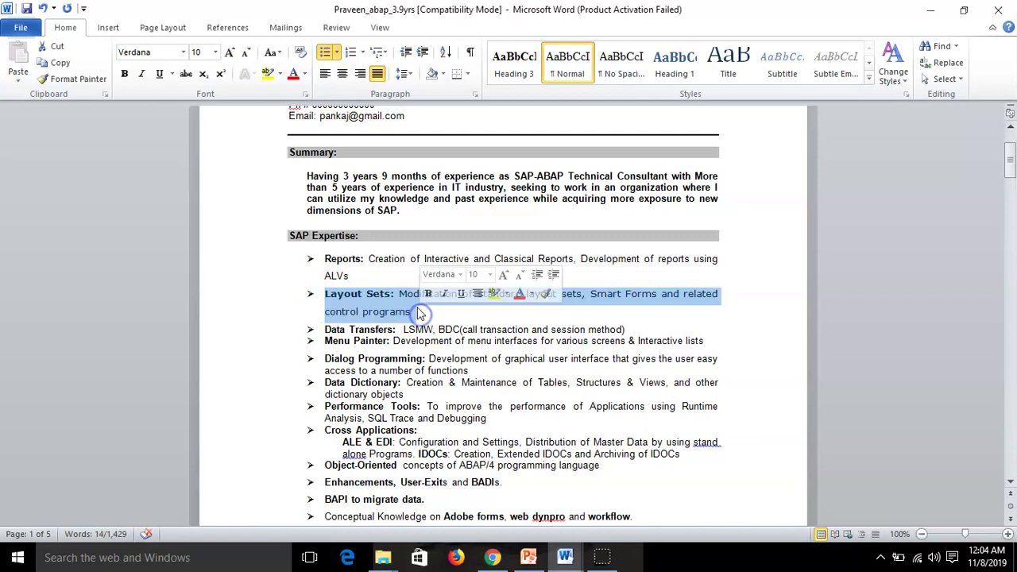
left_click(347, 275)
left_click_drag(322, 255, 347, 274)
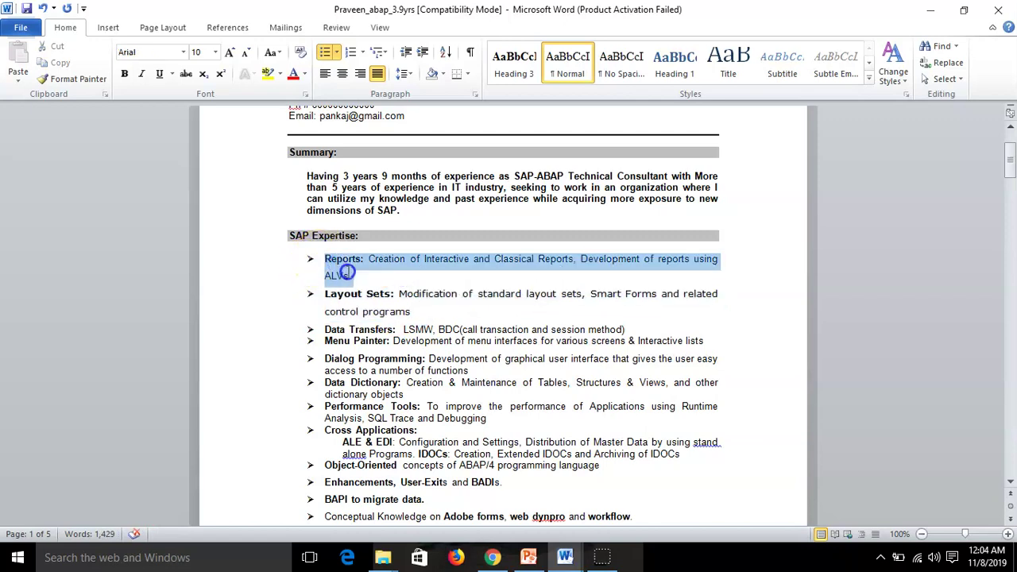
left_click(428, 316)
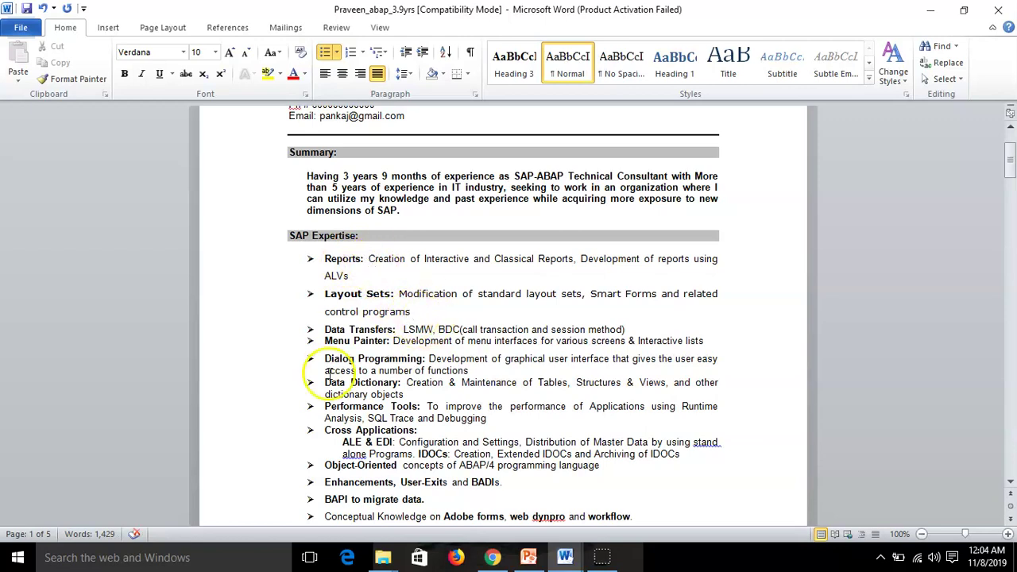
scroll(360, 379, "up", 3)
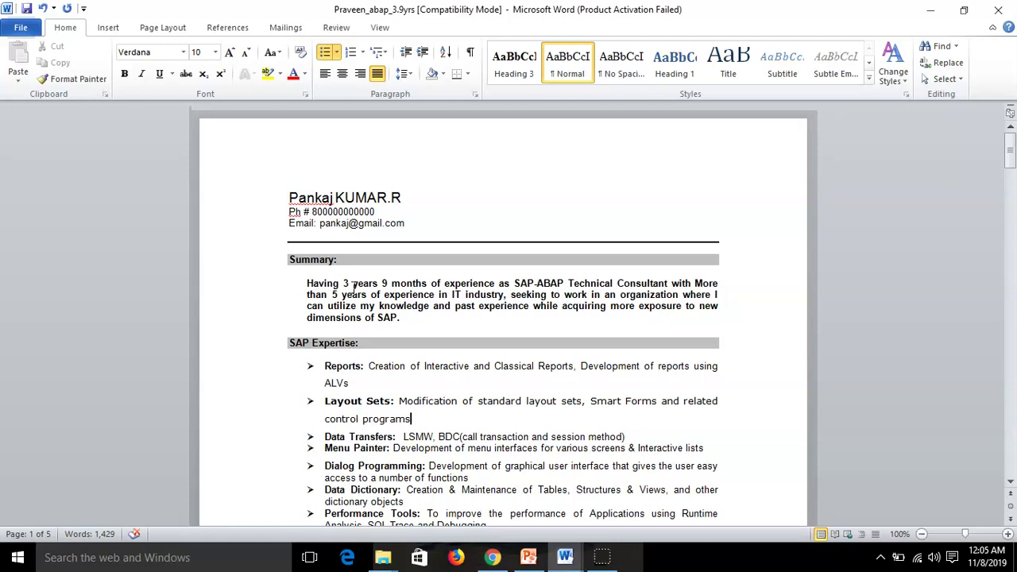
Start a new Word document with an 'Objective' heading at 15 pt
mouse_move(566, 554)
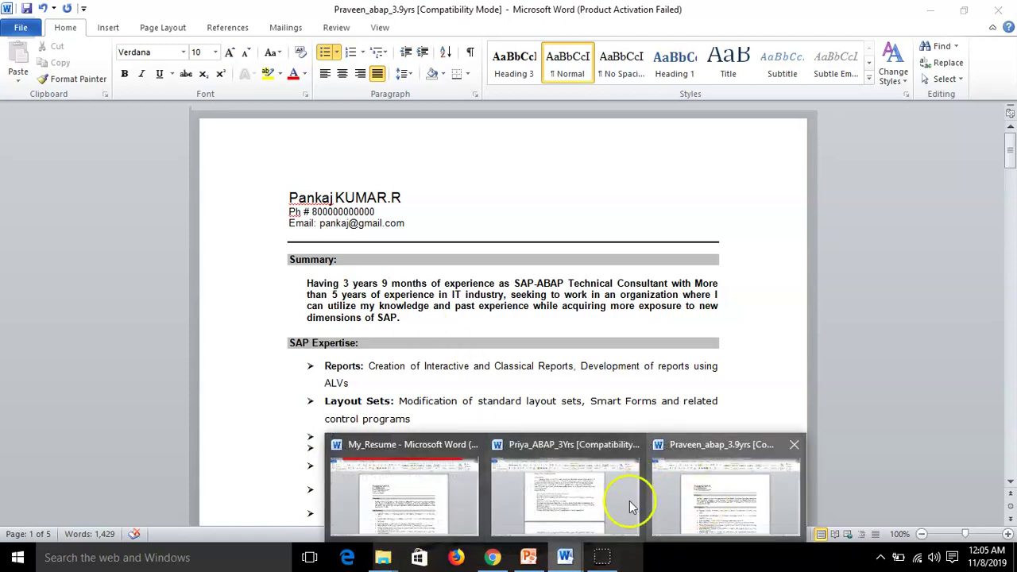
left_click(17, 557)
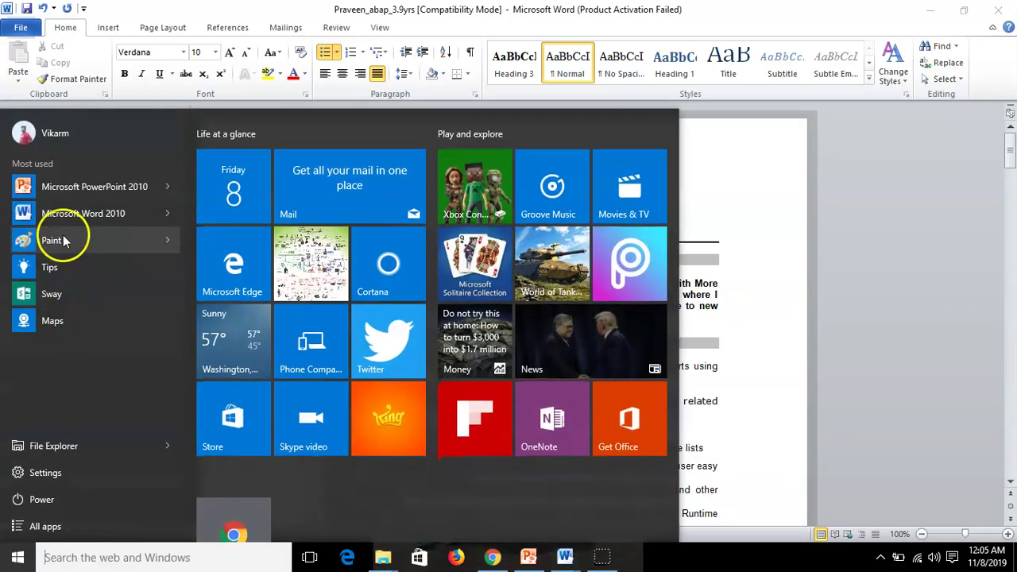
left_click(62, 213)
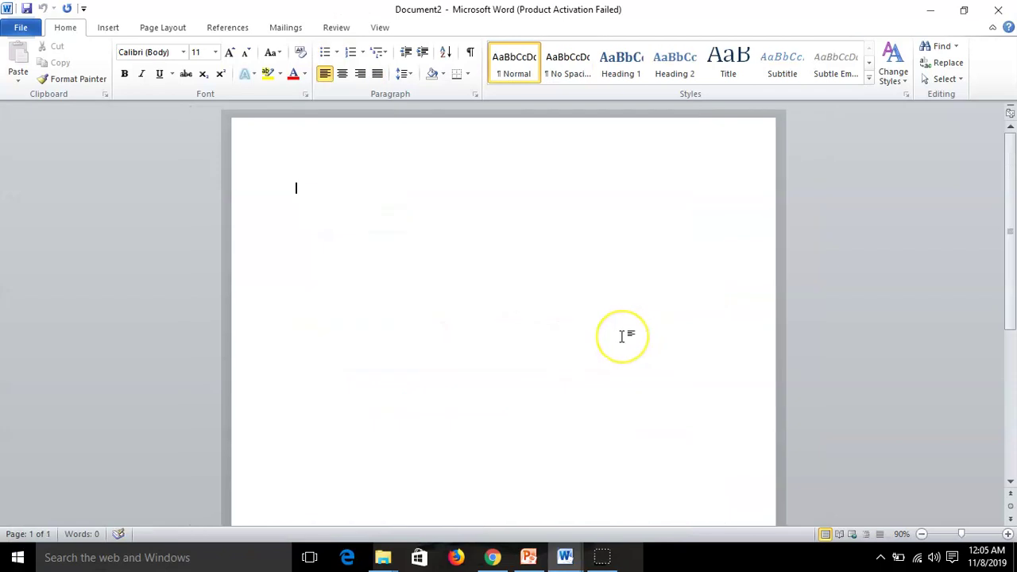
type("objective")
key("BackSpace")
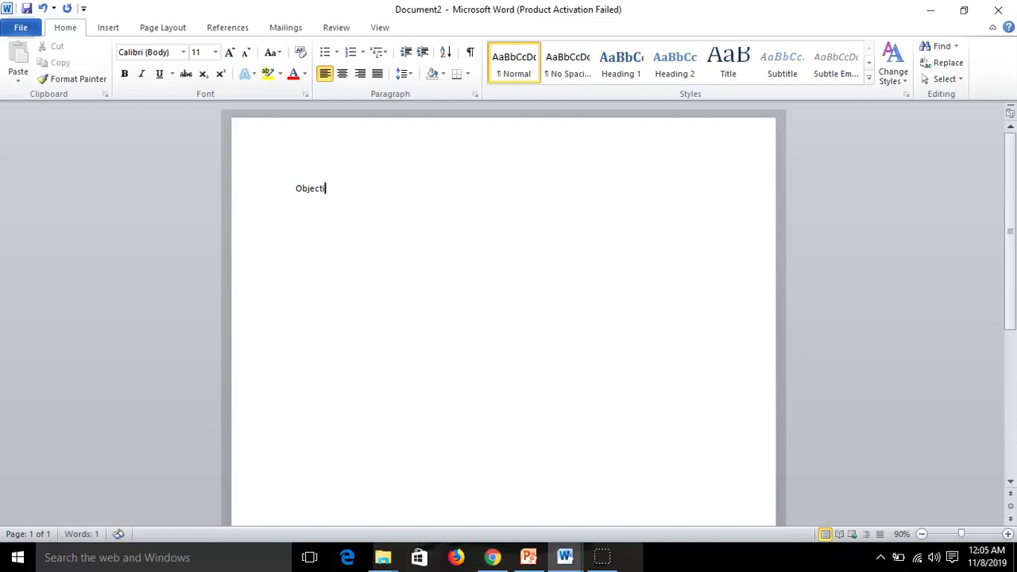
key("ctrl+a")
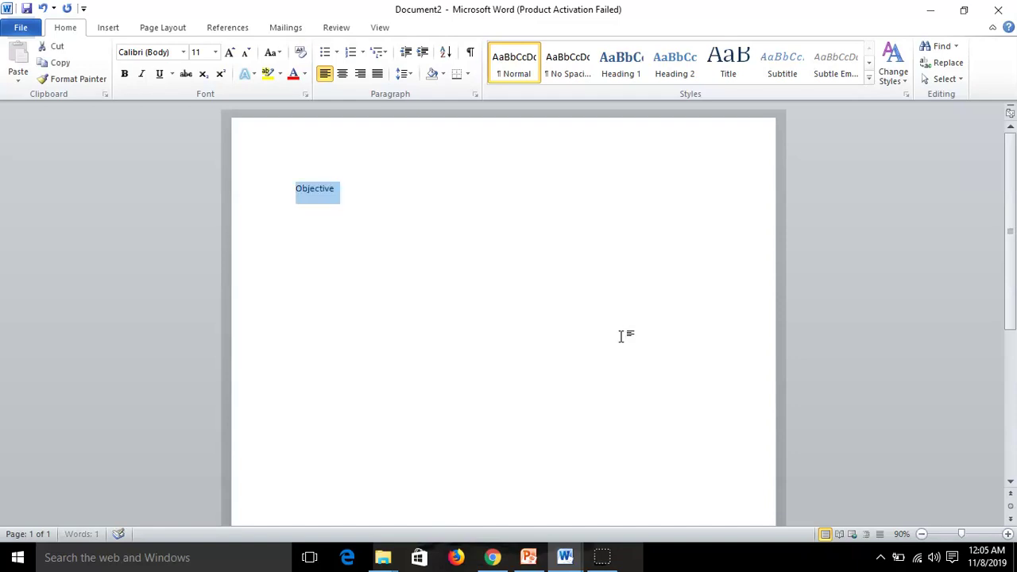
left_click(200, 53)
type("15")
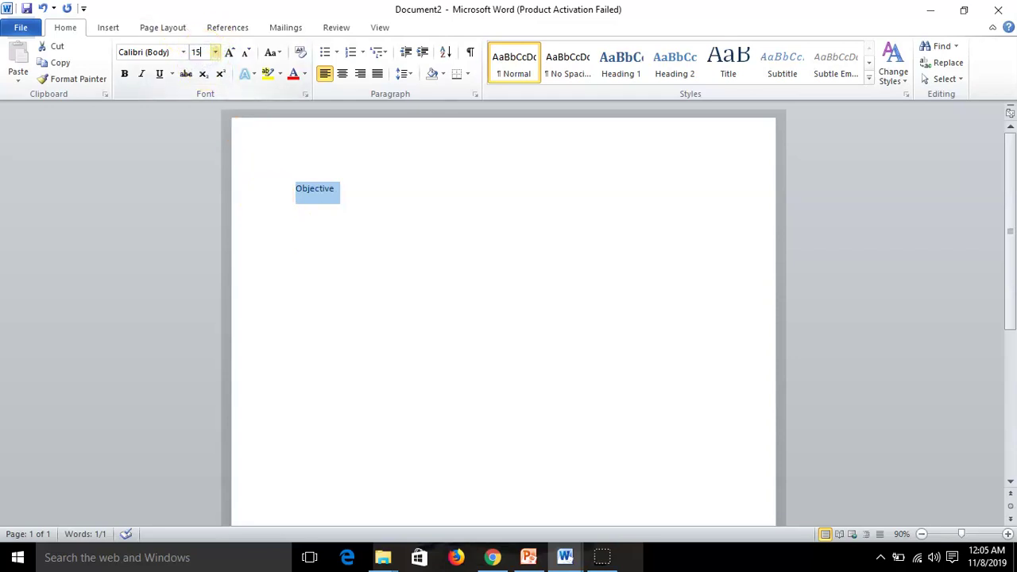
key("Return")
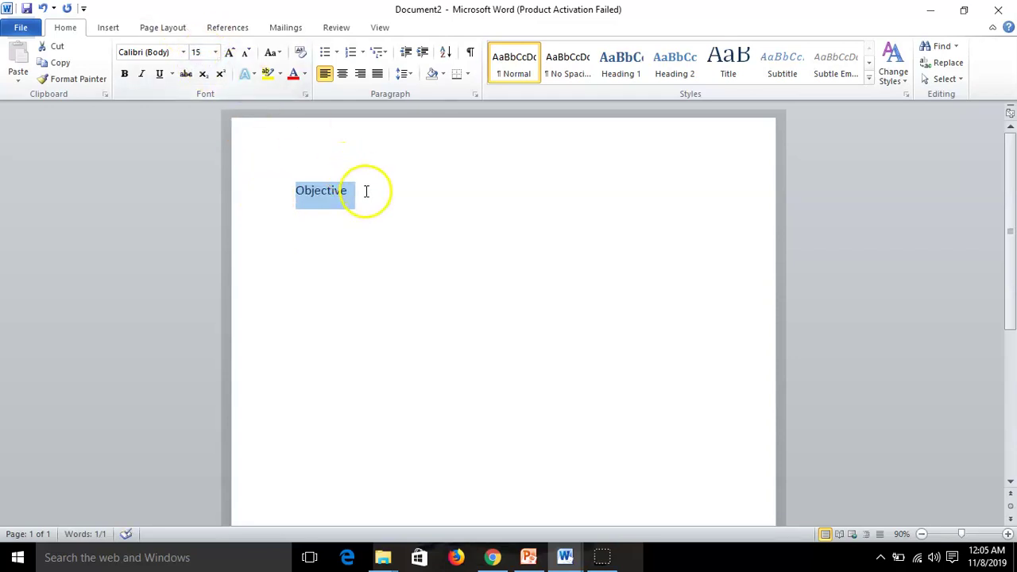
Add the objective sentence, correct loking, LEarner and Postion, then return to the resume
left_click(365, 191)
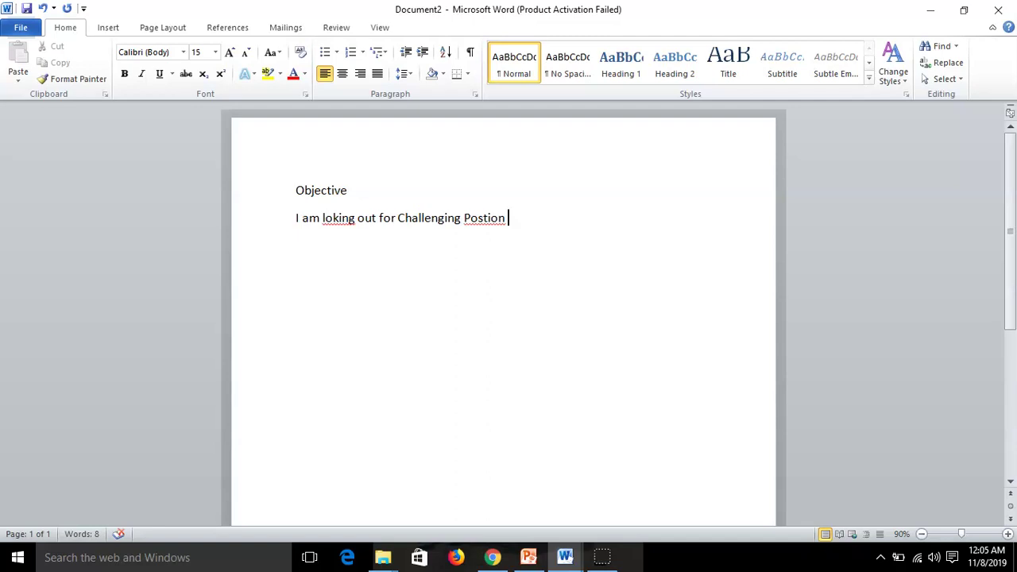
type("where I can prov")
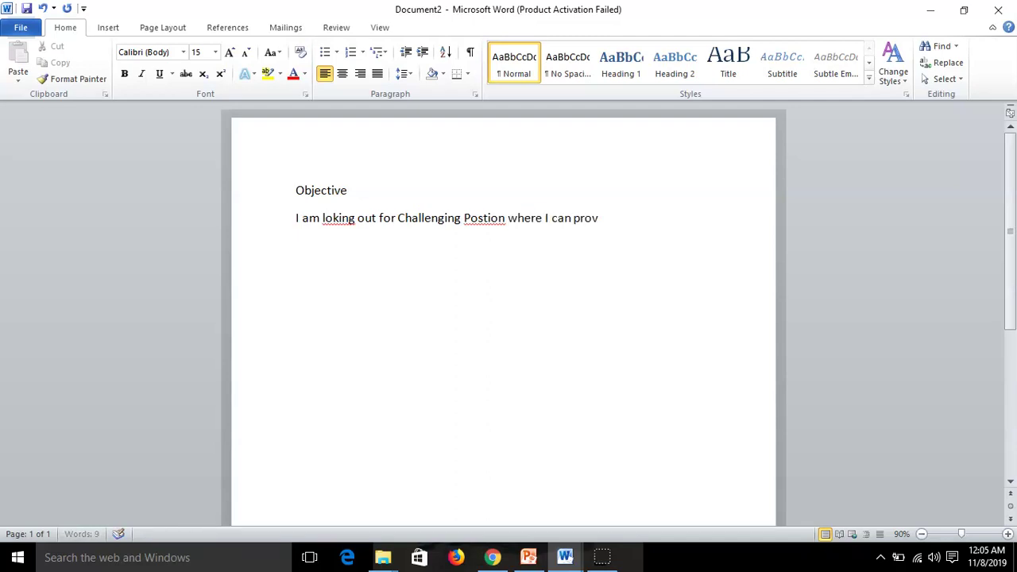
type("e my skill S")
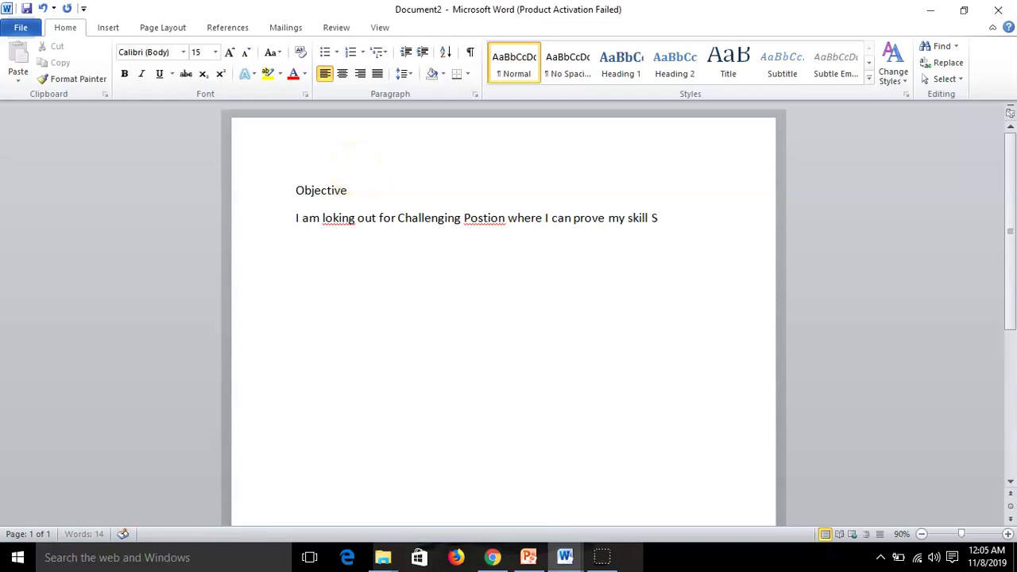
type("ets, I am Quick LEarner")
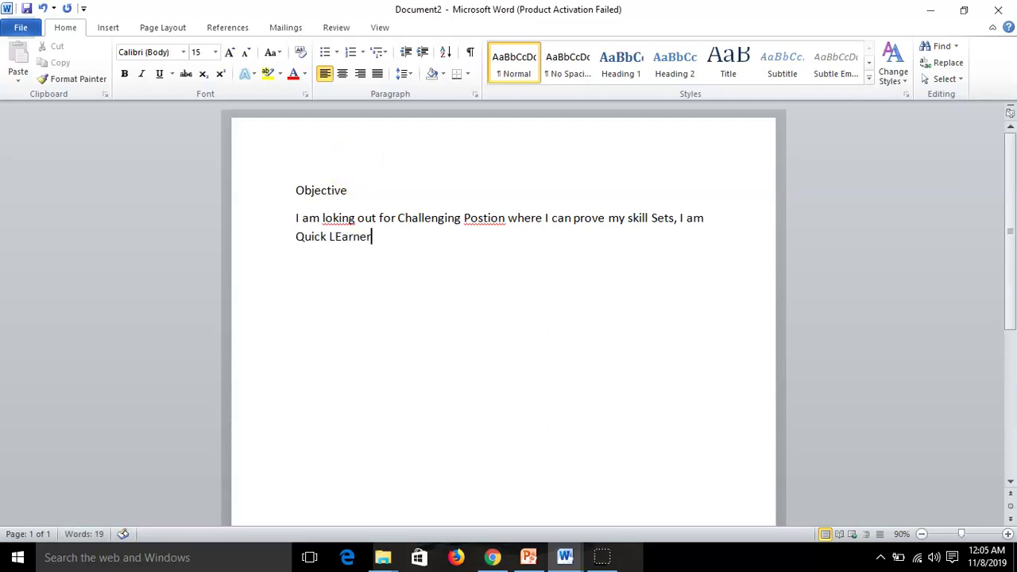
right_click(344, 219)
left_click(389, 236)
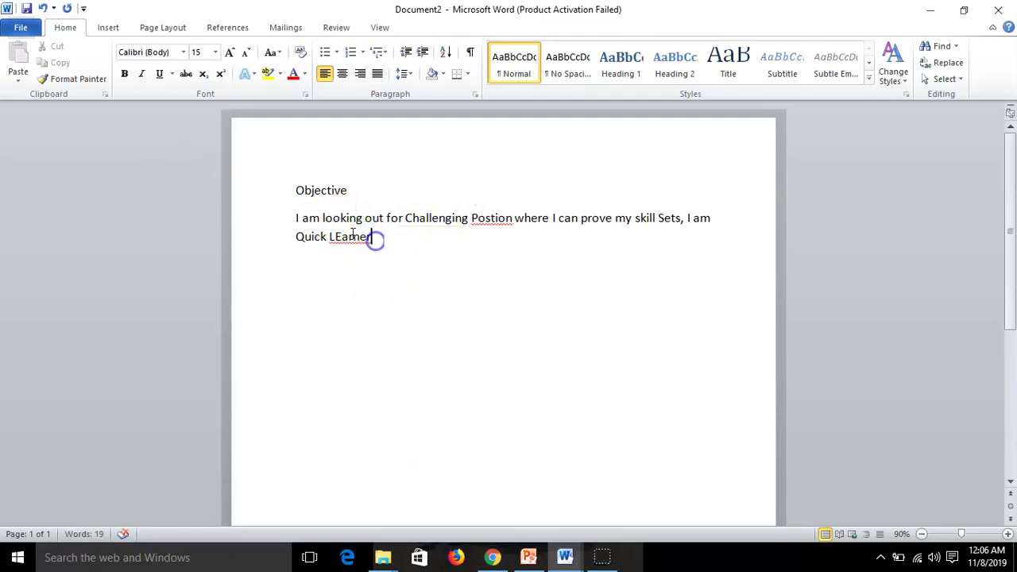
right_click(345, 235)
left_click(362, 252)
right_click(485, 220)
left_click(555, 235)
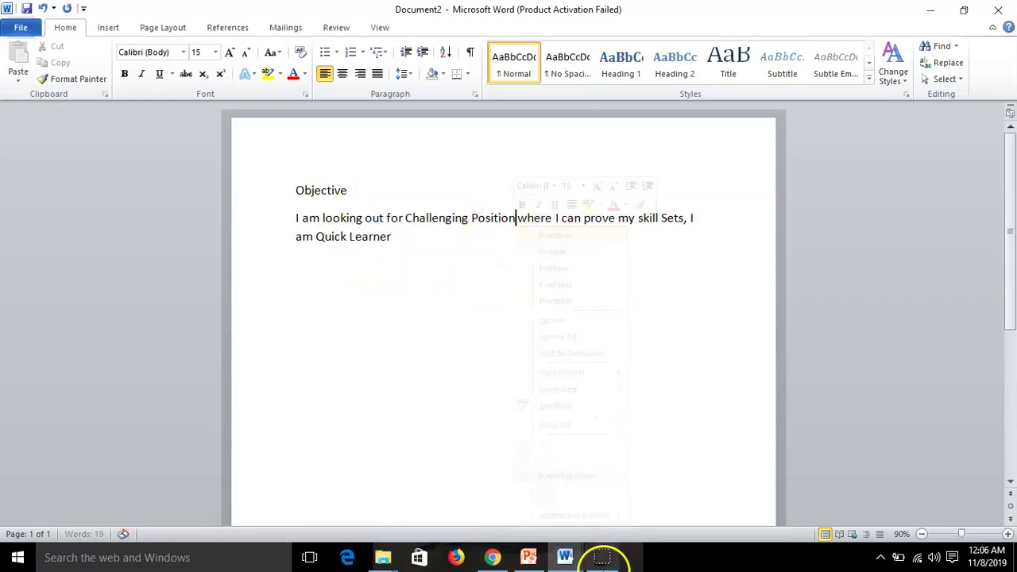
mouse_move(578, 552)
left_click(676, 517)
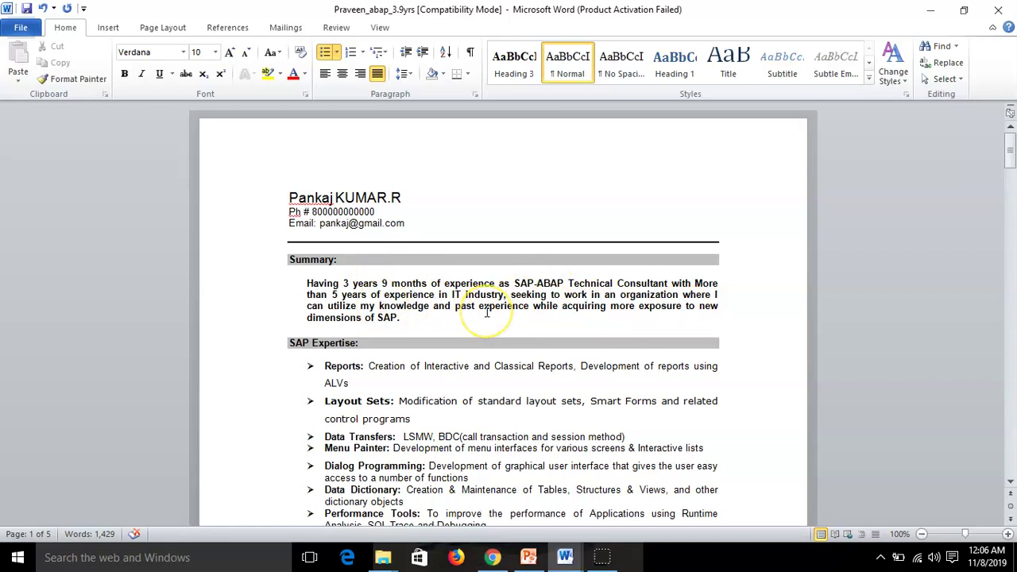
scroll(487, 312, "down", 1)
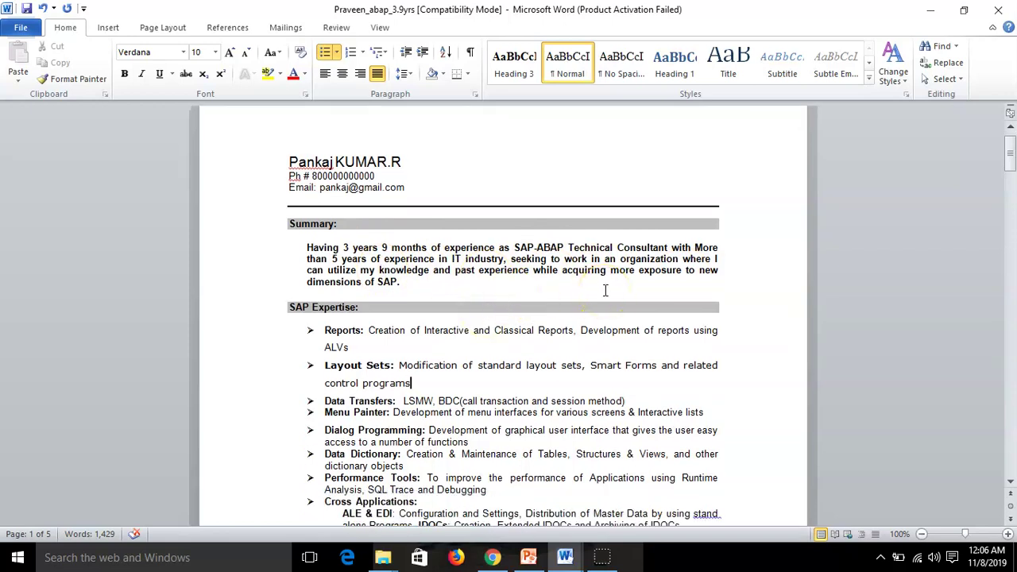
scroll(604, 291, "down", 2)
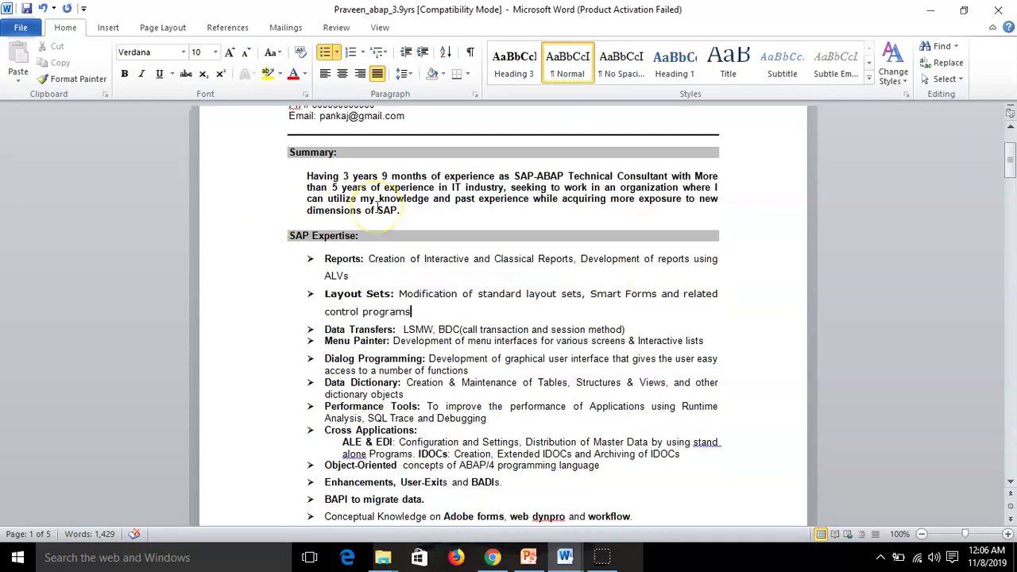
left_click(311, 177)
left_click_drag(314, 178, 411, 211)
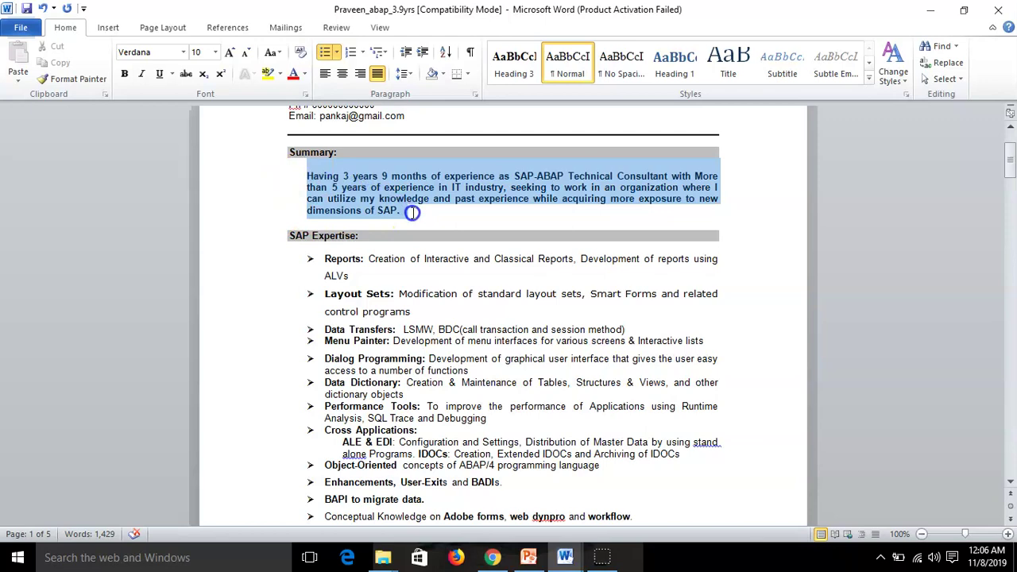
left_click(412, 212)
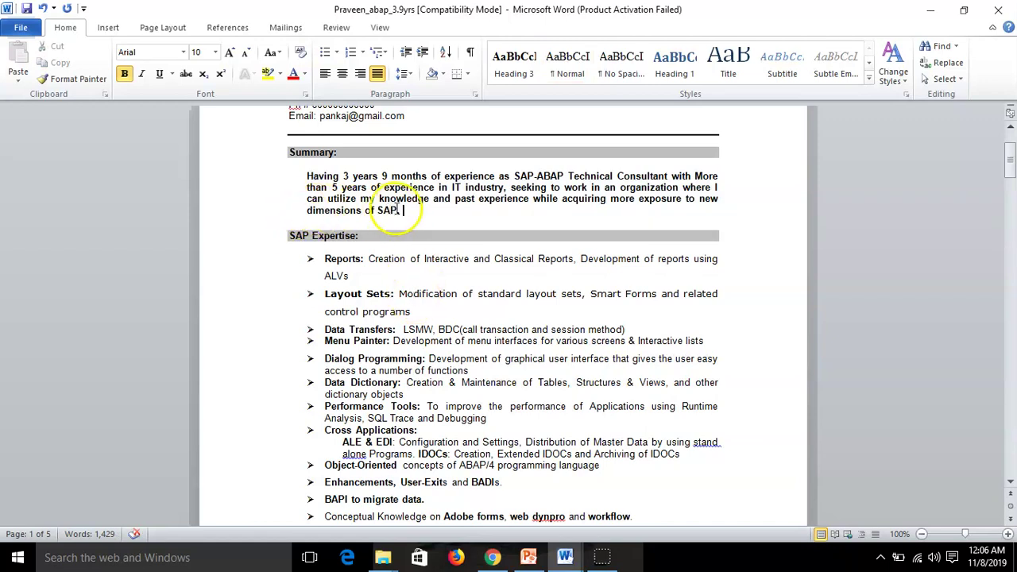
scroll(405, 280, "down", 2)
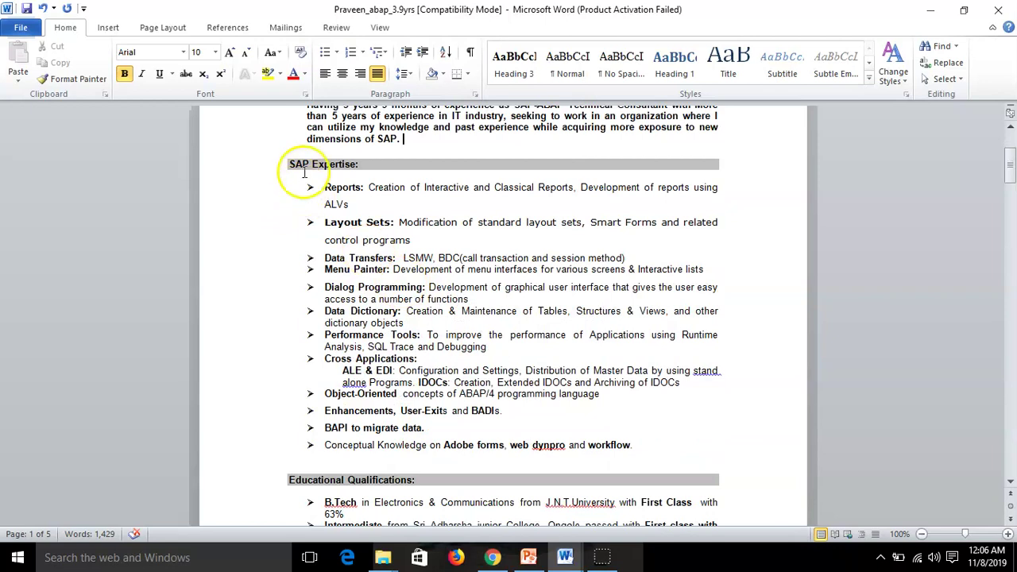
scroll(295, 177, "down", 1)
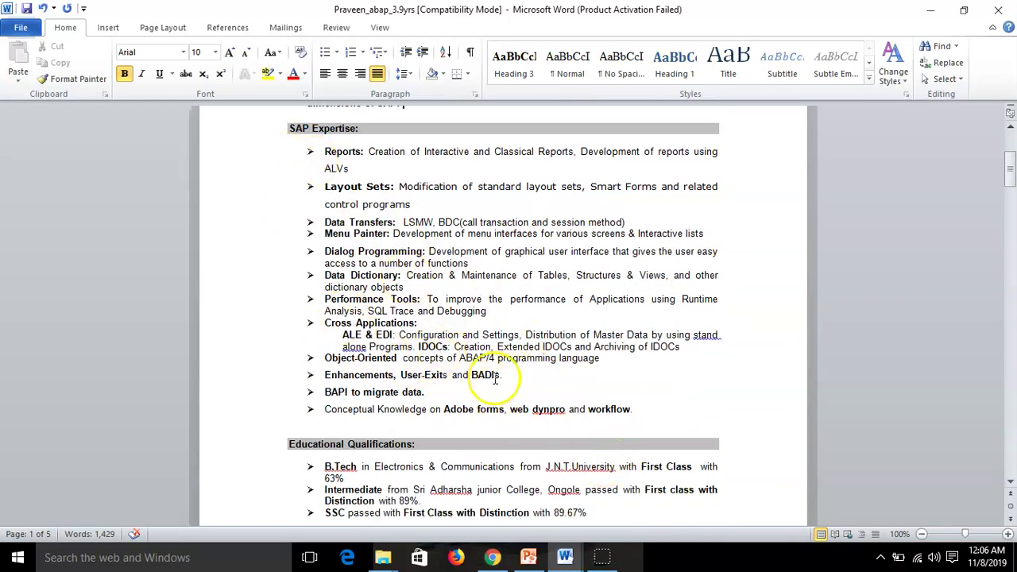
scroll(362, 337, "up", 3)
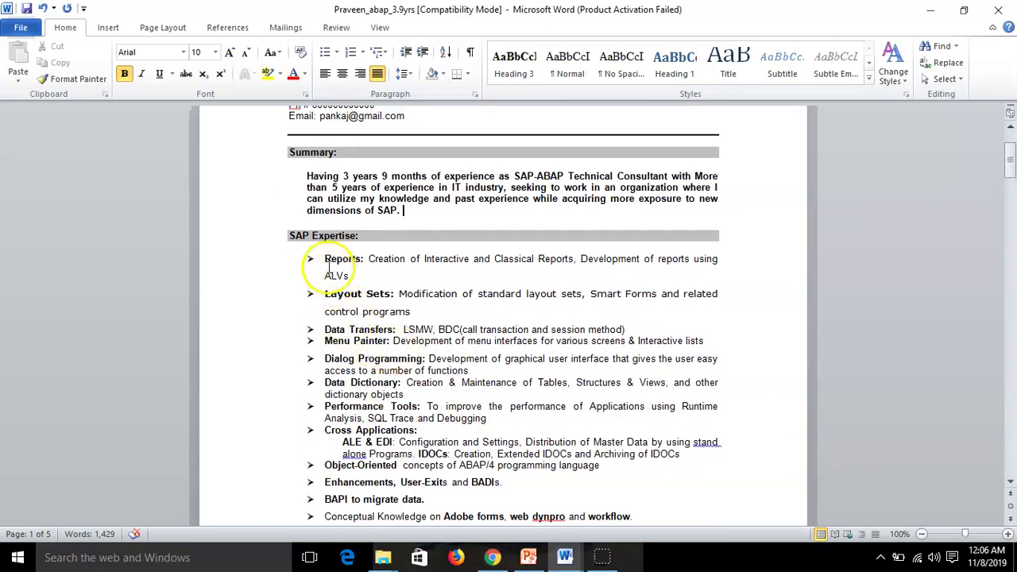
scroll(430, 359, "down", 10)
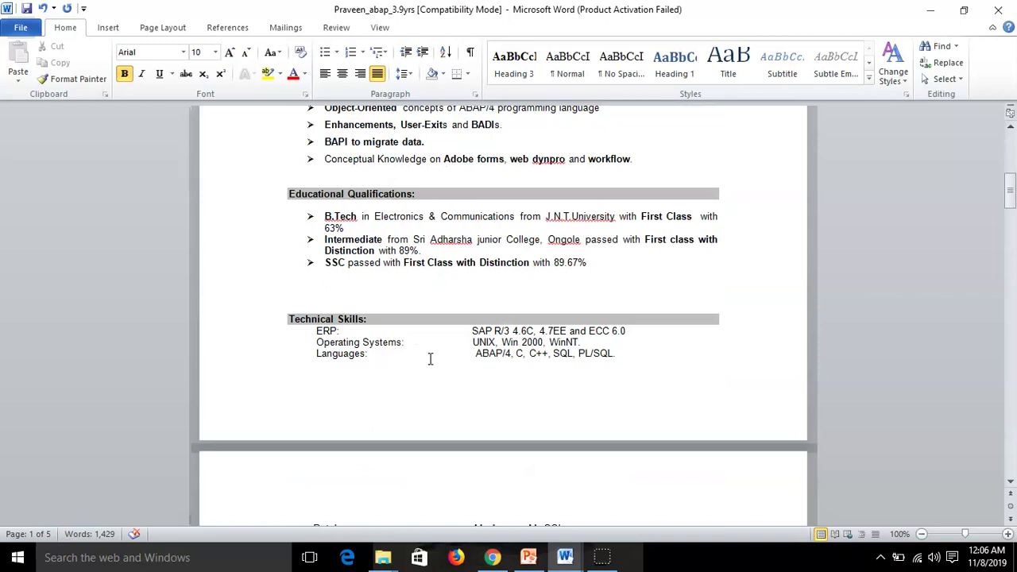
scroll(556, 286, "up", 1)
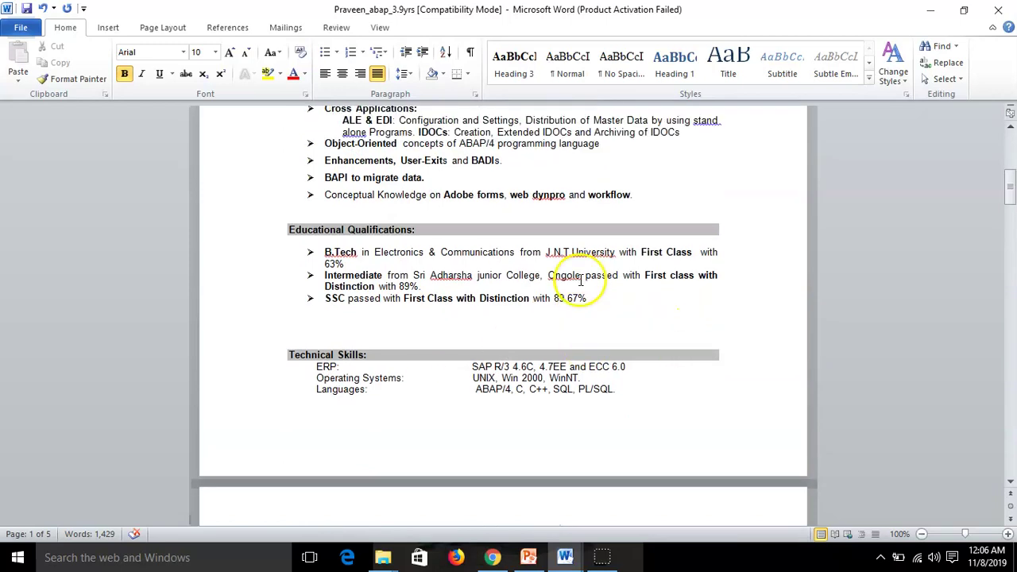
left_click_drag(322, 276, 606, 306)
left_click(540, 313)
left_click(346, 264)
left_click_drag(355, 267, 324, 265)
left_click(469, 334)
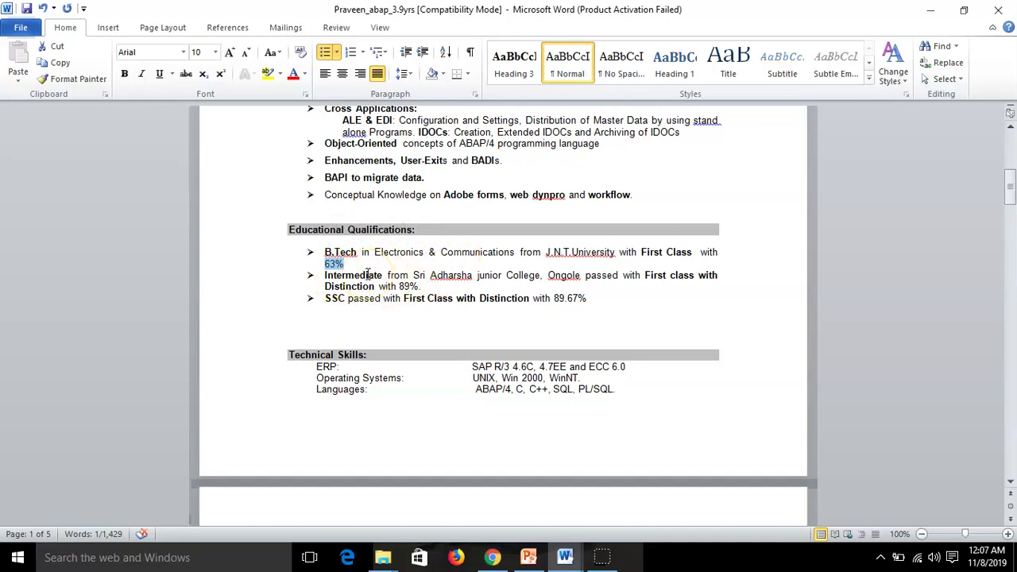
left_click_drag(591, 300, 552, 300)
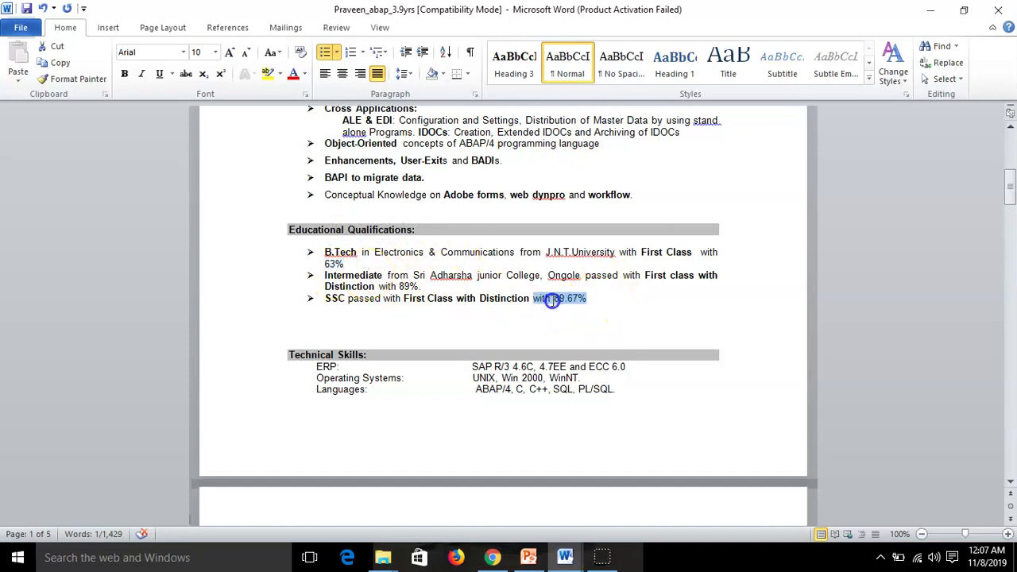
left_click_drag(419, 287, 403, 288)
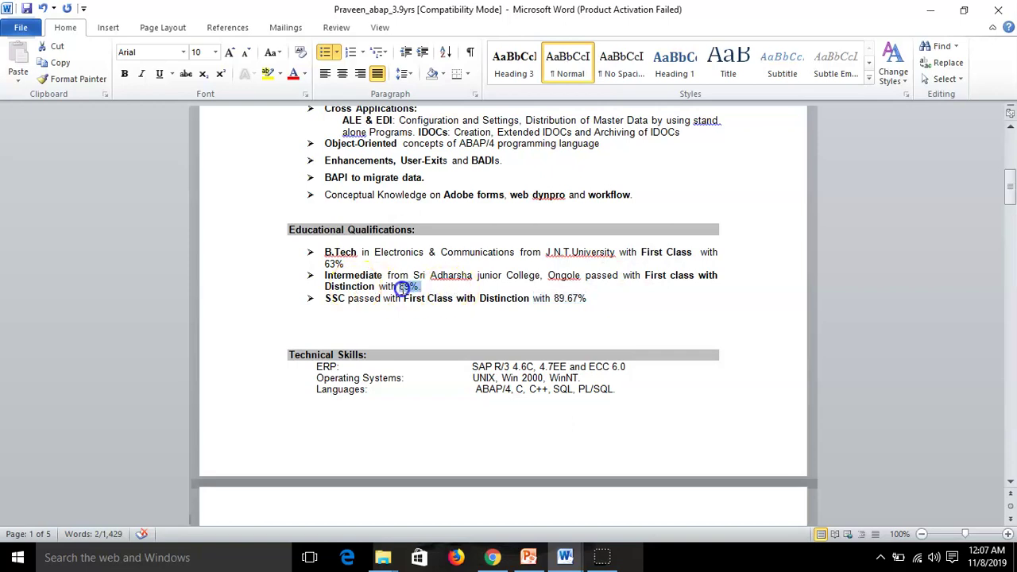
Review the Skills and Work Experience sections, selecting the skills list, consultant title and Trianzent
scroll(453, 320, "down", 9)
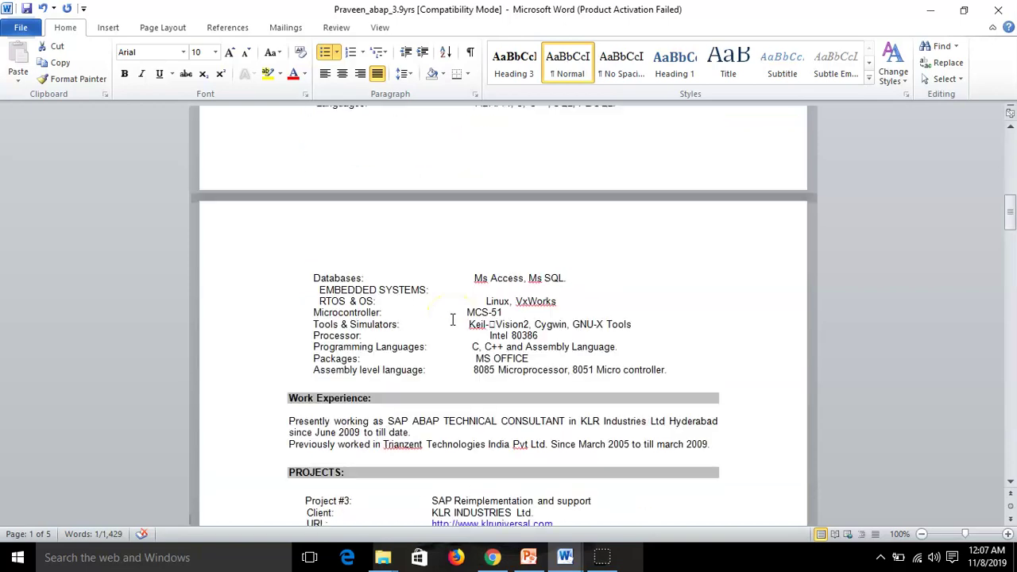
scroll(452, 319, "down", 1)
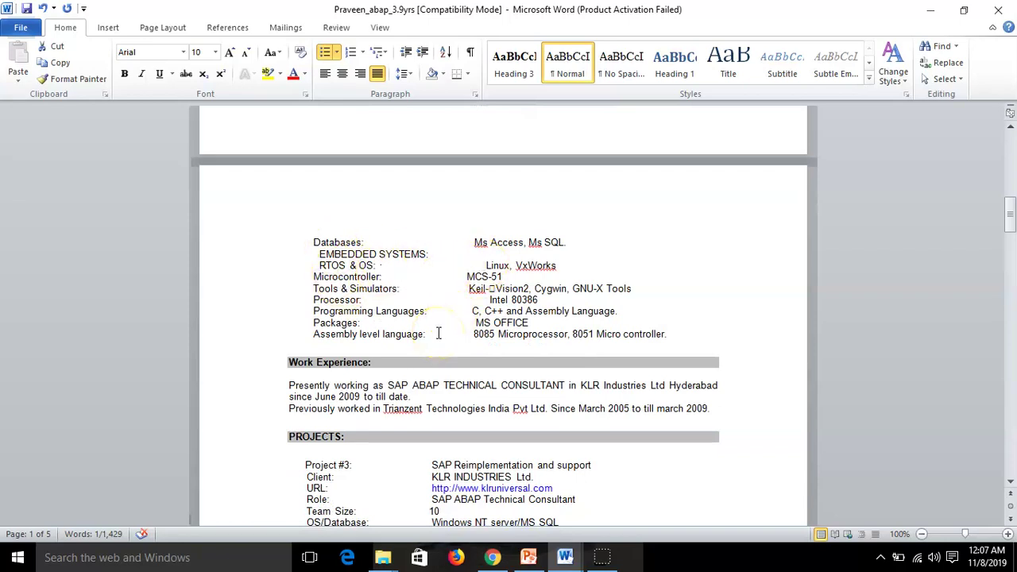
scroll(520, 319, "up", 3)
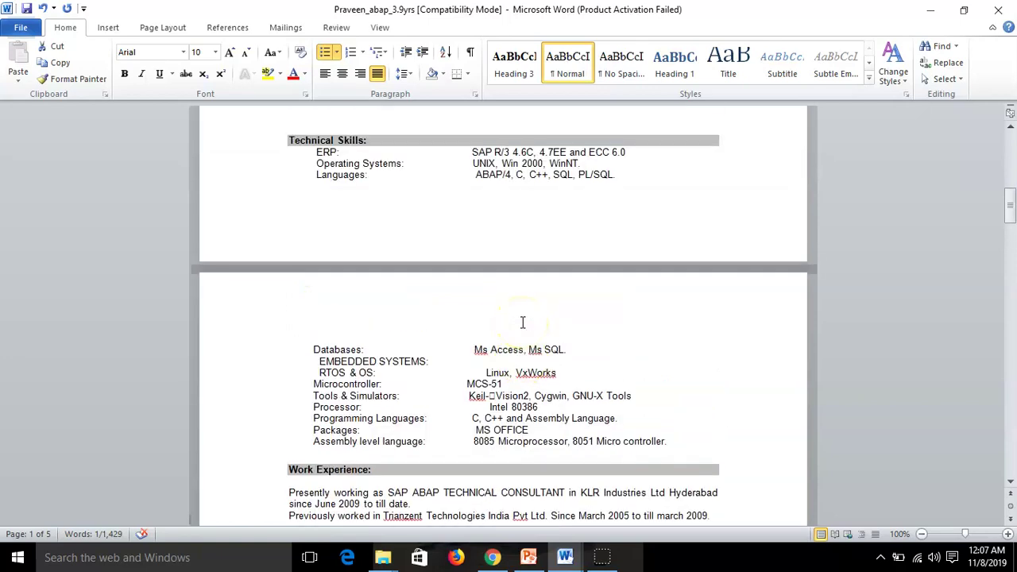
left_click_drag(314, 147, 649, 440)
scroll(466, 447, "down", 7)
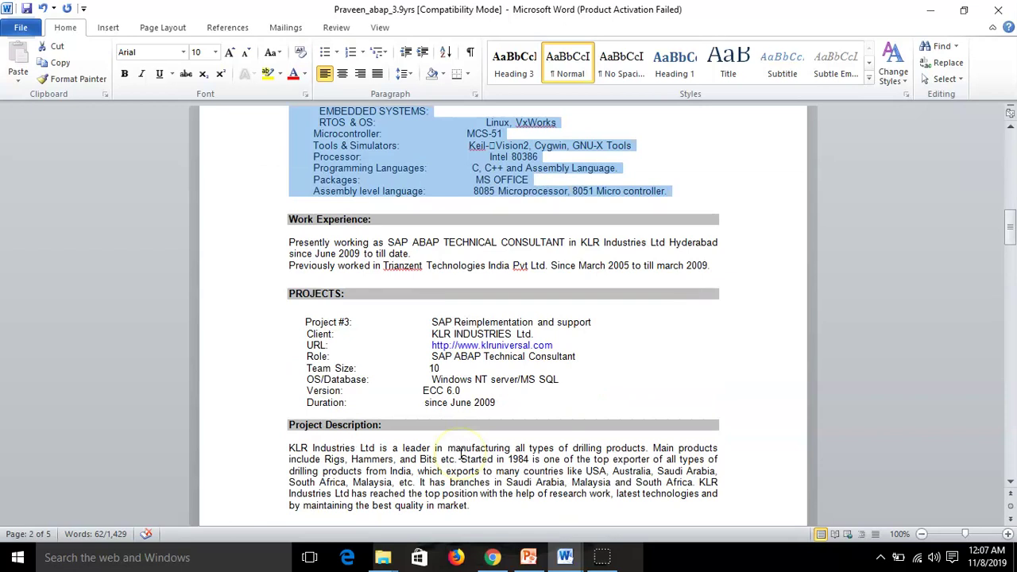
left_click(411, 313)
left_click(462, 264)
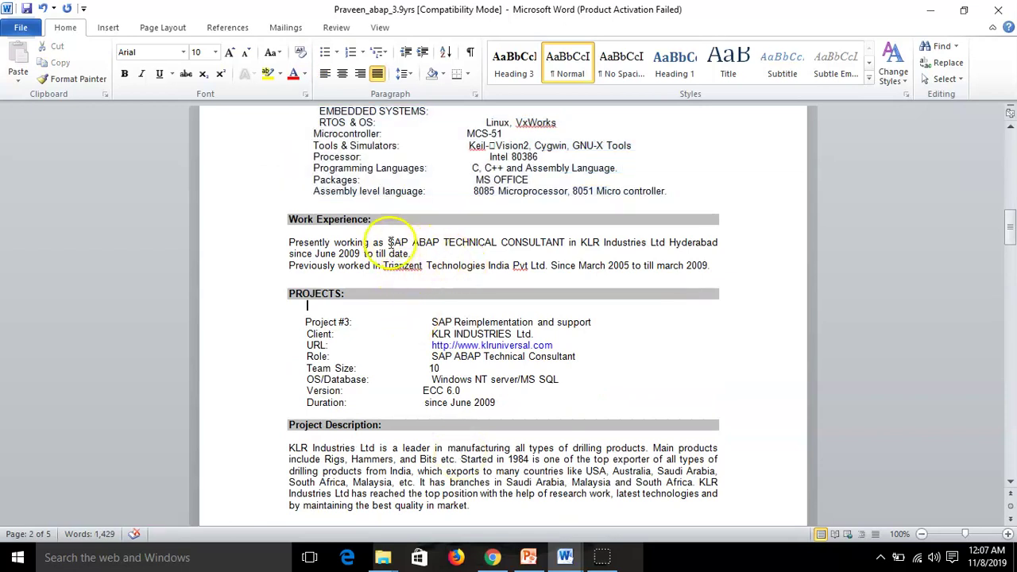
left_click_drag(388, 243, 559, 243)
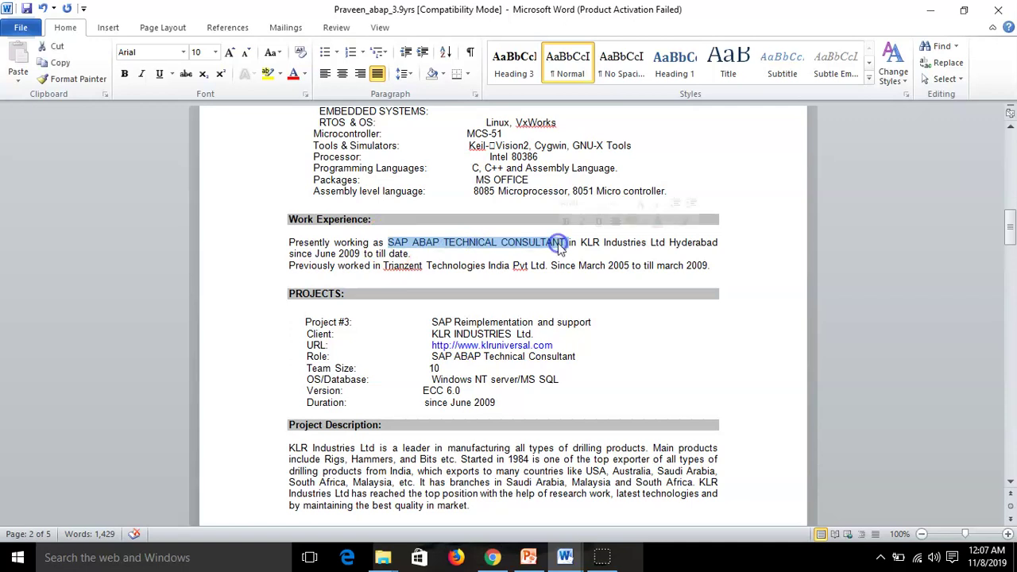
left_click(610, 265)
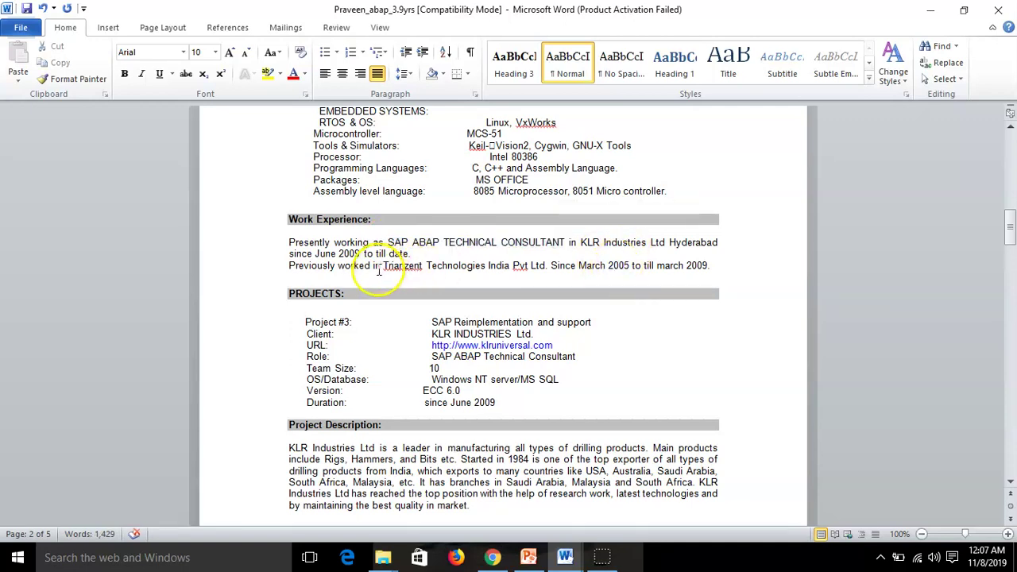
double_click(394, 265)
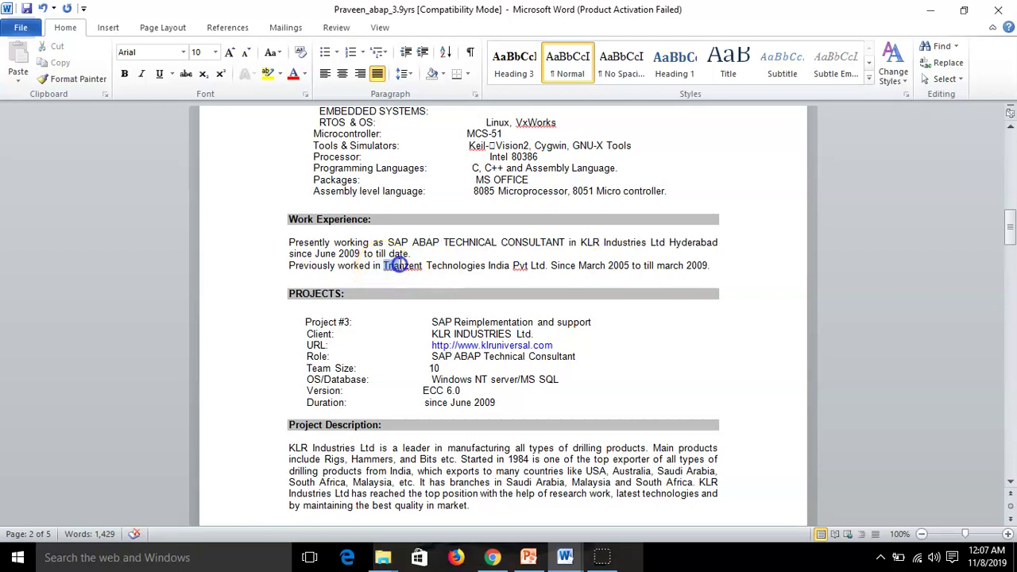
left_click(381, 266)
Read through the rest of the Praveen_abap_3.9yrs resume
scroll(426, 355, "down", 1)
scroll(427, 354, "down", 9)
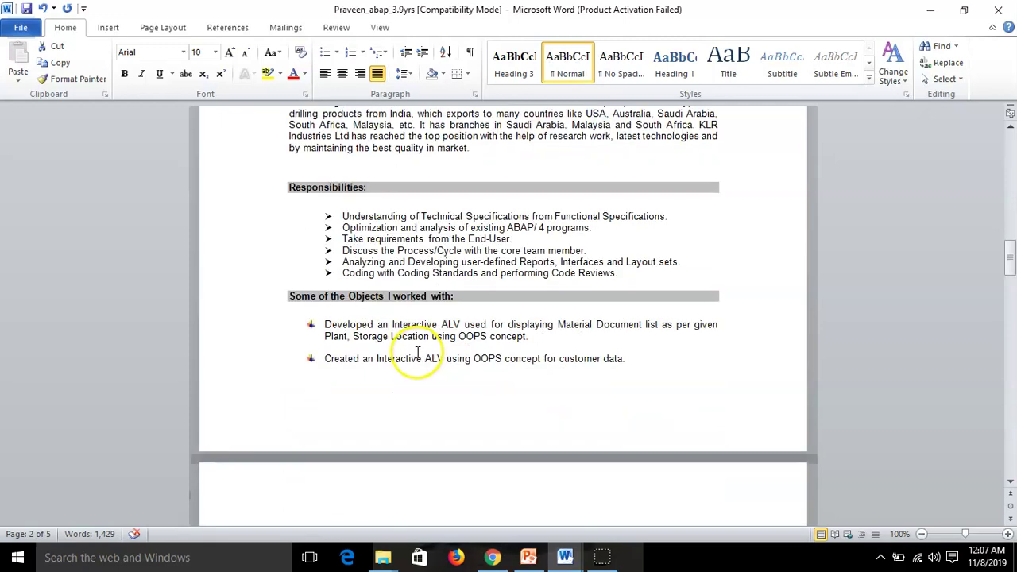
scroll(414, 348, "down", 18)
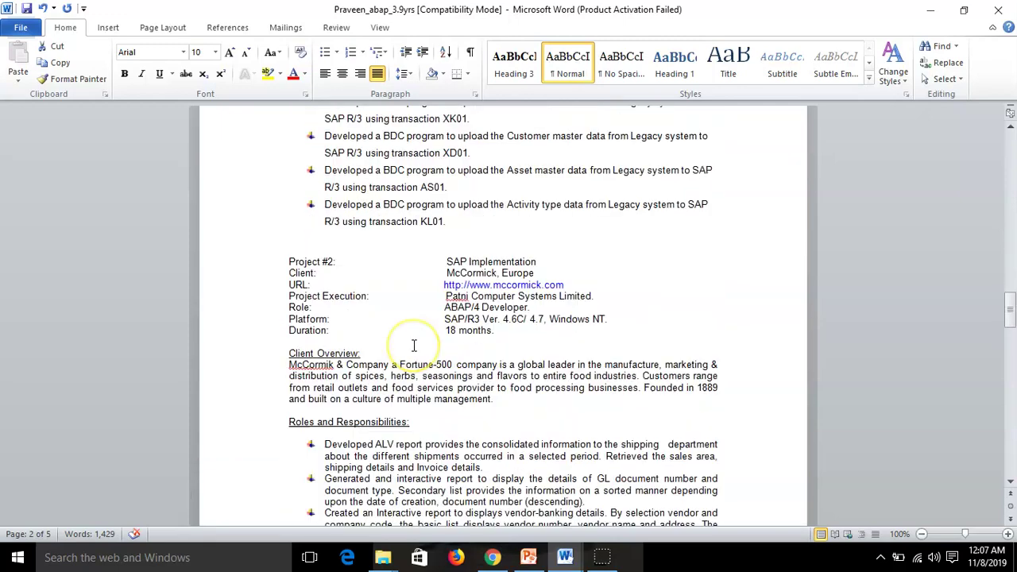
scroll(414, 348, "down", 18)
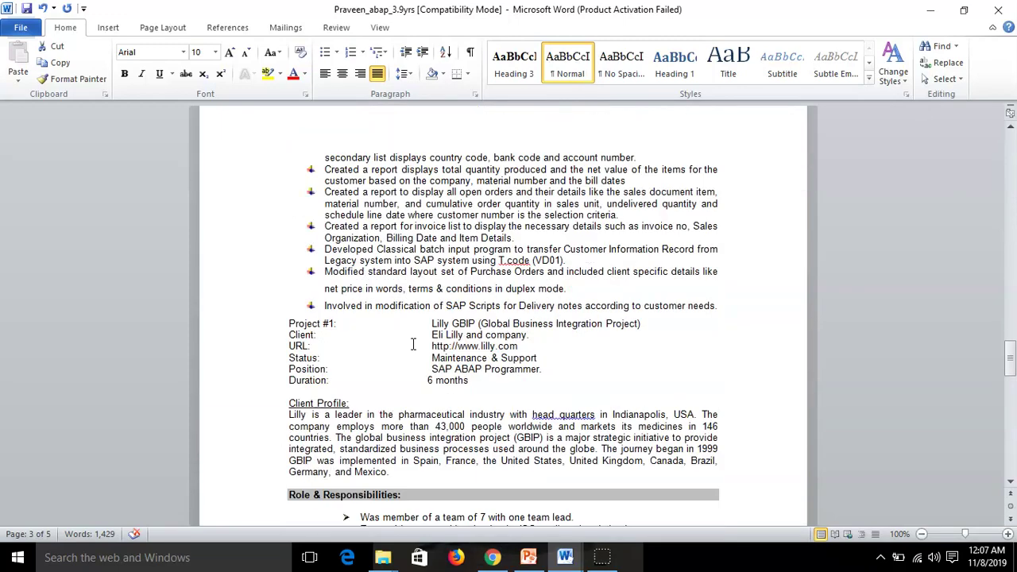
scroll(413, 347, "down", 18)
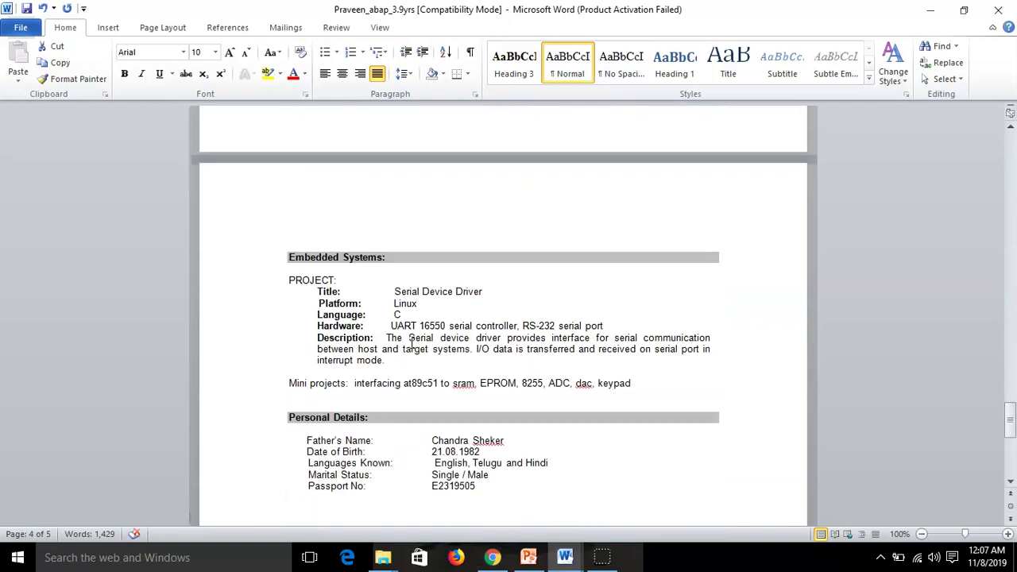
scroll(411, 343, "up", 10)
scroll(410, 342, "down", 9)
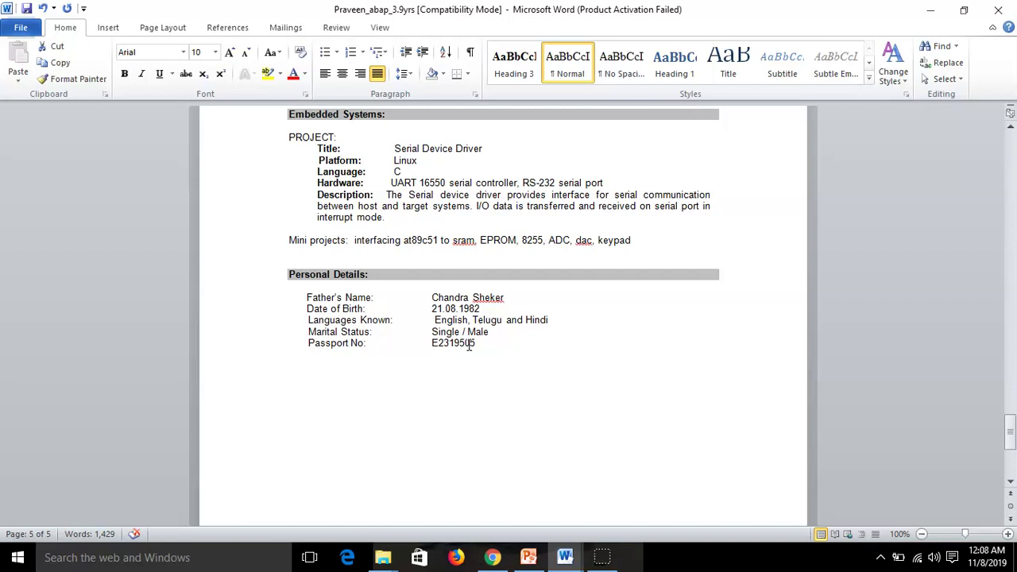
left_click(448, 358)
scroll(447, 359, "up", 10)
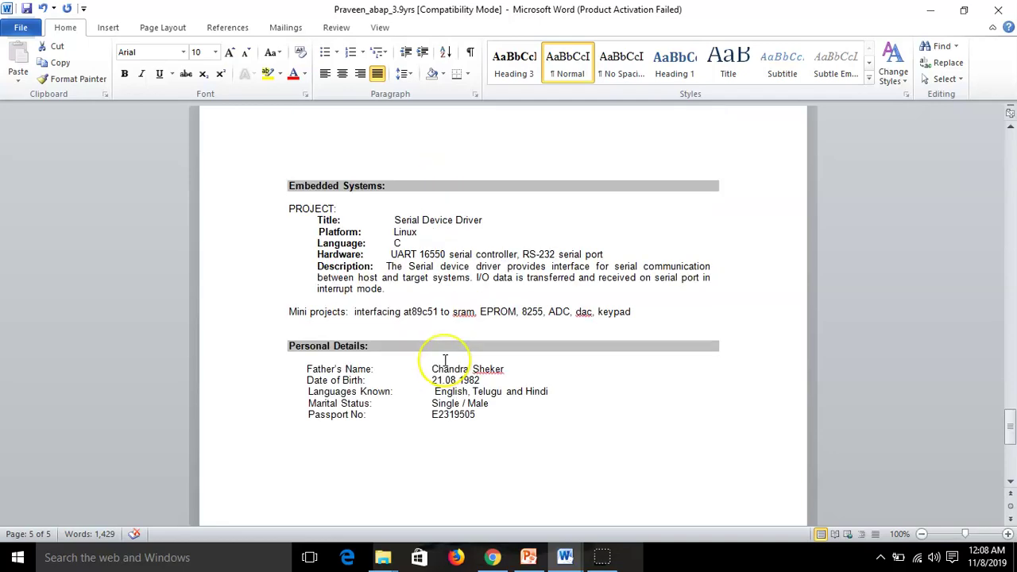
scroll(445, 361, "up", 20)
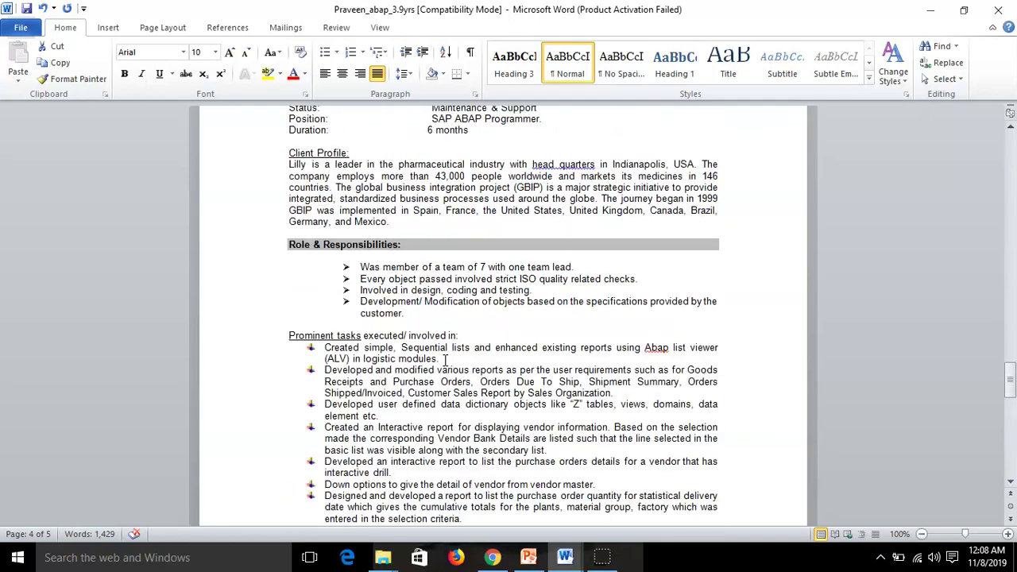
left_click(437, 352)
scroll(436, 352, "up", 20)
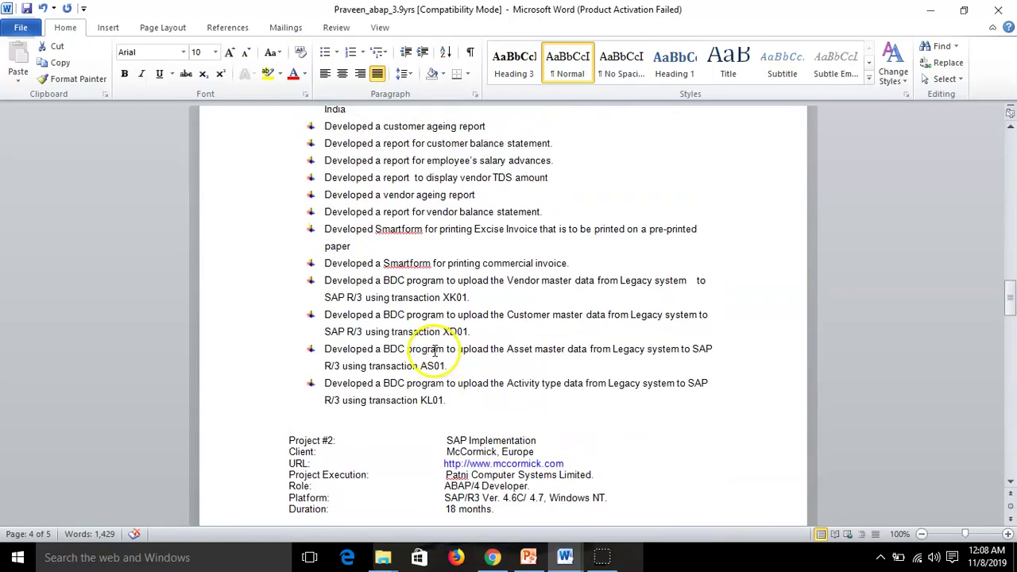
scroll(426, 345, "up", 15)
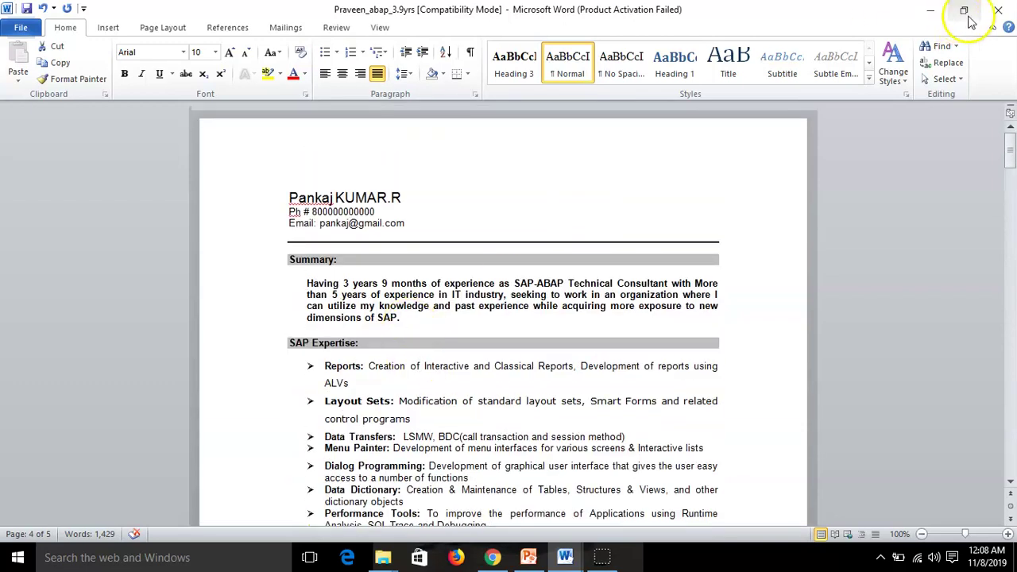
Close the resume with Save, minimize Document2, and bring forward the Local Disk (F:) folder
left_click(998, 10)
left_click(444, 306)
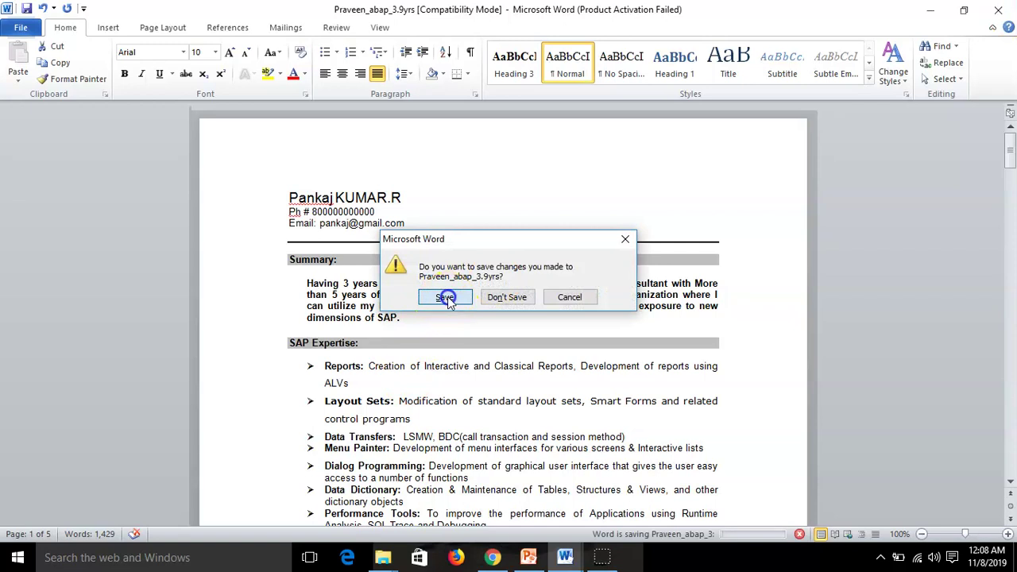
left_click(933, 13)
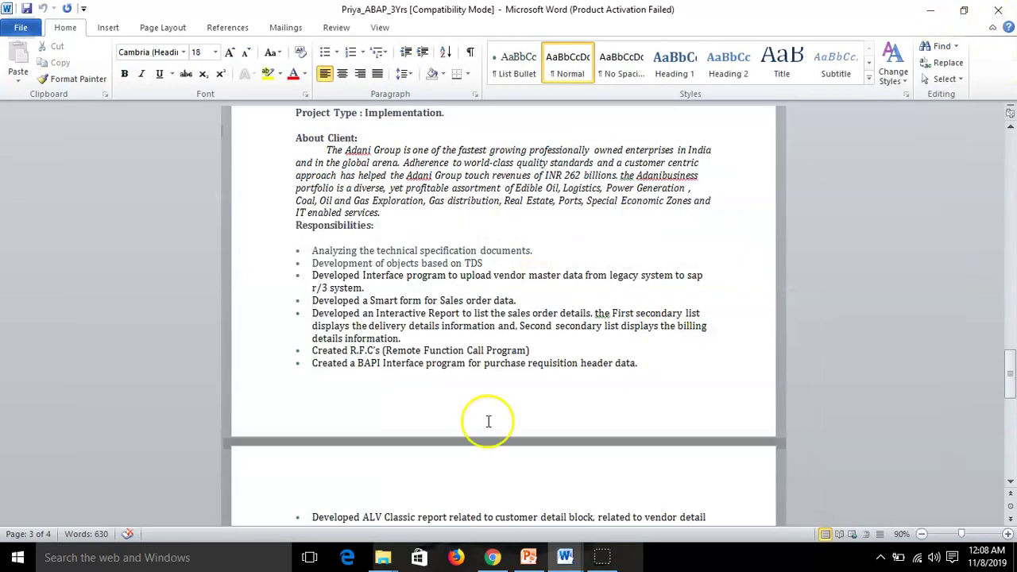
mouse_move(383, 557)
left_click(451, 526)
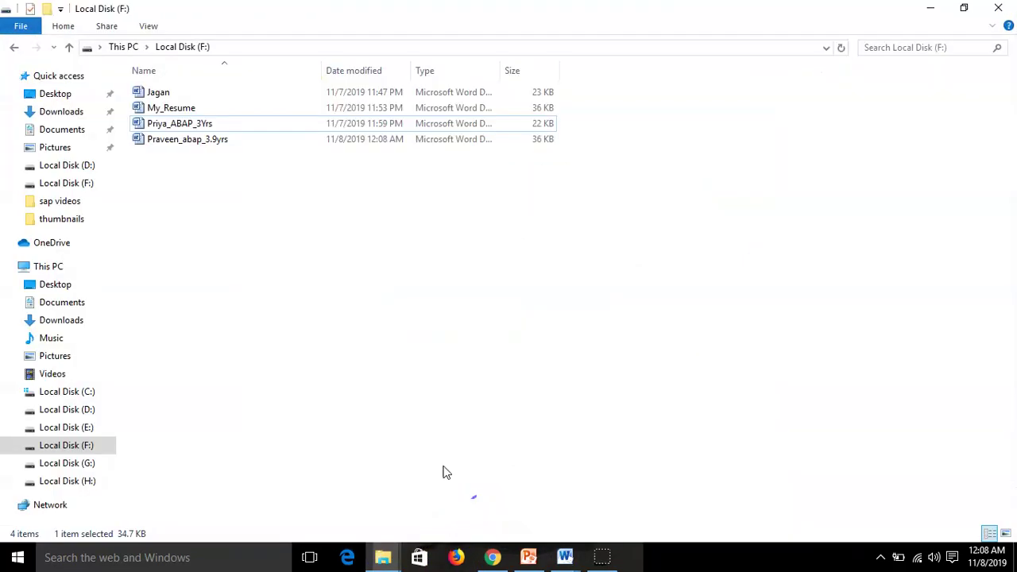
left_click(204, 145)
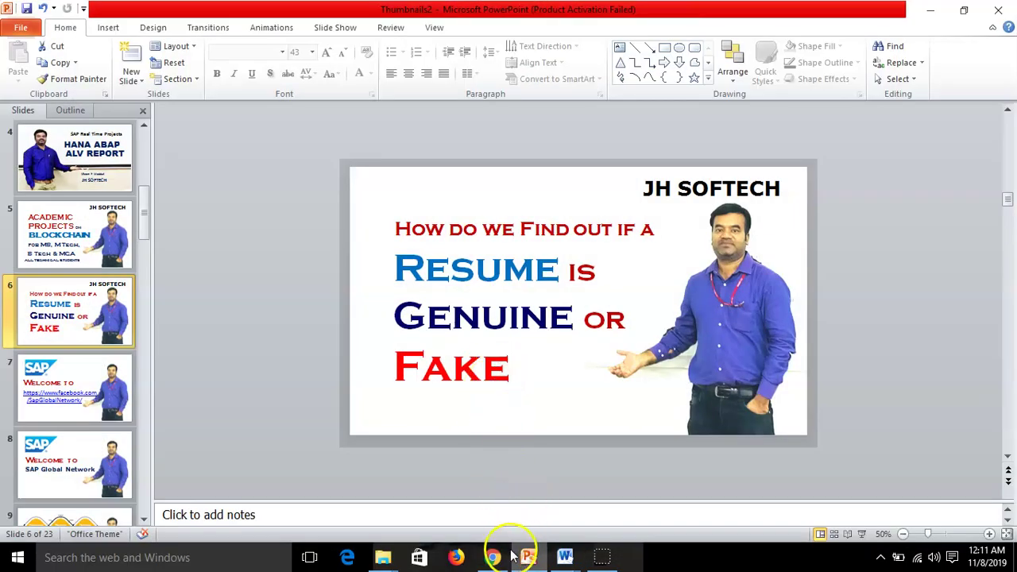
mouse_move(383, 559)
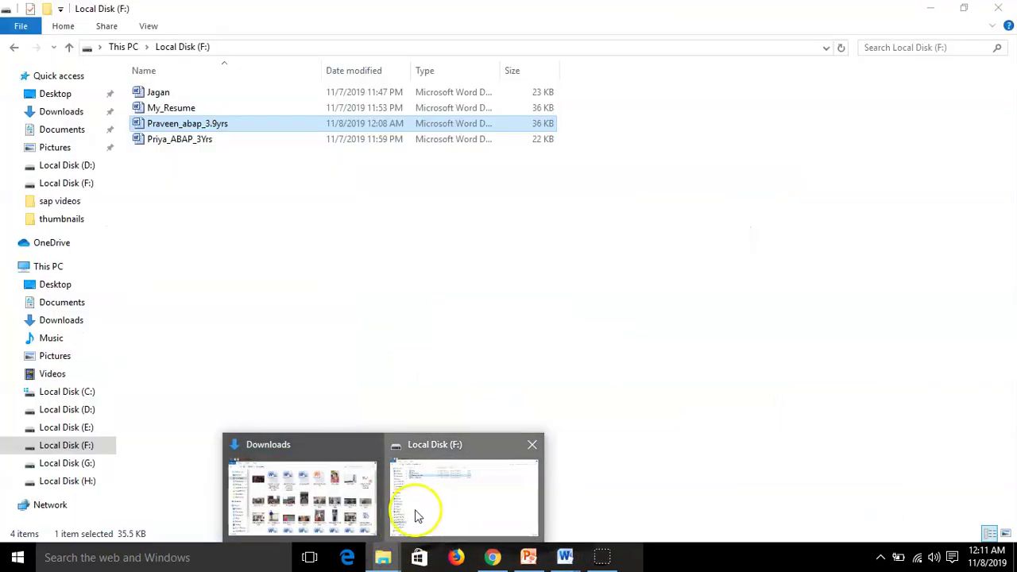
left_click(413, 515)
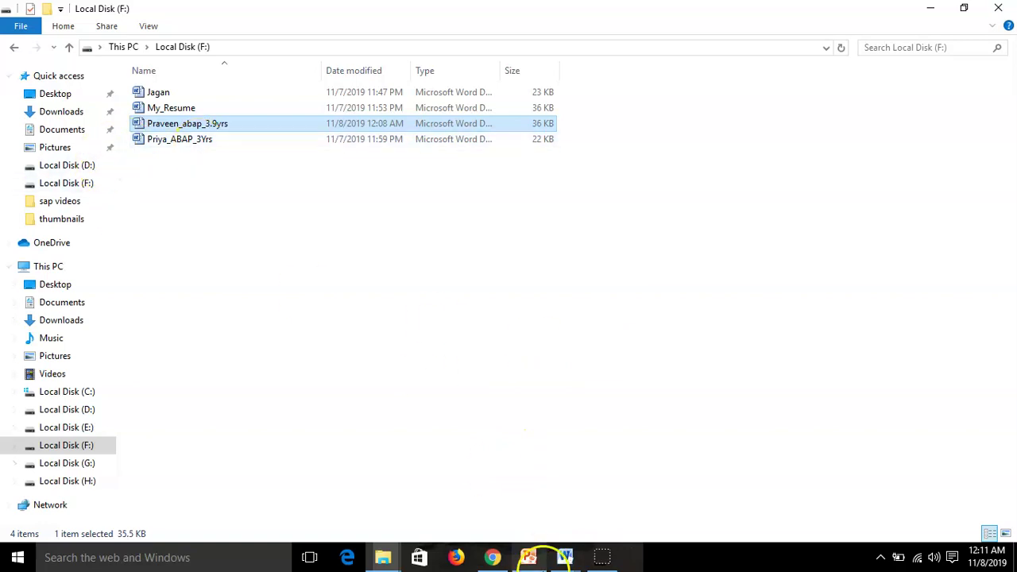
Bring the Praveen_abap_3.9yrs resume to the front and select BDC under Data Transfers
mouse_move(565, 556)
left_click(794, 520)
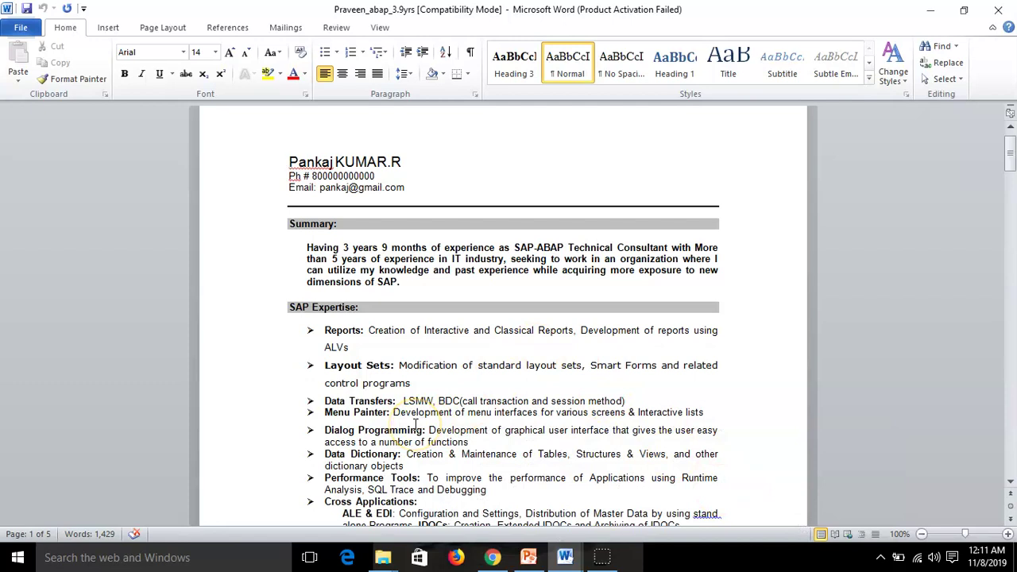
scroll(429, 397, "down", 7)
scroll(451, 334, "up", 5)
scroll(451, 334, "down", 1)
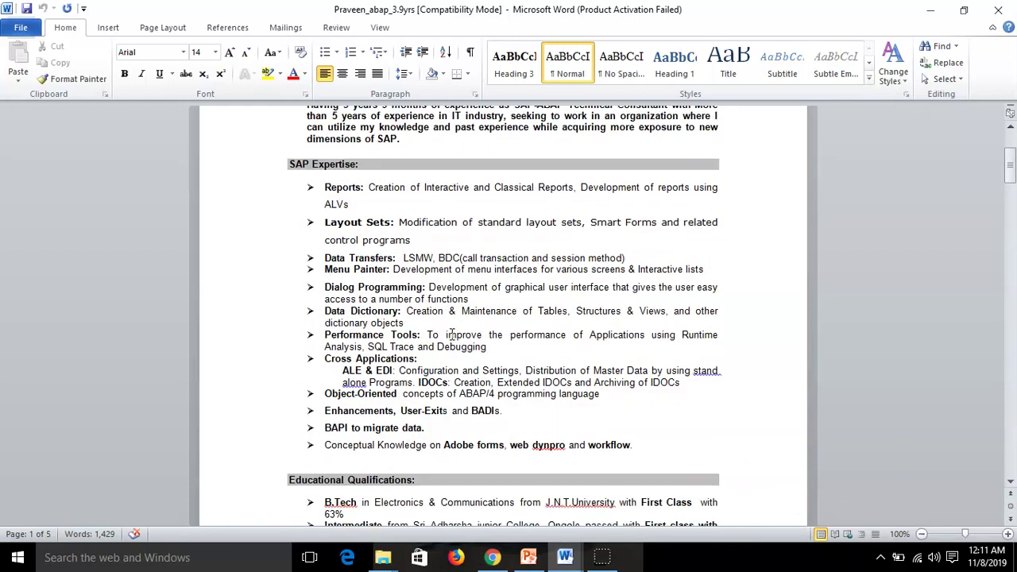
left_click(499, 421)
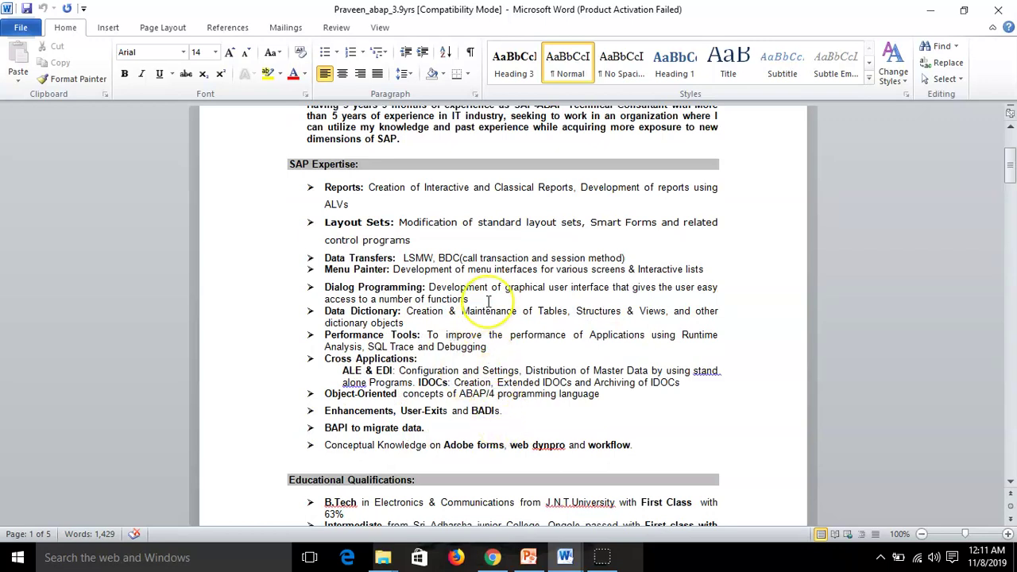
scroll(488, 300, "up", 2)
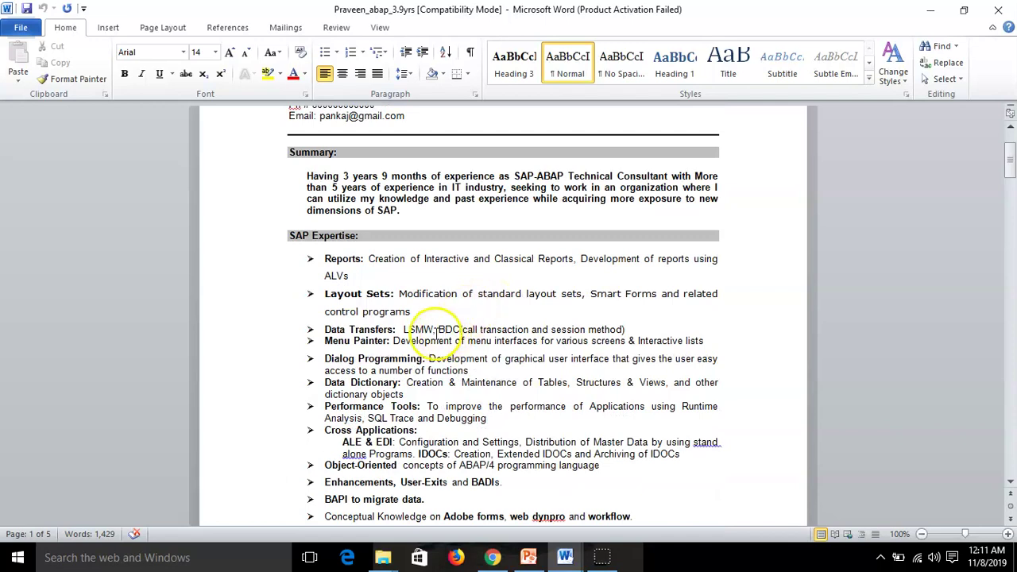
left_click_drag(438, 328, 461, 327)
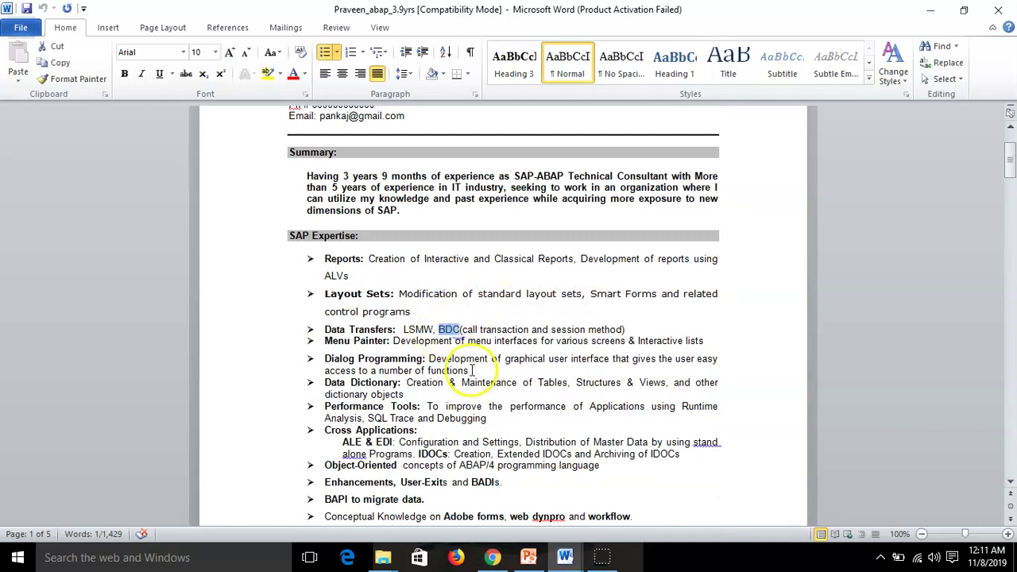
Read down past the BDC upload programs (XK01, XD01, AS01, KL01) to Project #2, SAP Implementation
scroll(472, 371, "down", 2)
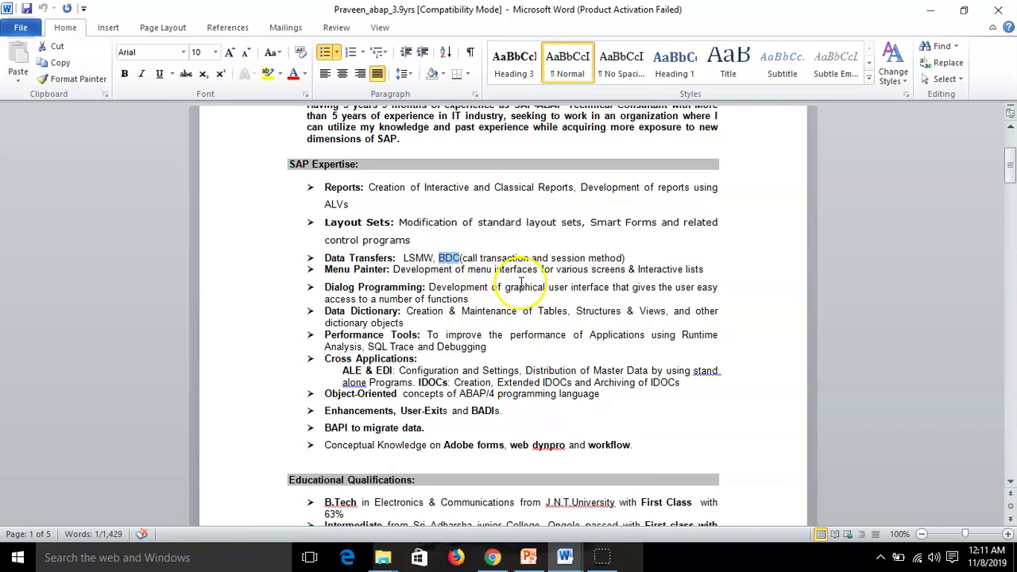
scroll(520, 283, "down", 1)
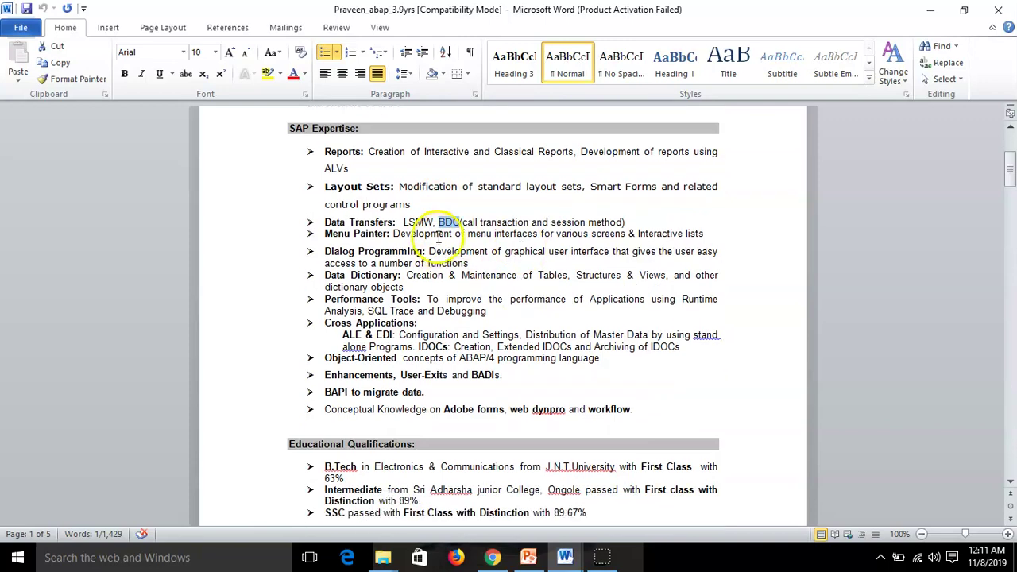
scroll(514, 286, "down", 15)
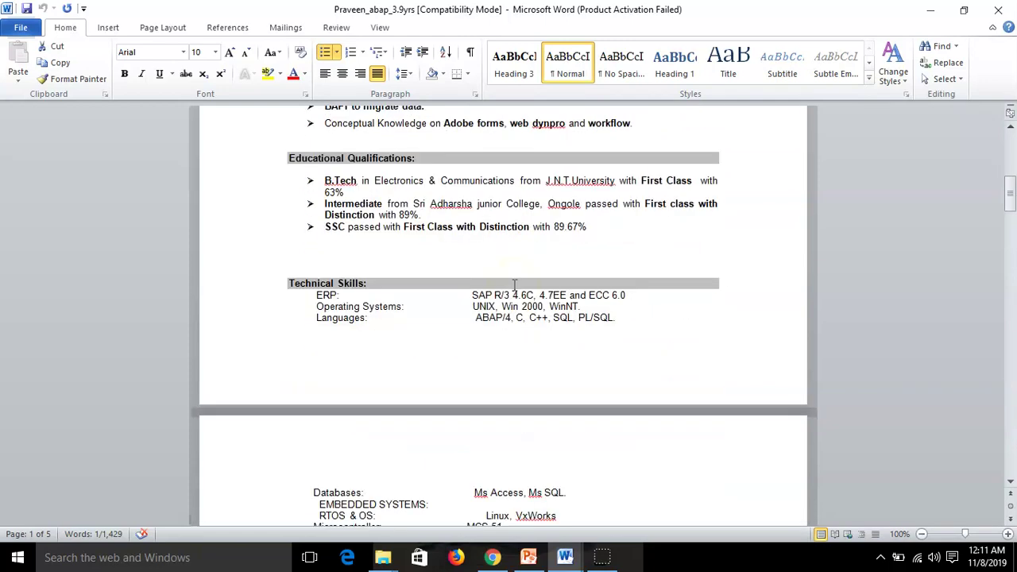
scroll(514, 286, "down", 3)
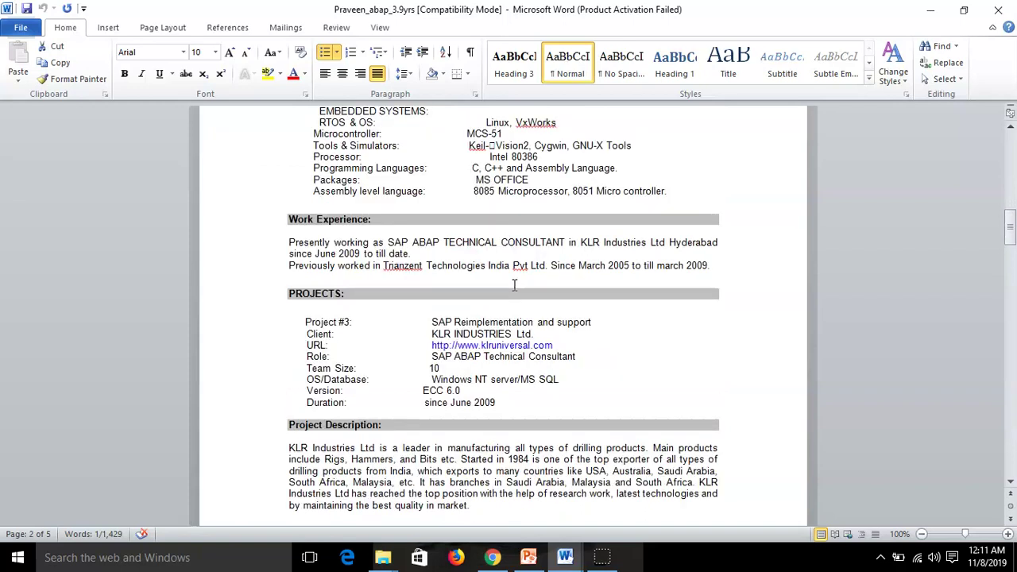
scroll(514, 286, "down", 6)
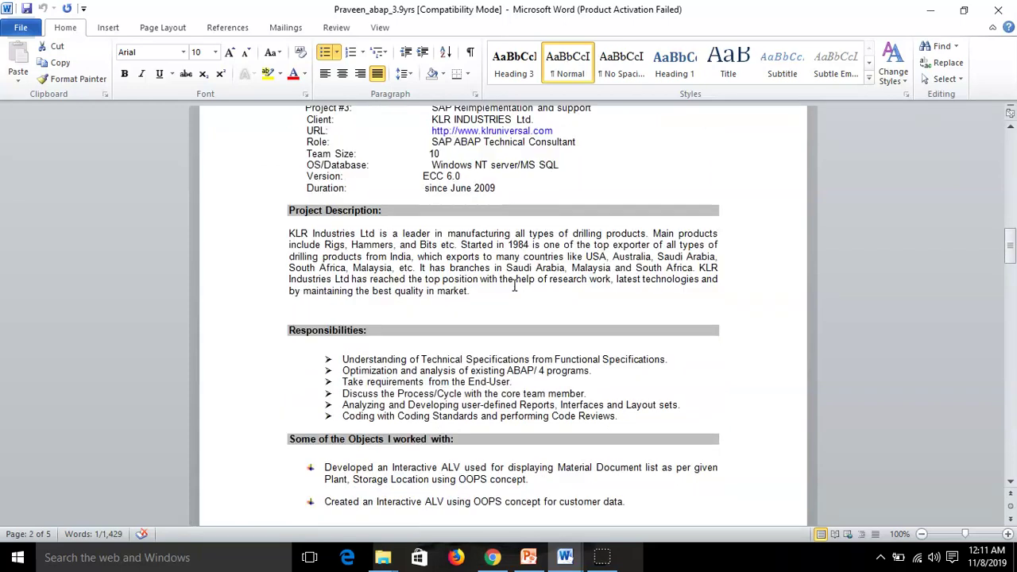
scroll(513, 286, "down", 8)
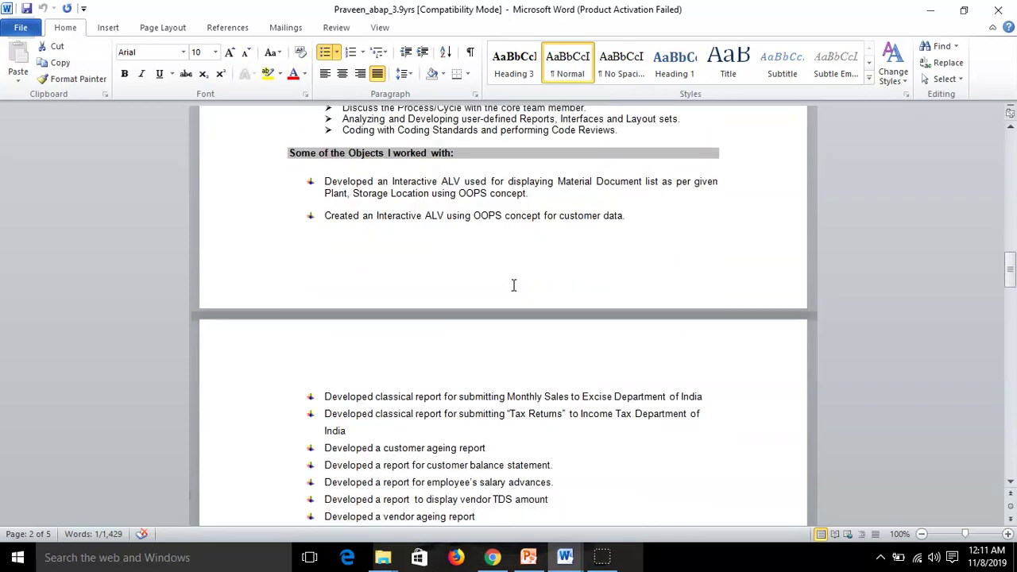
scroll(513, 285, "down", 5)
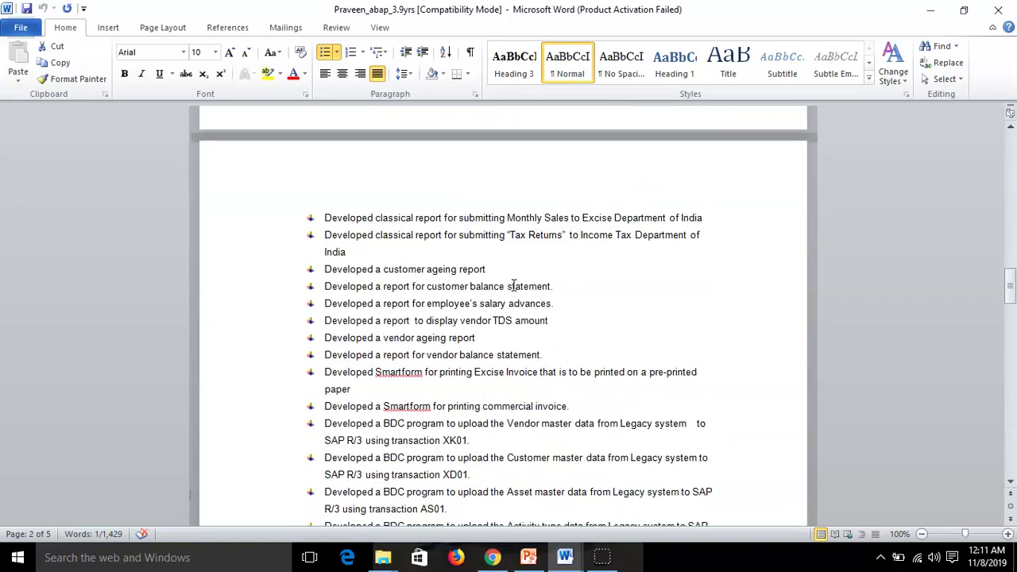
scroll(514, 286, "down", 3)
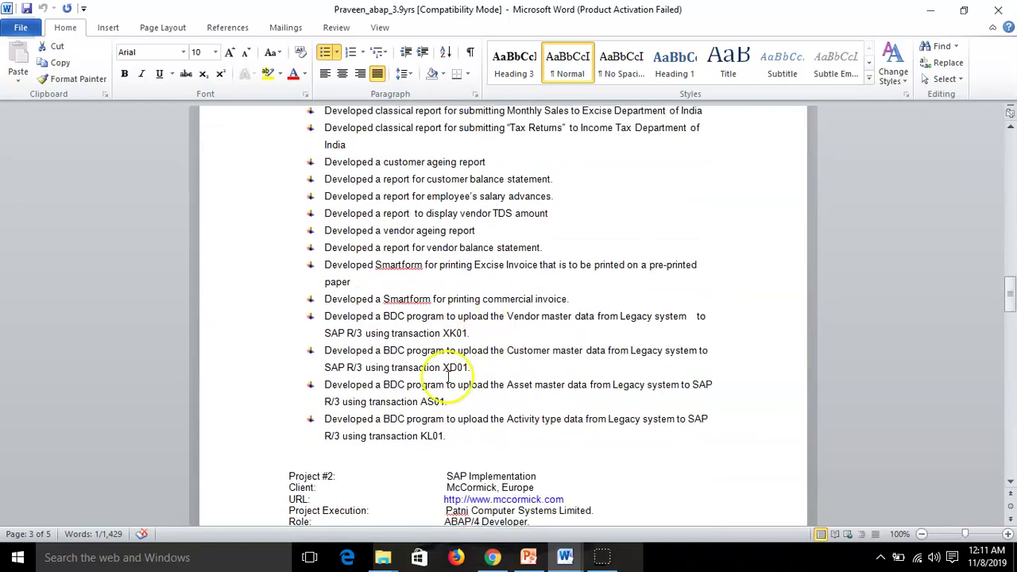
left_click(476, 338)
left_click_drag(477, 338, 336, 317)
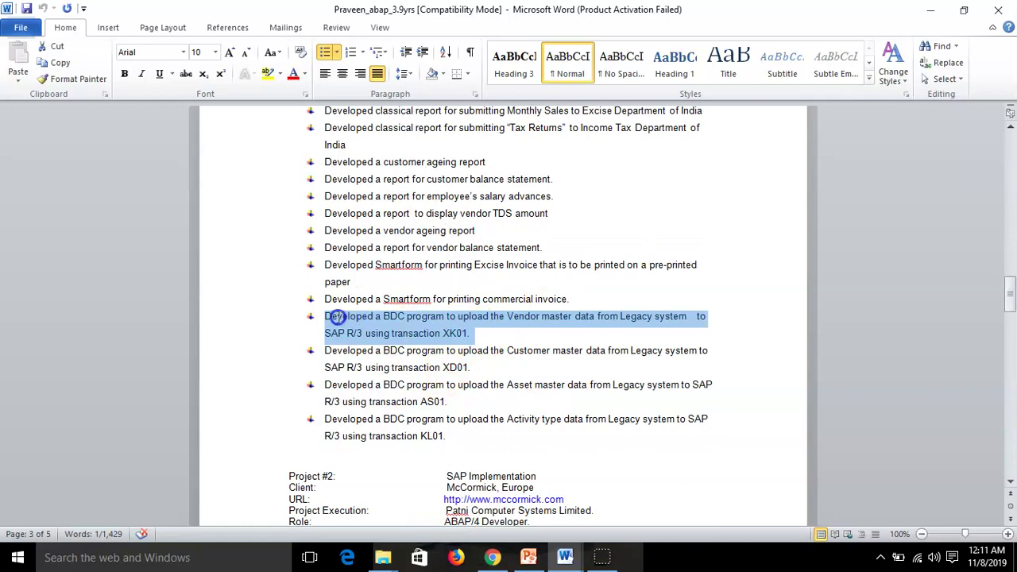
left_click(489, 334)
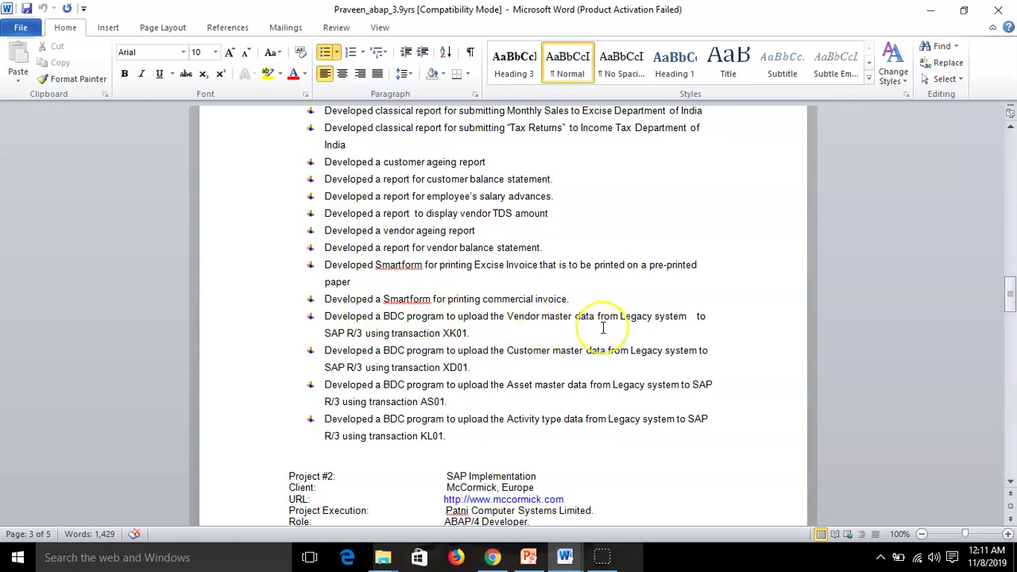
left_click_drag(468, 334, 329, 326)
left_click(475, 334)
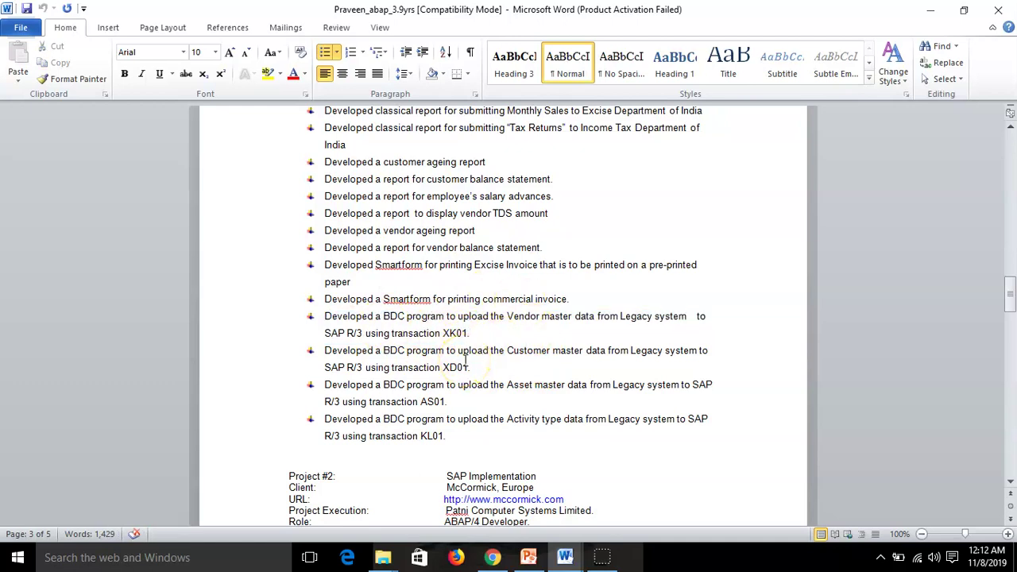
scroll(466, 362, "up", 6)
scroll(466, 361, "down", 3)
scroll(465, 361, "down", 3)
scroll(409, 421, "up", 6)
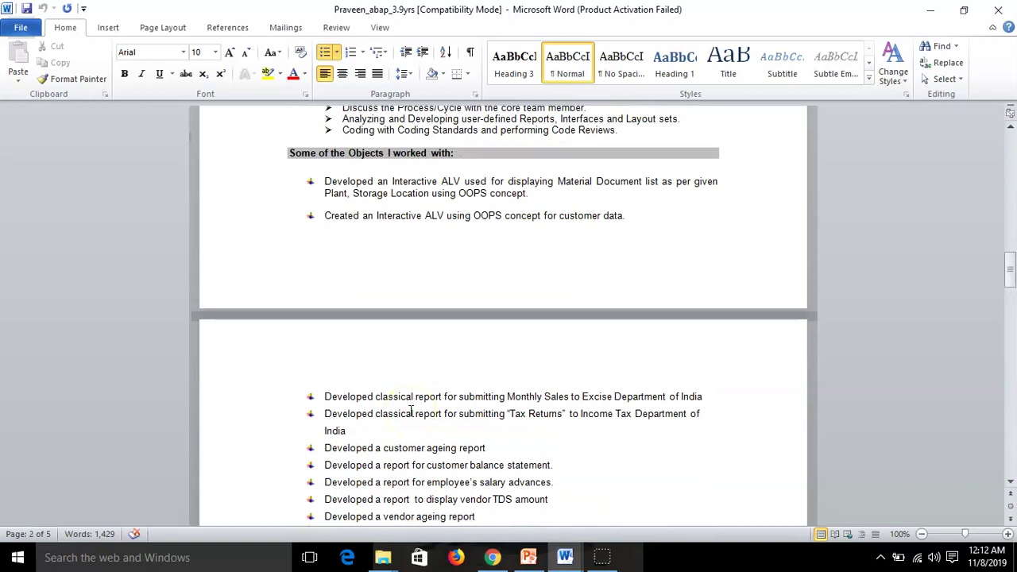
scroll(411, 409, "up", 6)
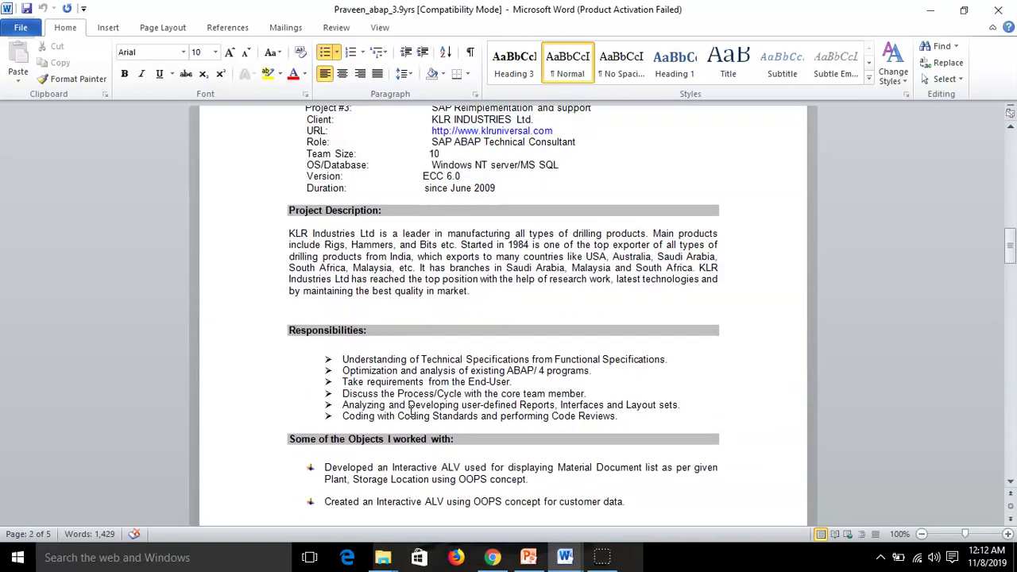
scroll(411, 409, "up", 3)
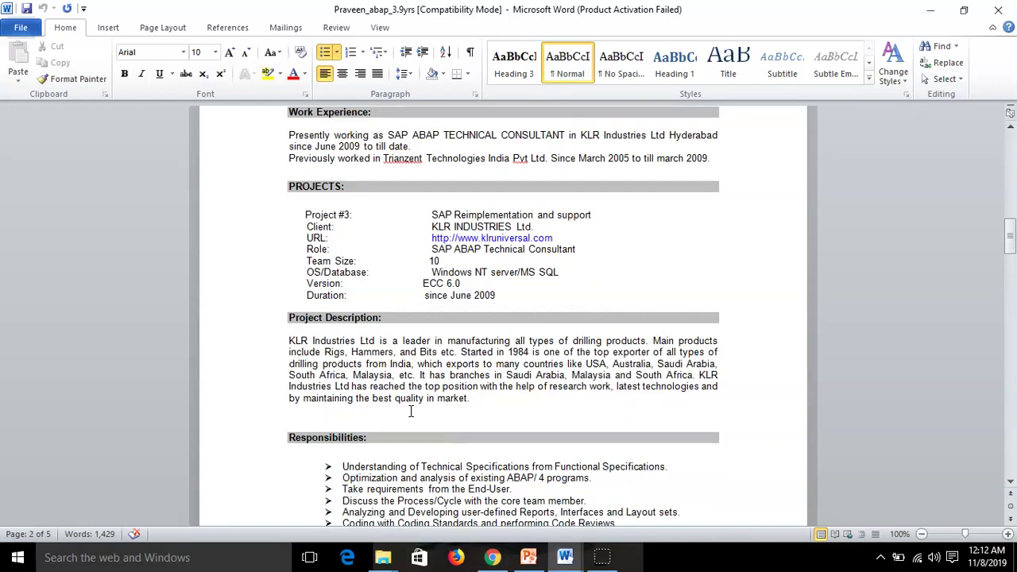
scroll(411, 410, "down", 15)
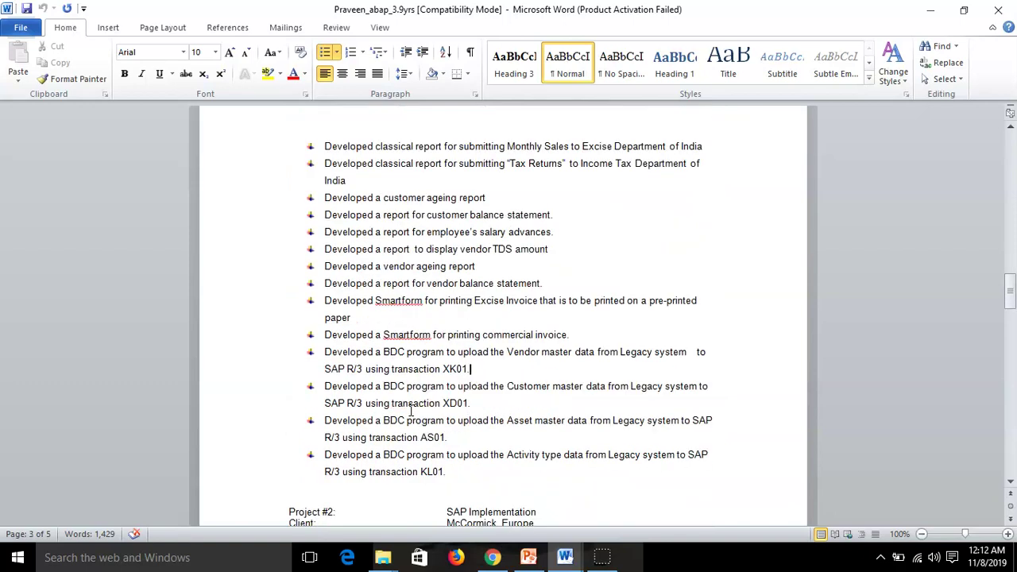
scroll(411, 410, "down", 4)
scroll(411, 410, "down", 4)
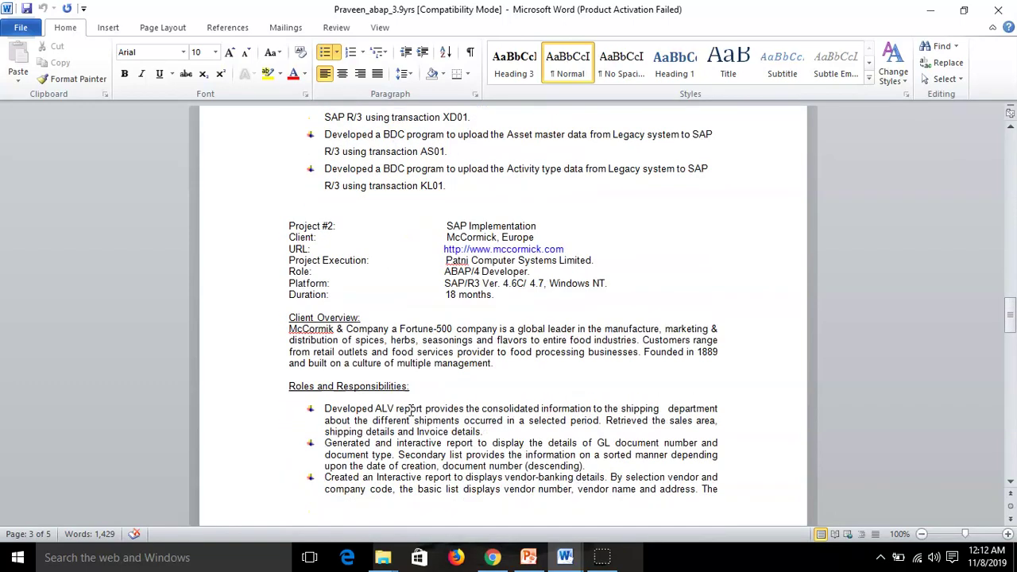
scroll(410, 410, "down", 1)
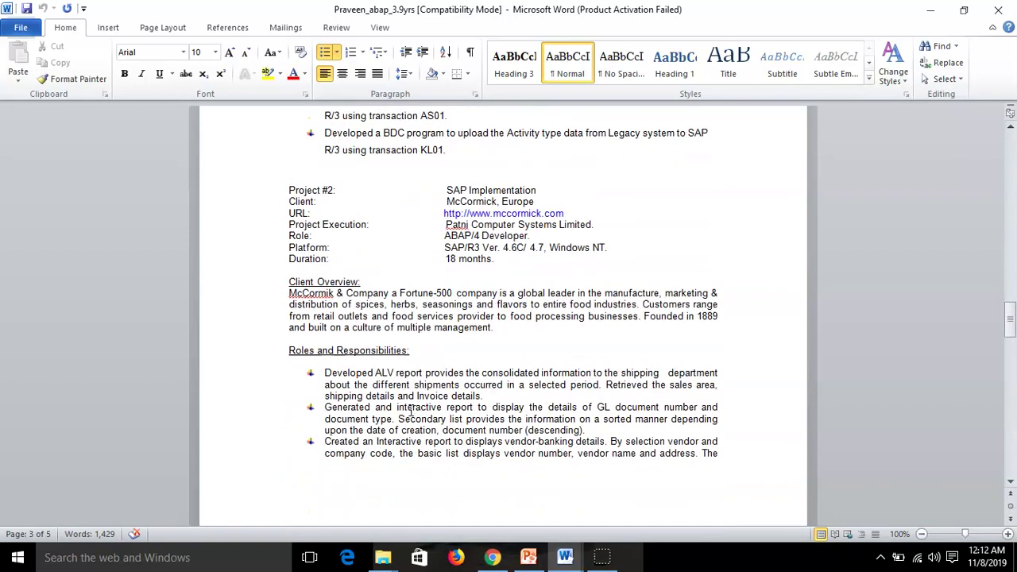
scroll(505, 369, "up", 2)
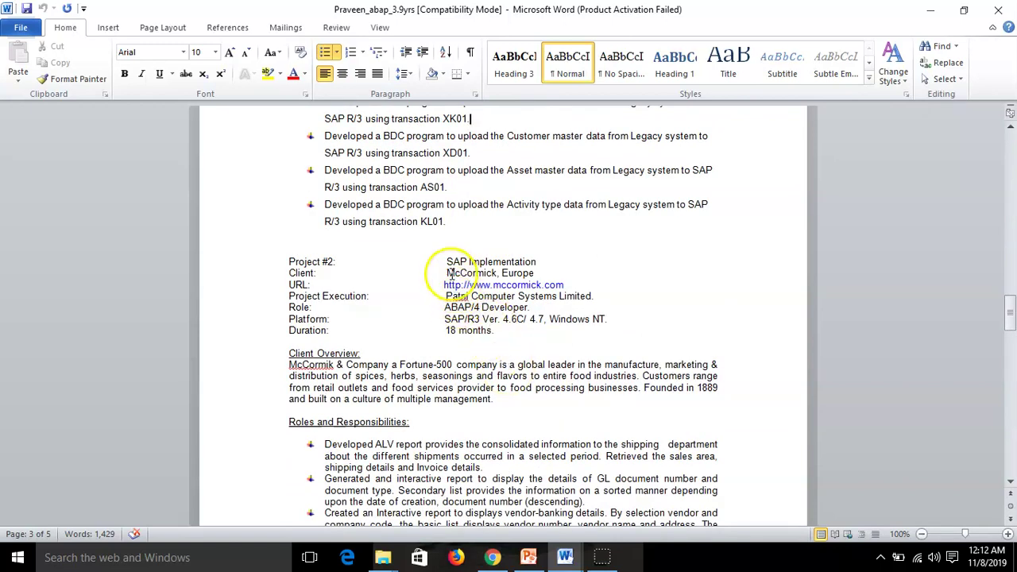
Inspect the Project #2 client entry, McCormick, Europe, and the Patni Computer Systems text
left_click_drag(448, 273, 526, 273)
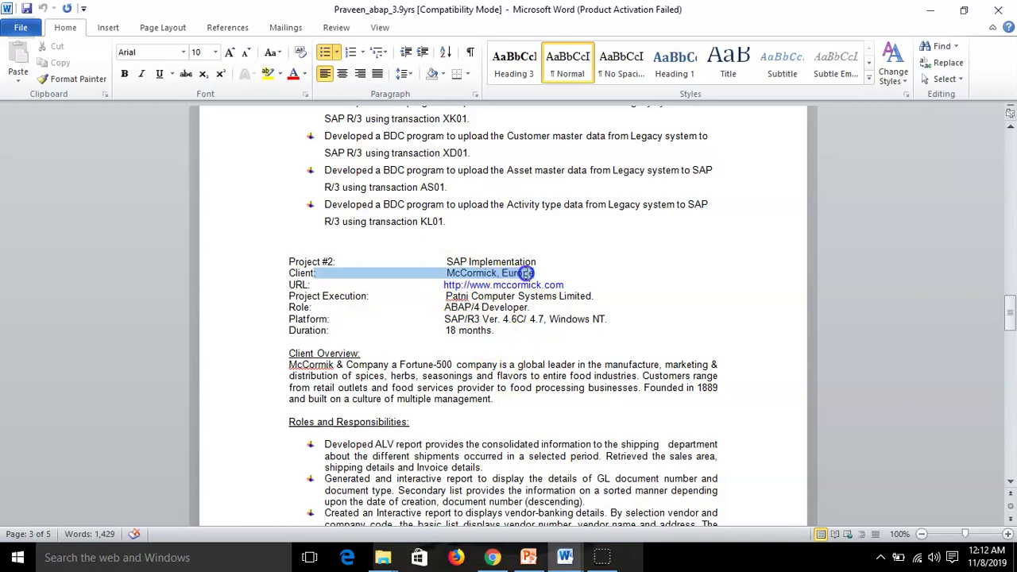
left_click(547, 342)
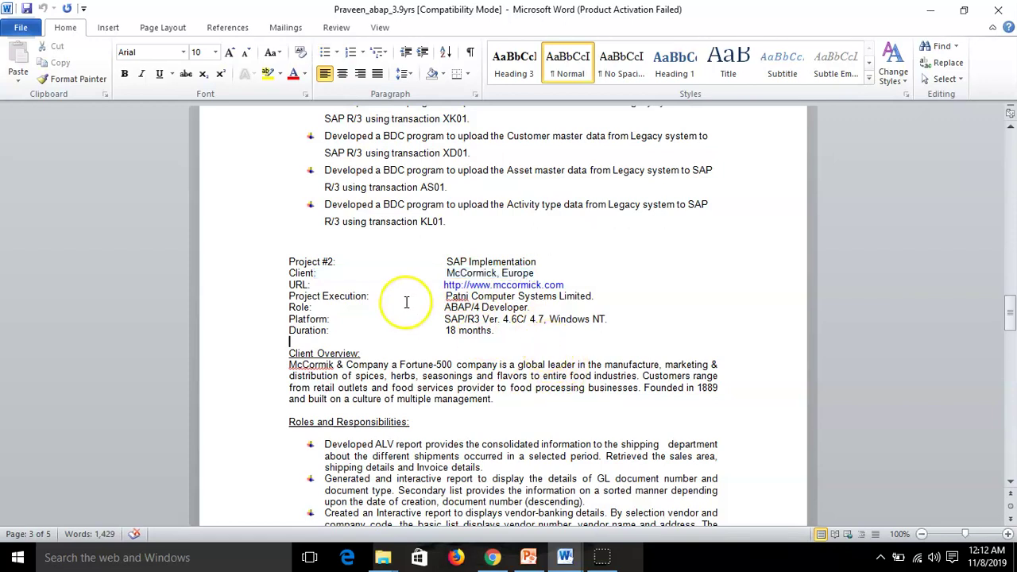
left_click(445, 273)
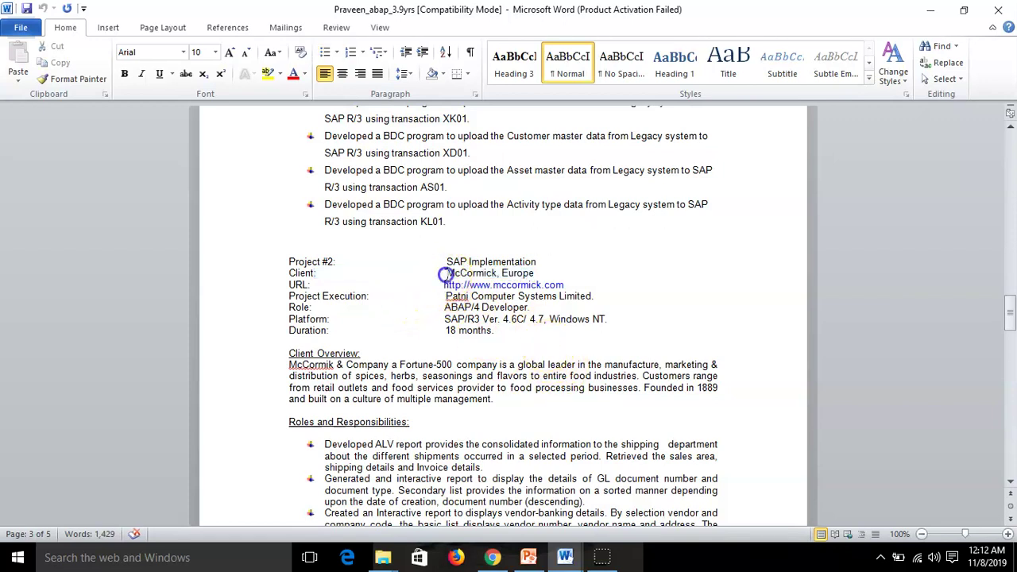
left_click_drag(445, 273, 564, 301)
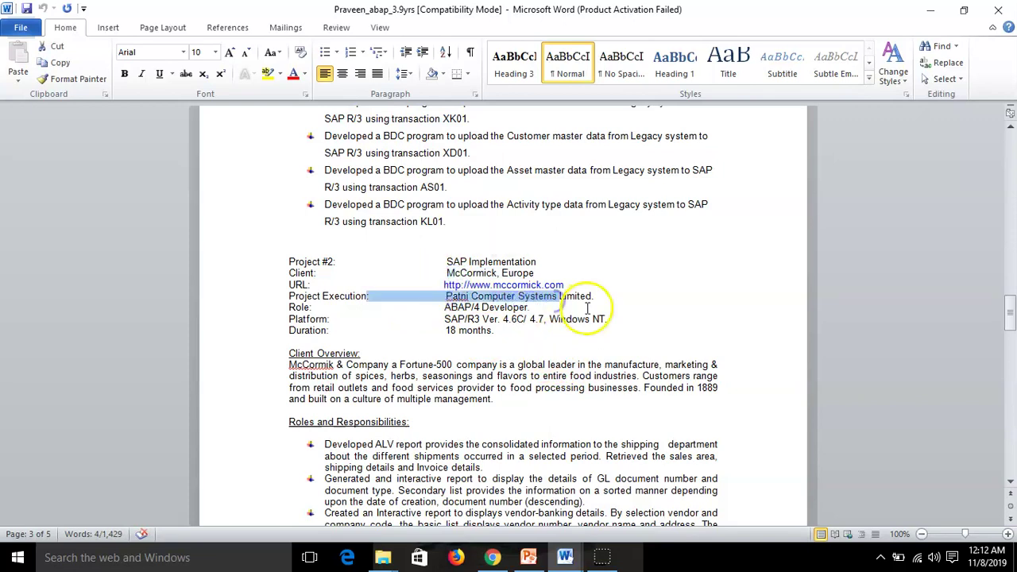
left_click(516, 350)
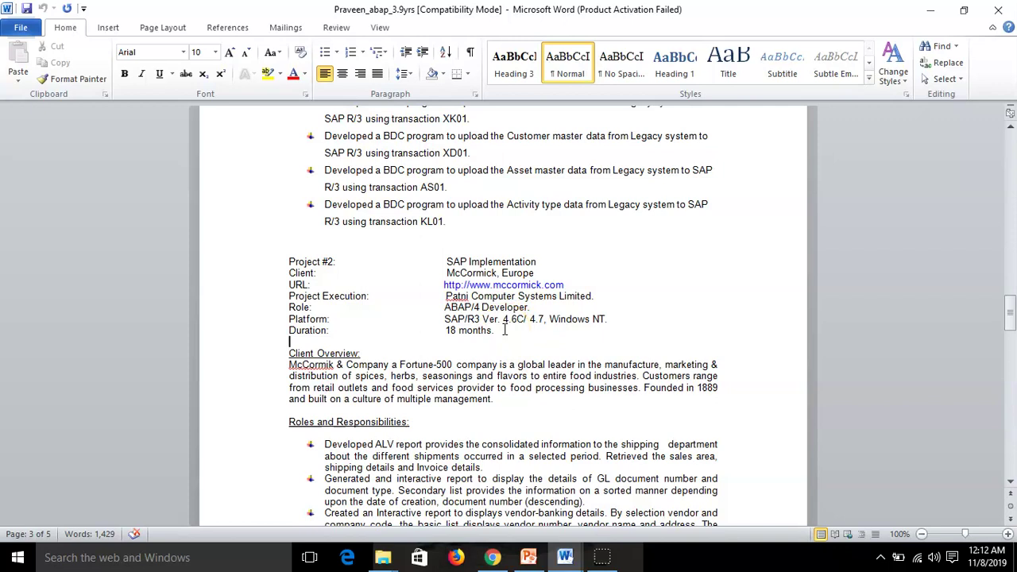
scroll(468, 367, "up", 2)
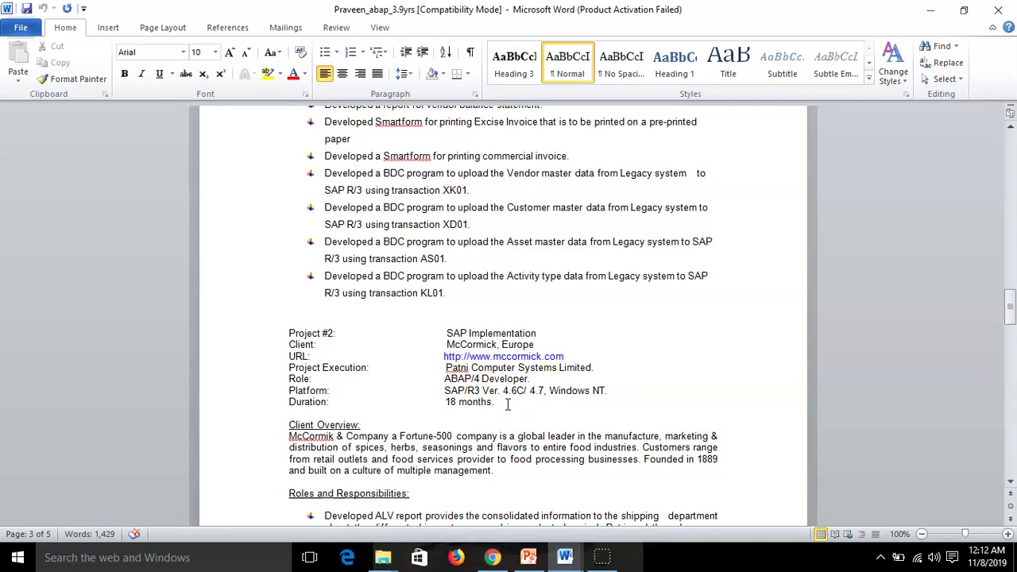
Insert 'March 2018 to Till date , ' before '18 months' on the Duration line
left_click(446, 402)
type("30")
key("BackSpace")
key("BackSpace")
type("March 2018 to ")
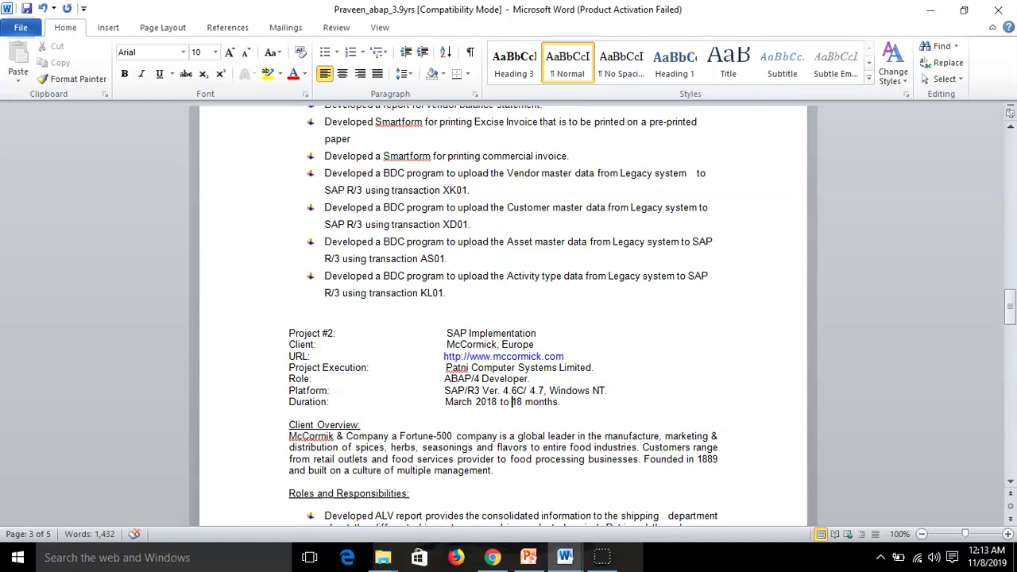
type("Till date ")
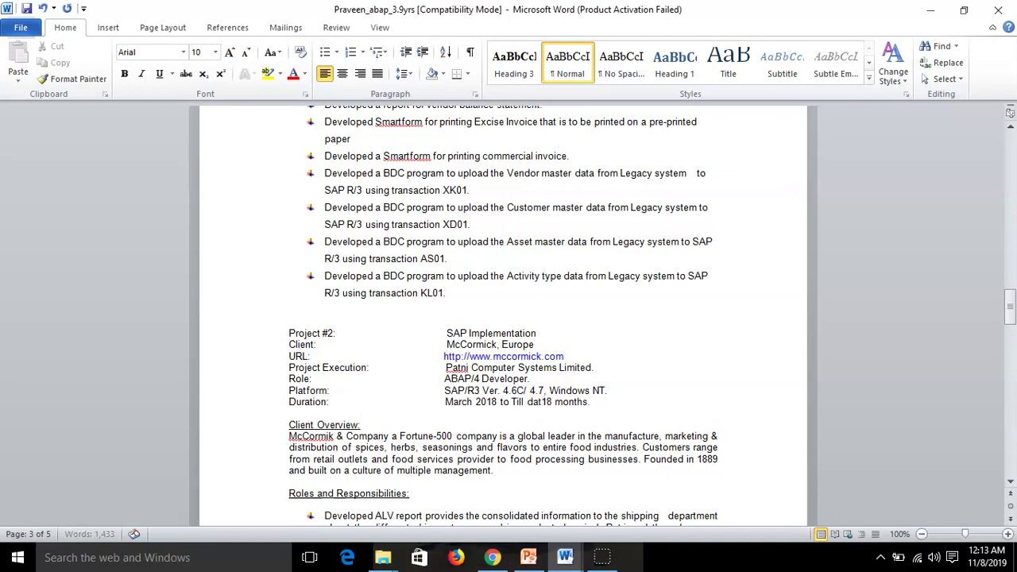
type(",")
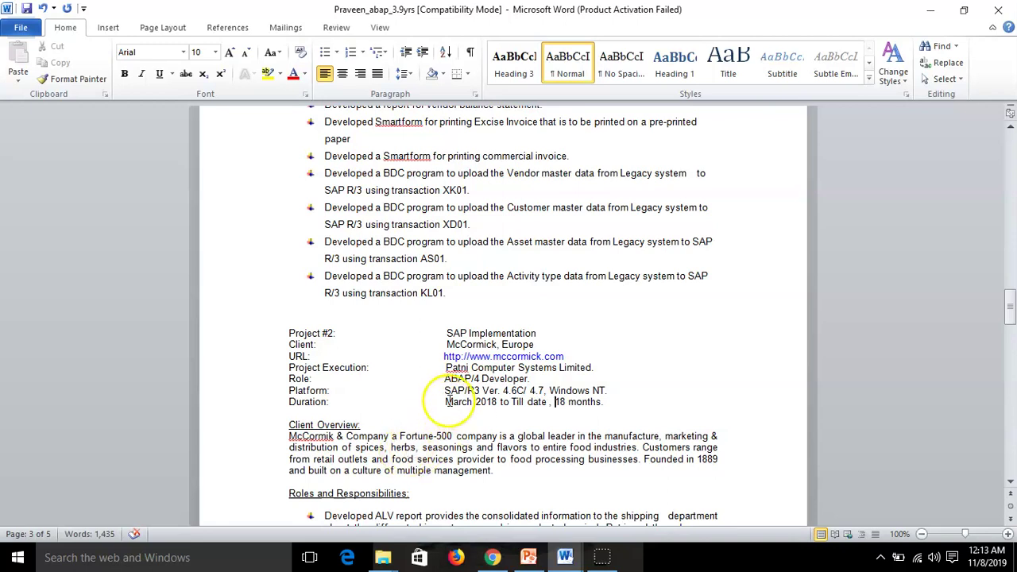
Review the McCormick client line and the following Project #2 responsibilities
left_click_drag(447, 344, 534, 344)
left_click(482, 377)
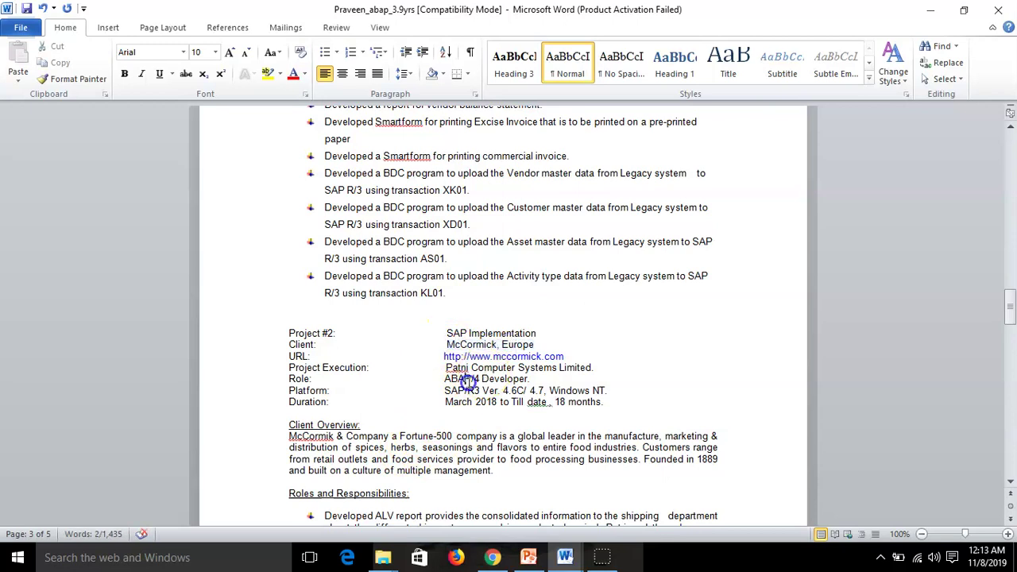
left_click(493, 410)
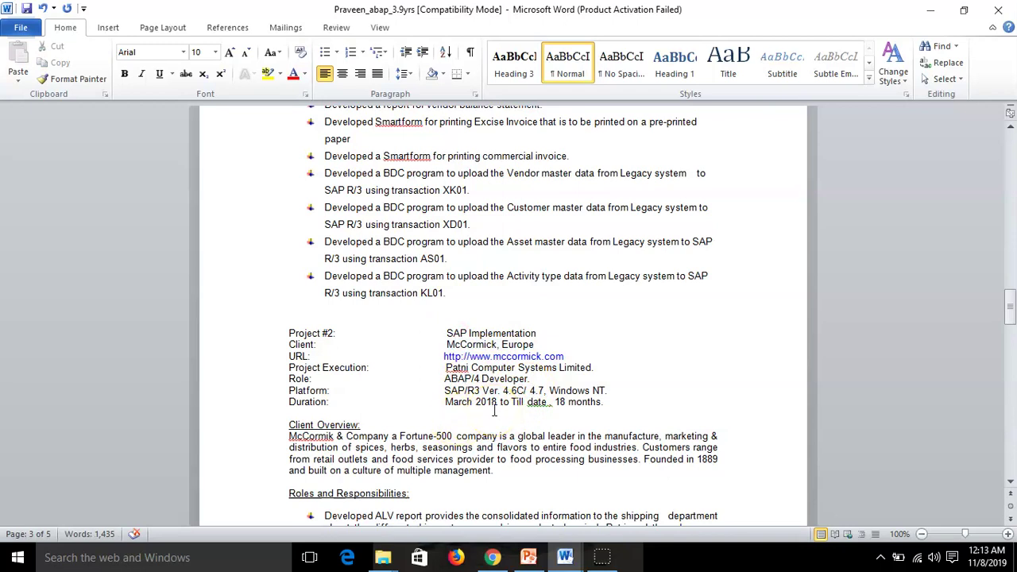
scroll(493, 410, "down", 1)
scroll(494, 410, "down", 2)
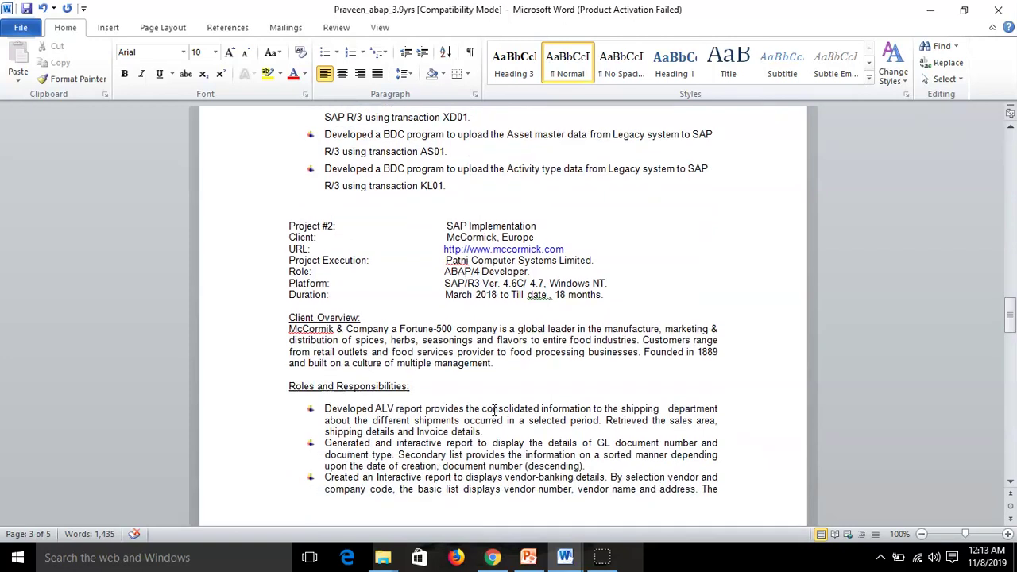
scroll(493, 410, "up", 2)
double_click(517, 357)
left_click_drag(517, 357, 535, 355)
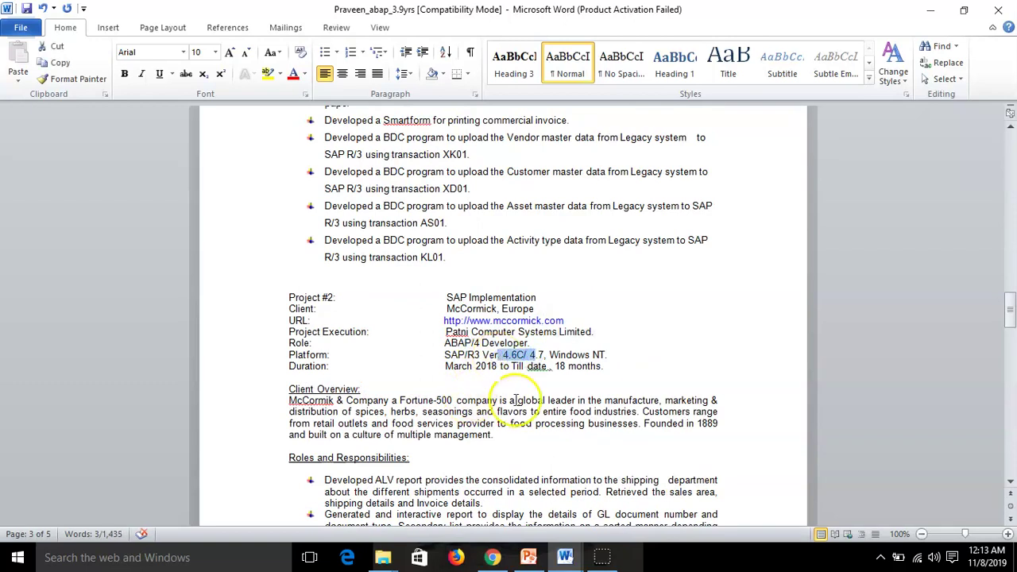
left_click(505, 367)
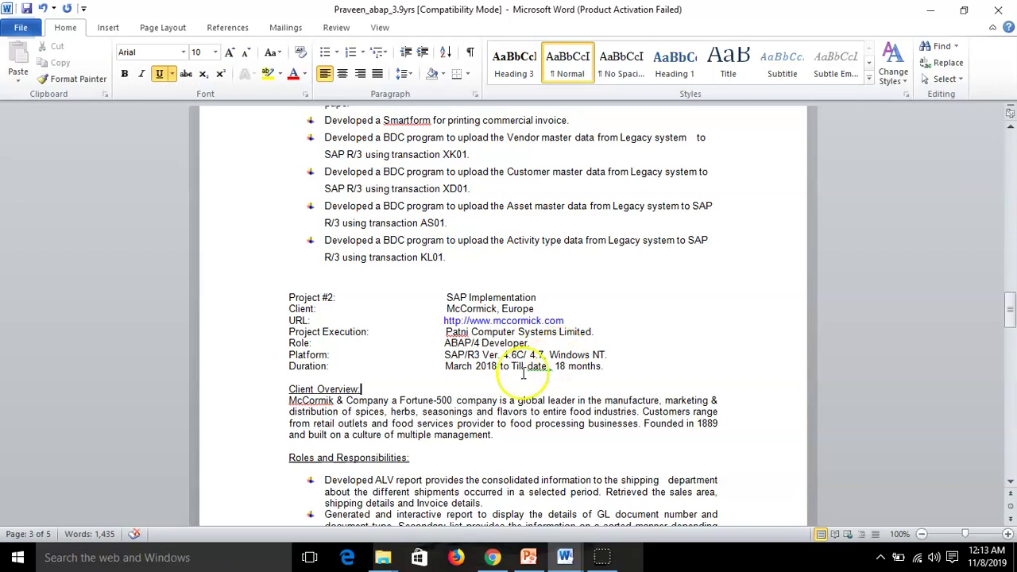
scroll(551, 407, "down", 6)
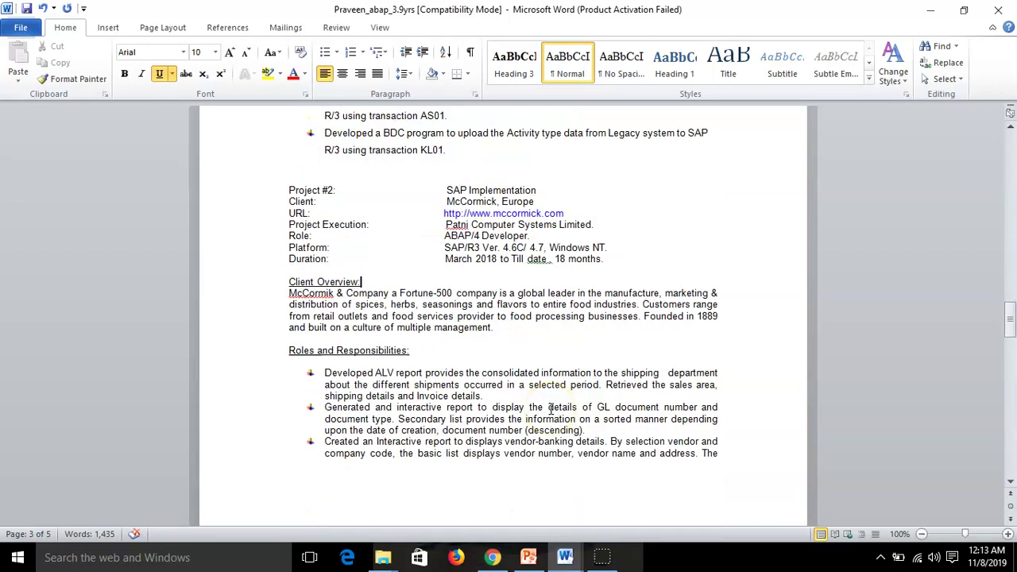
scroll(551, 409, "up", 5)
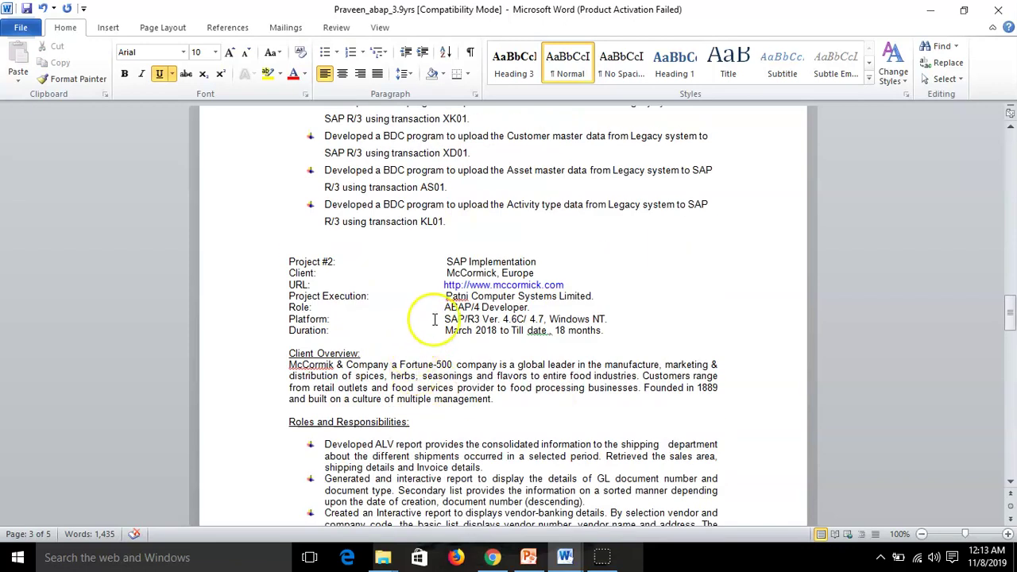
left_click_drag(449, 272, 542, 276)
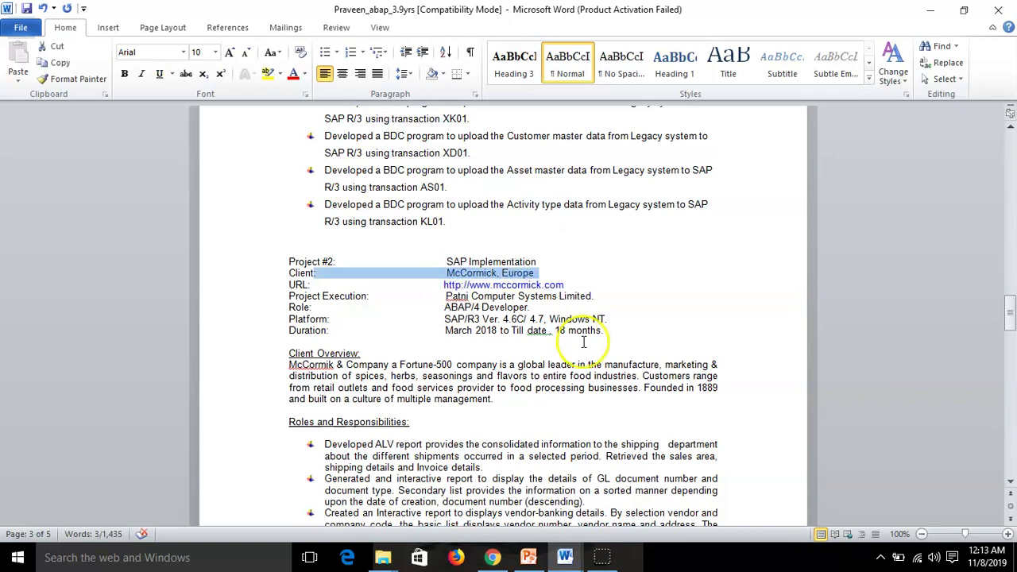
left_click(586, 340)
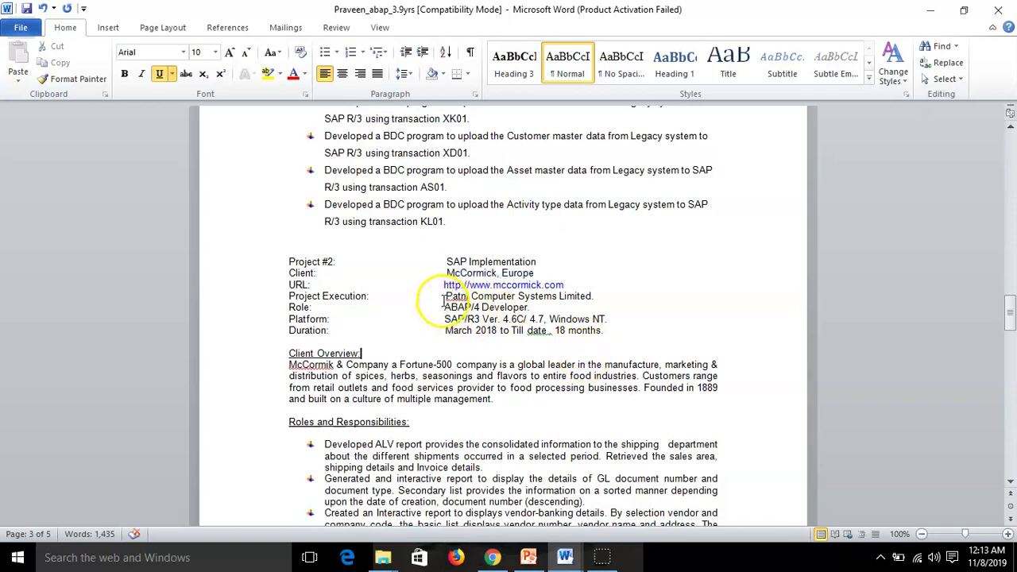
left_click_drag(446, 296, 615, 300)
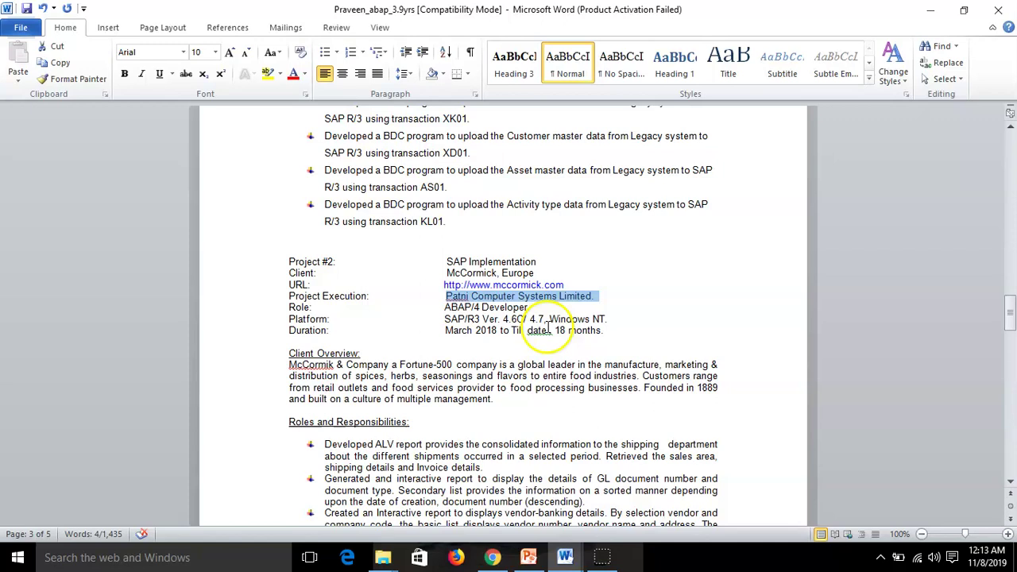
left_click_drag(447, 273, 508, 275)
left_click(595, 319)
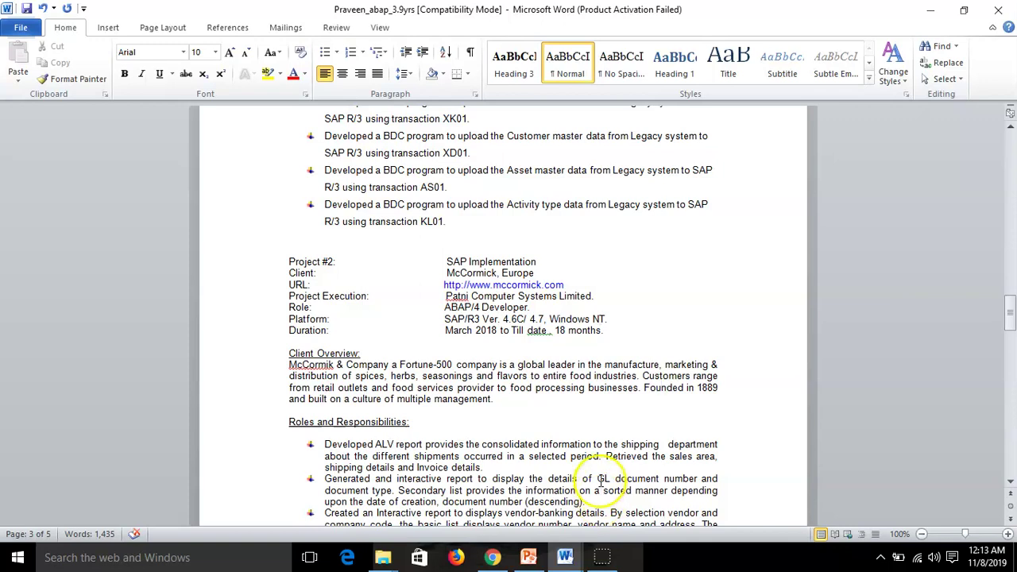
scroll(601, 471, "up", 4)
scroll(601, 471, "up", 4)
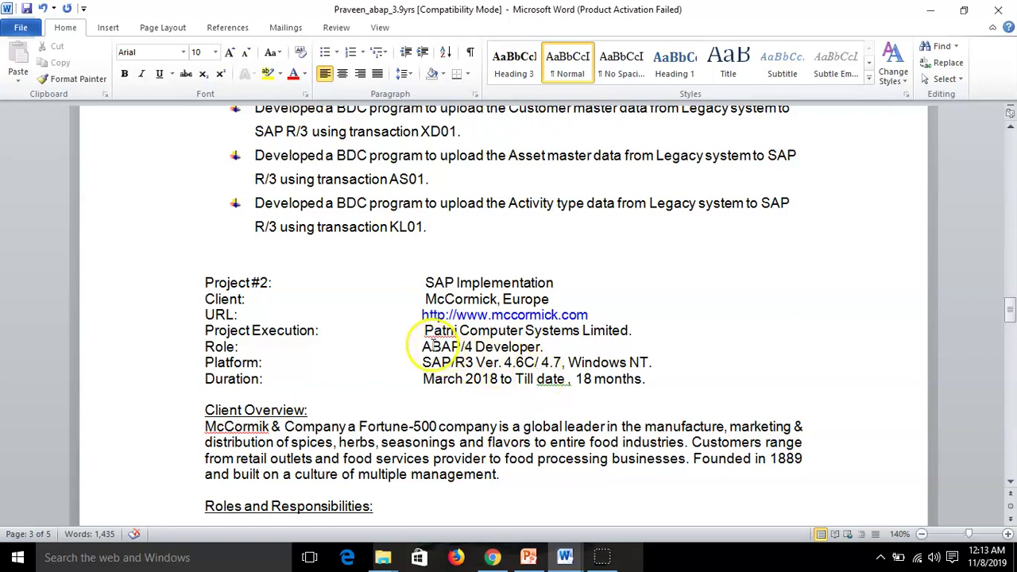
Check the Patni Computer Systems and McCormick, Europe entries, then scroll through the resume
left_click_drag(424, 334, 681, 337)
left_click(680, 355)
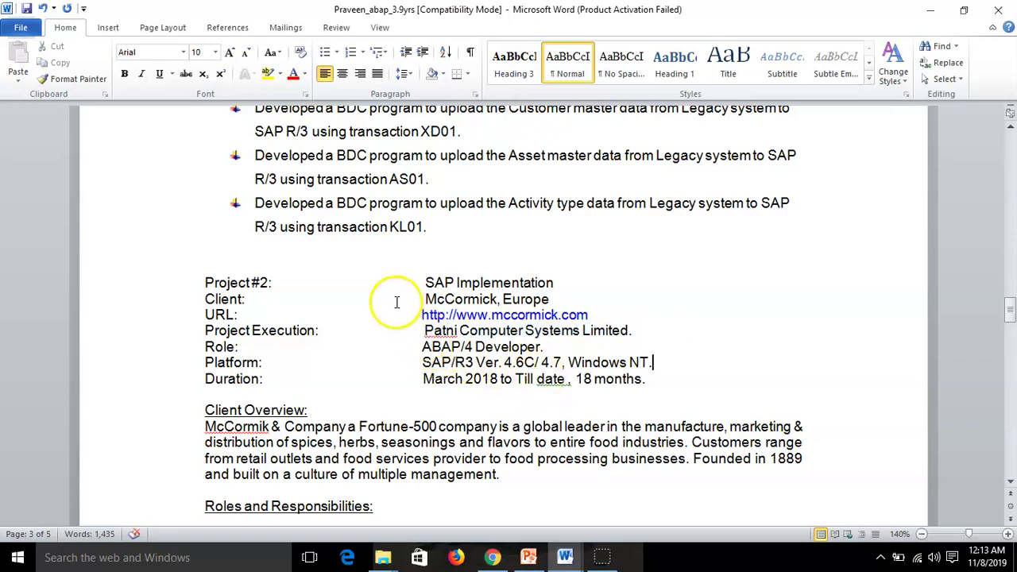
left_click_drag(426, 299, 524, 297)
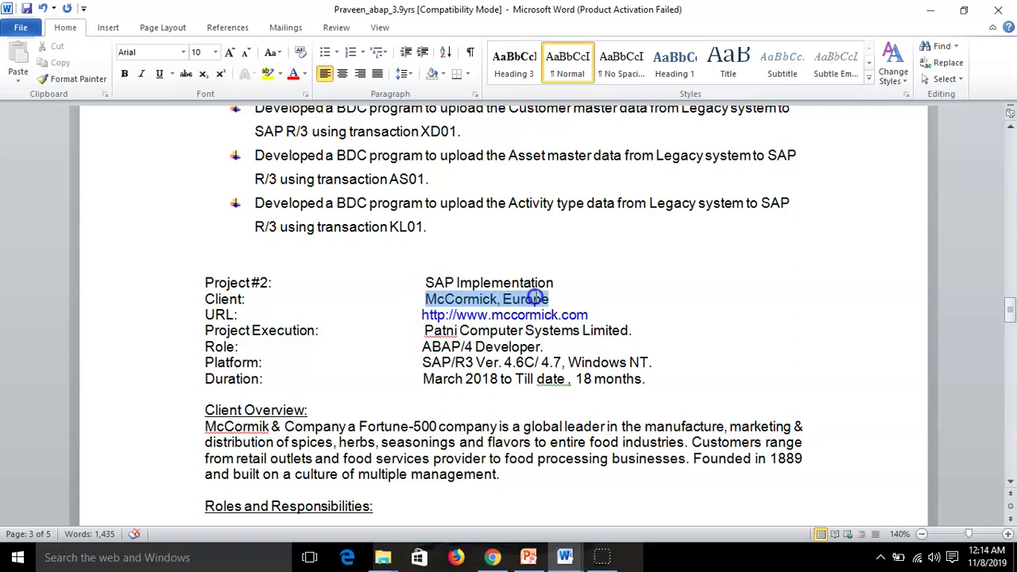
left_click(562, 399)
scroll(487, 412, "down", 5)
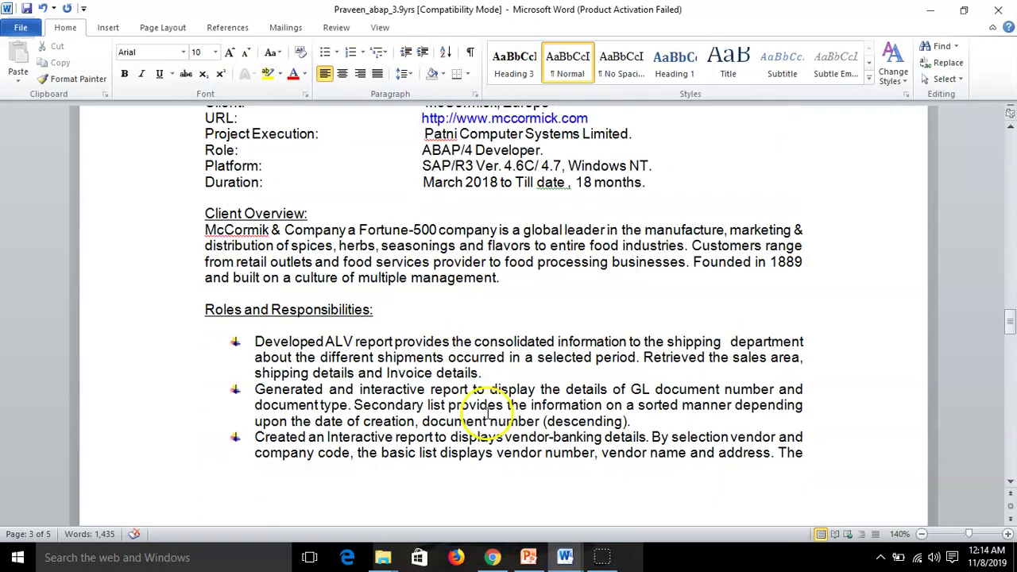
scroll(488, 413, "down", 11)
scroll(488, 412, "down", 5)
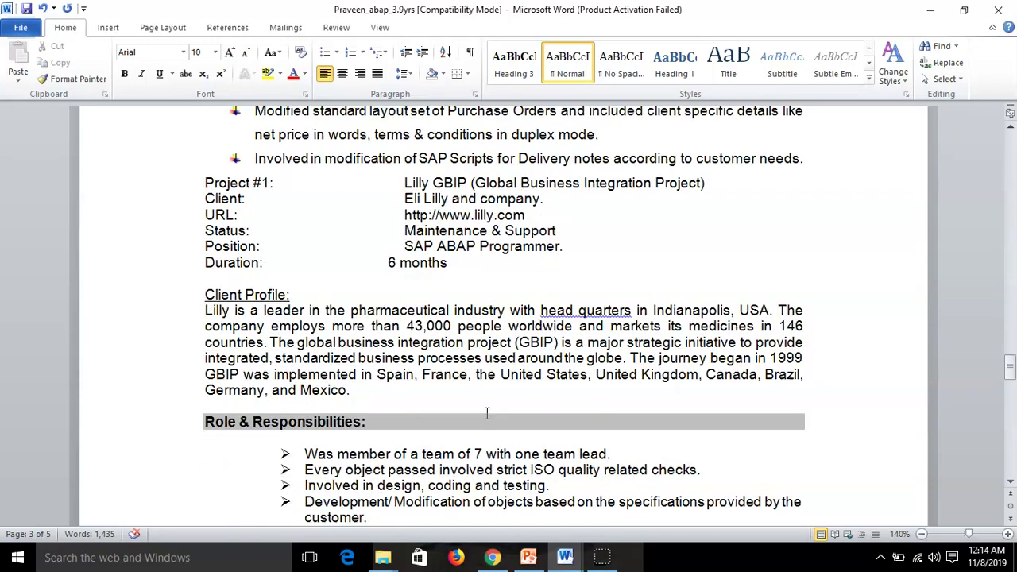
scroll(487, 412, "down", 5)
scroll(487, 412, "down", 5)
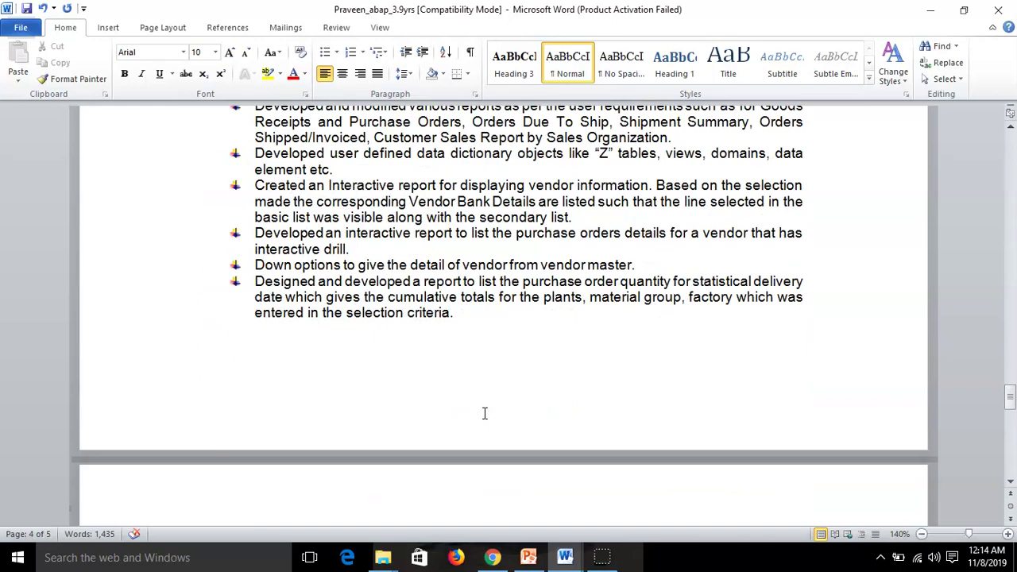
scroll(487, 412, "up", 4)
scroll(361, 328, "up", 20)
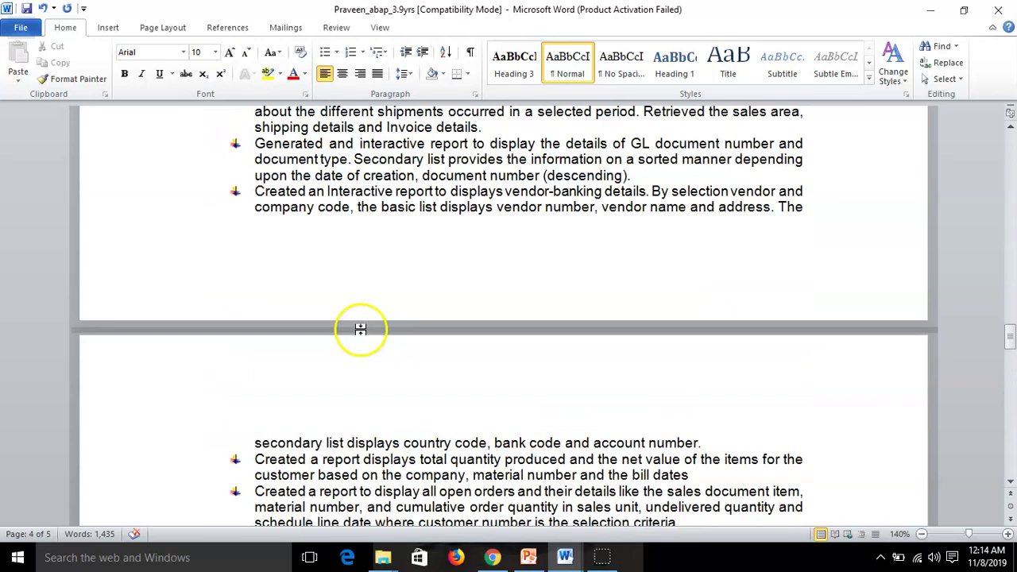
scroll(361, 328, "up", 20)
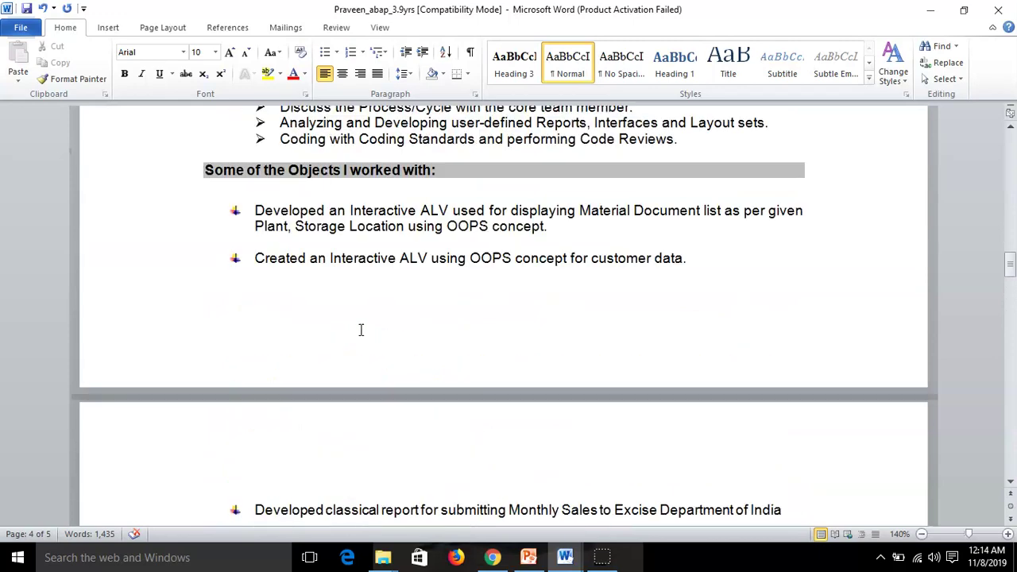
scroll(360, 329, "up", 20)
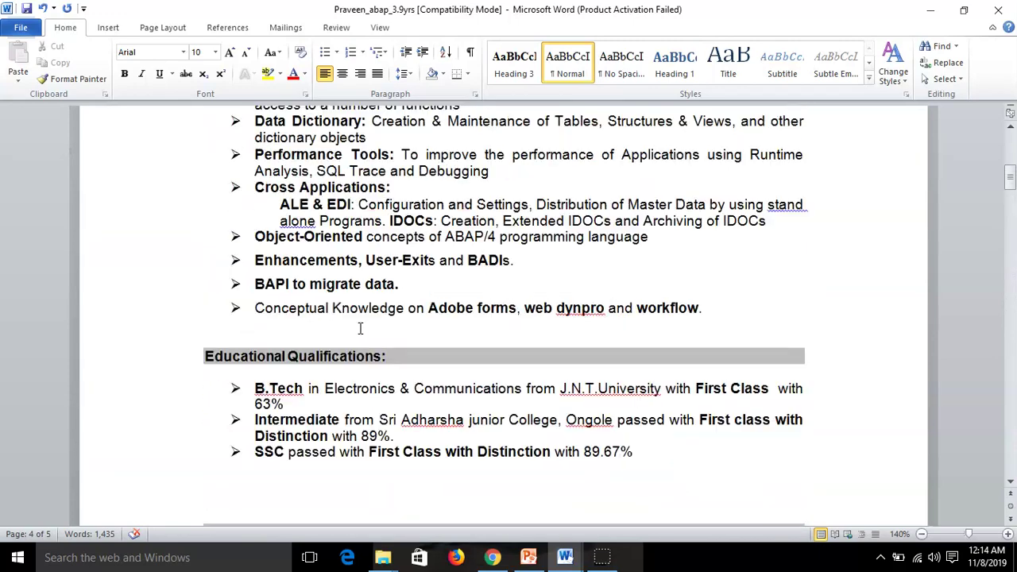
scroll(360, 329, "up", 5)
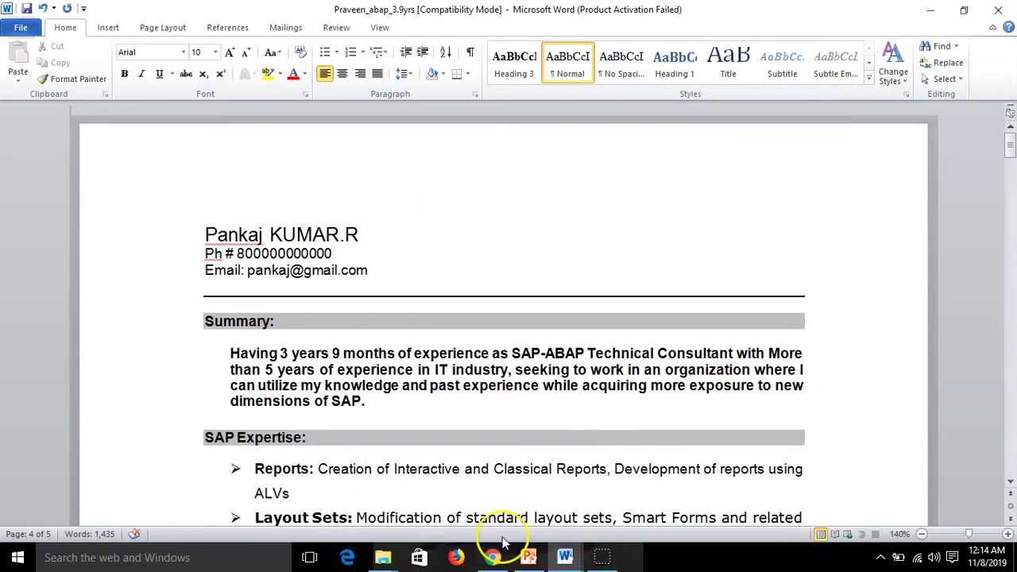
Open My_Resume from Local Disk (F:) and delete the two address lines below the email
mouse_move(387, 558)
left_click(469, 495)
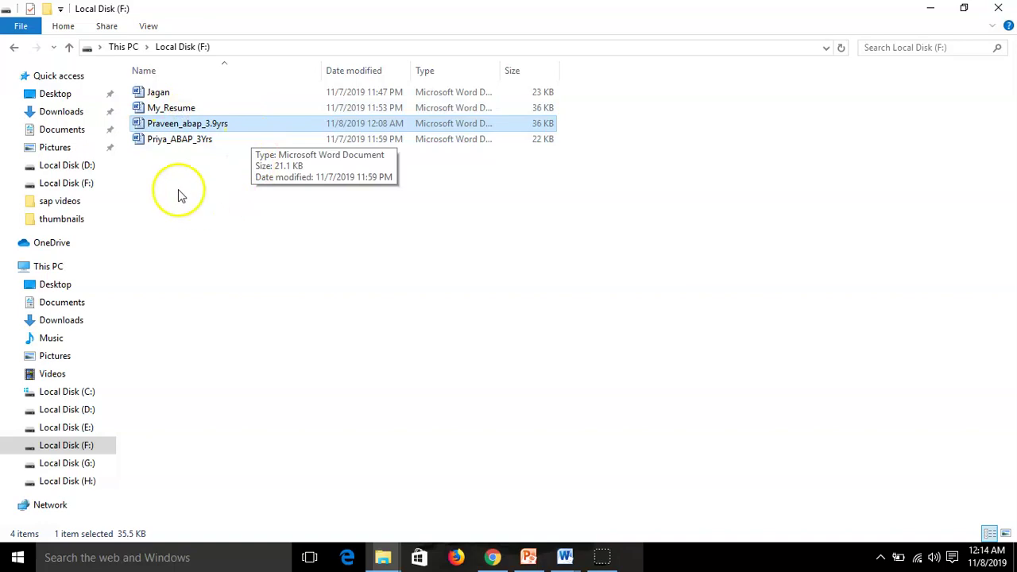
double_click(173, 109)
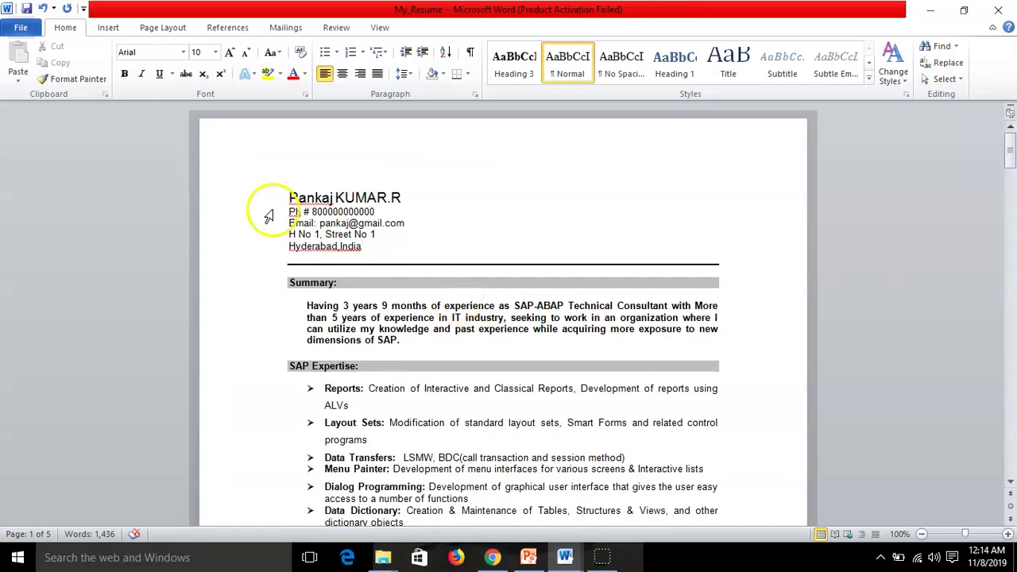
left_click_drag(271, 230, 602, 250)
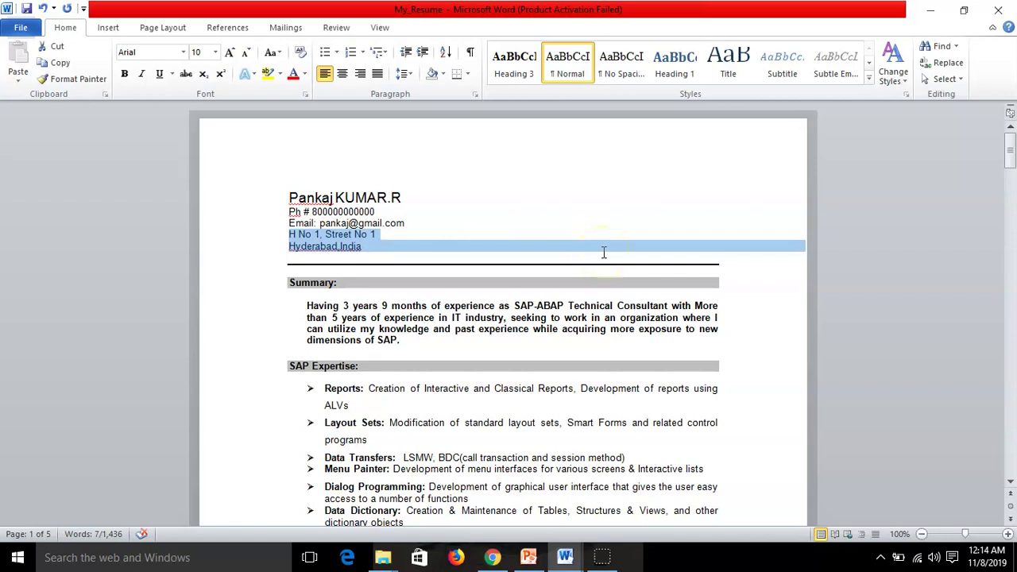
key("Delete")
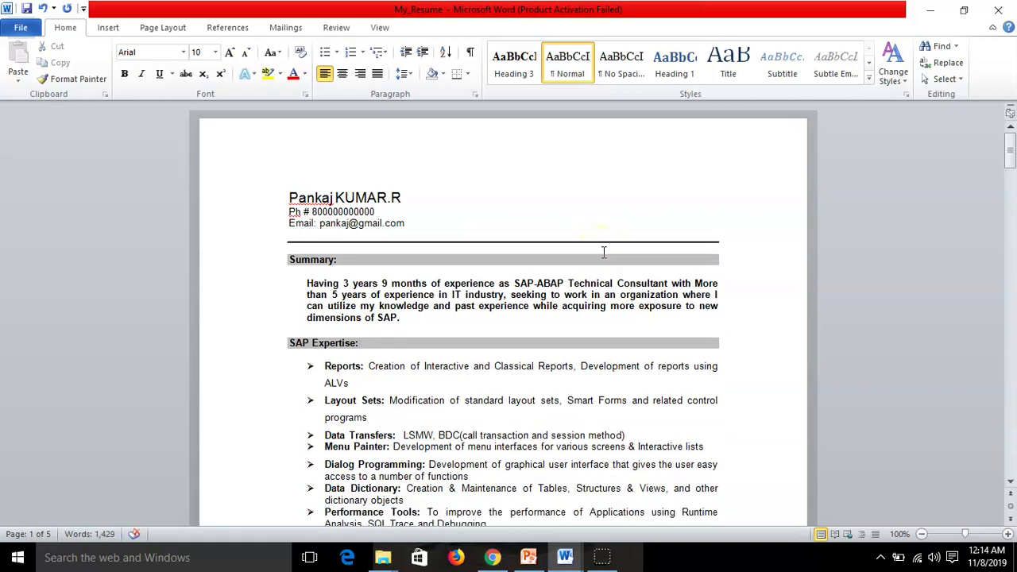
scroll(475, 341, "down", 6)
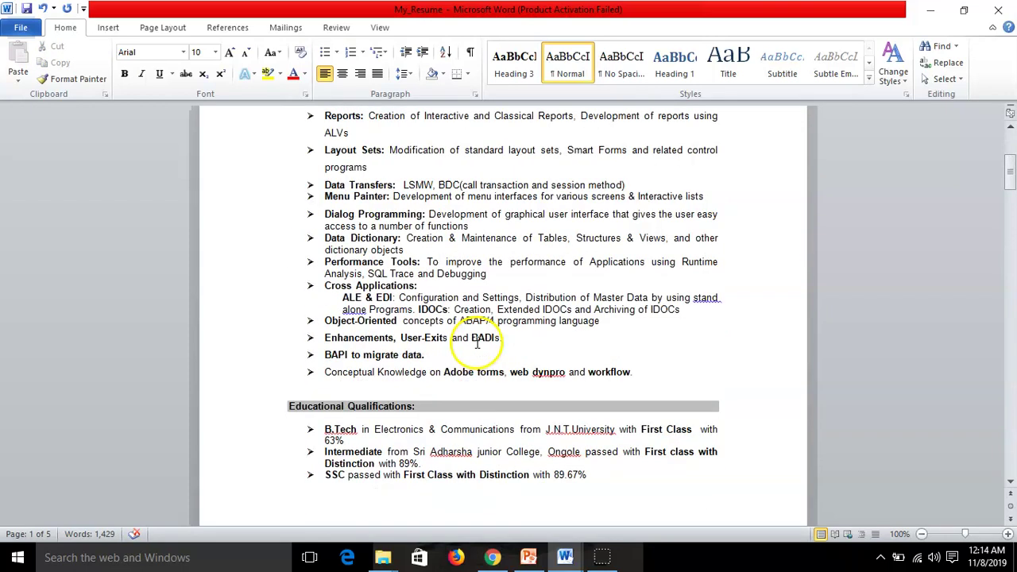
scroll(475, 341, "down", 4)
scroll(474, 340, "down", 3)
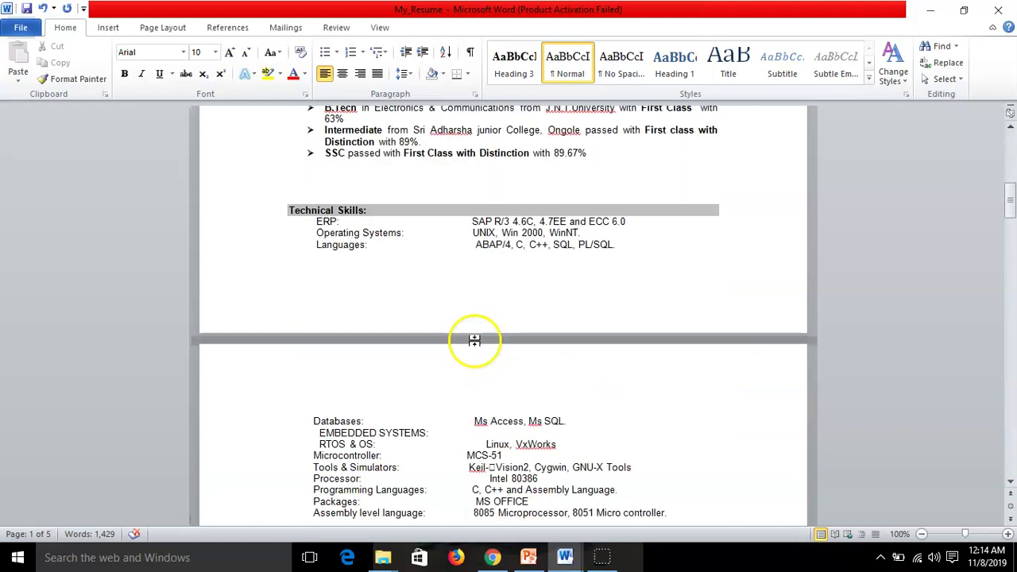
scroll(475, 340, "down", 18)
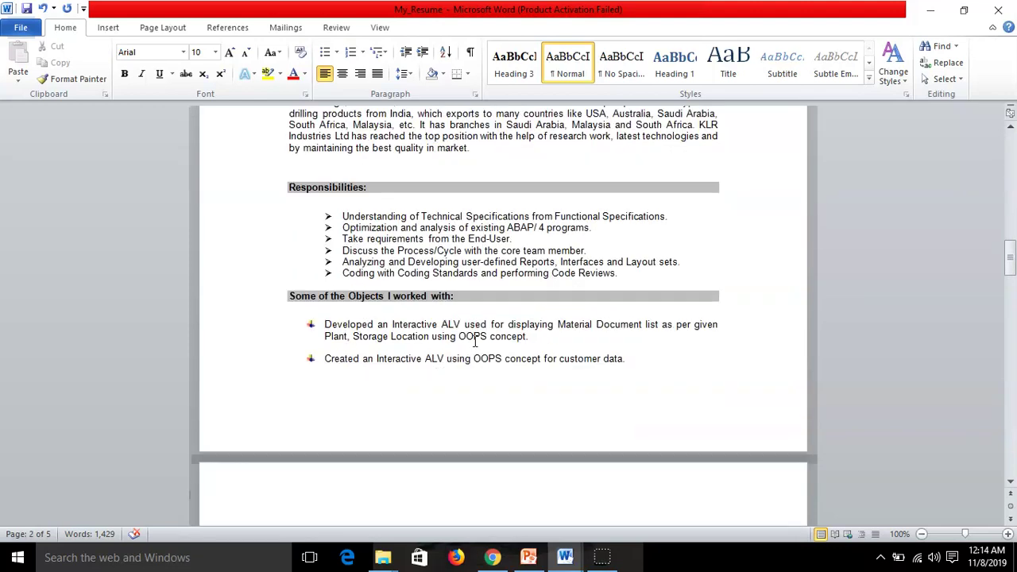
scroll(474, 340, "down", 15)
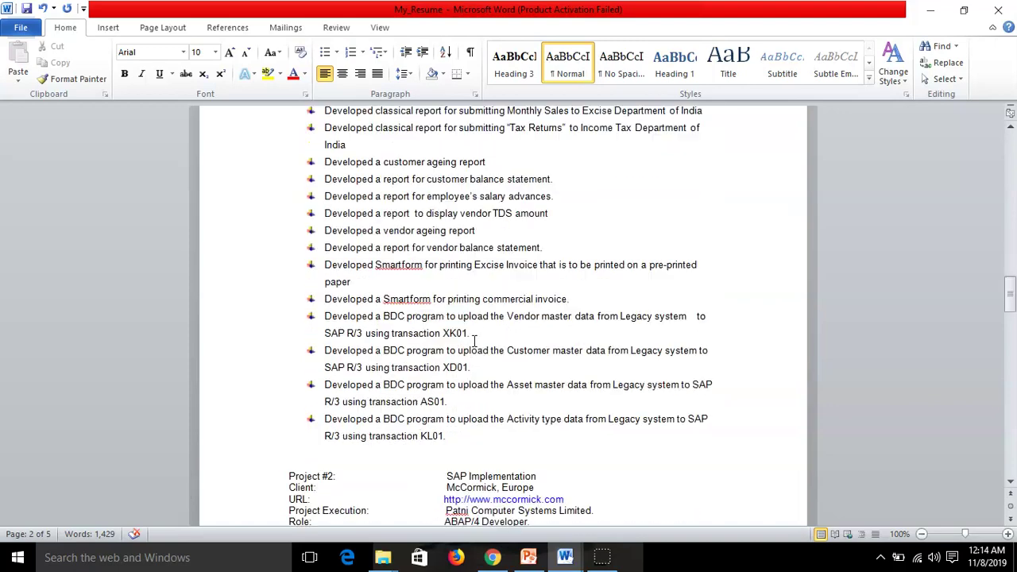
scroll(474, 341, "down", 5)
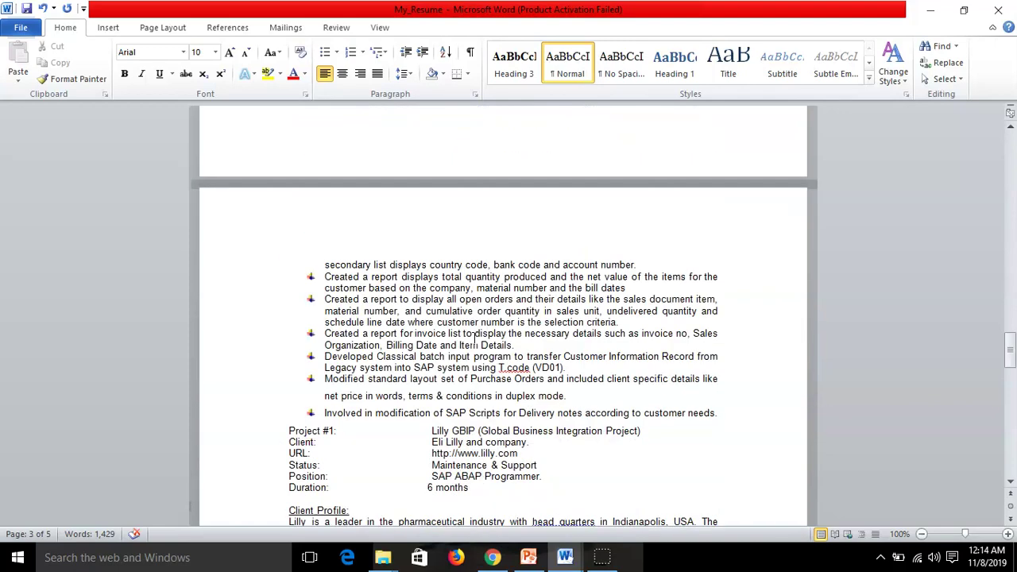
scroll(474, 340, "down", 4)
scroll(474, 340, "down", 18)
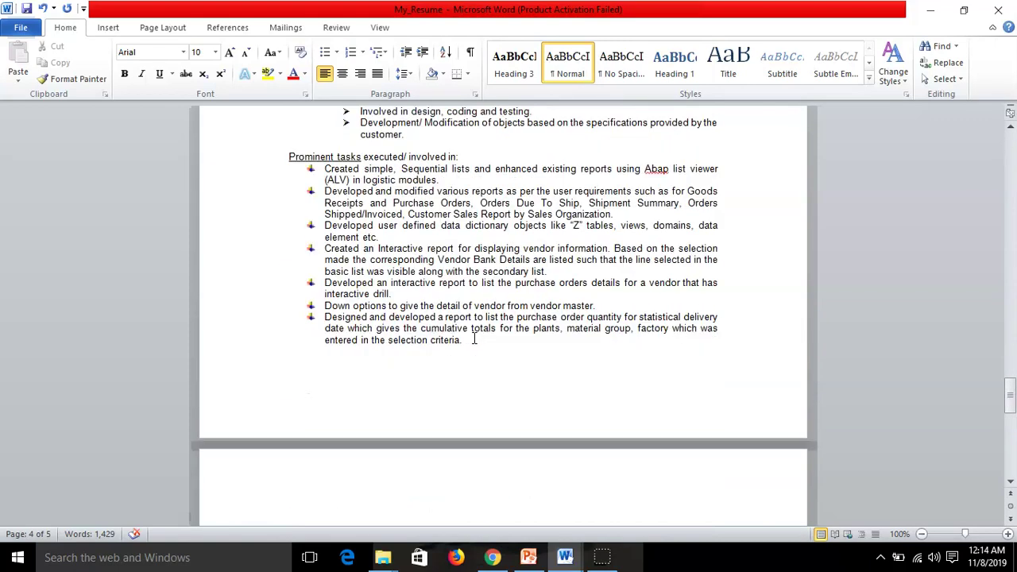
scroll(474, 340, "down", 3)
scroll(474, 340, "up", 12)
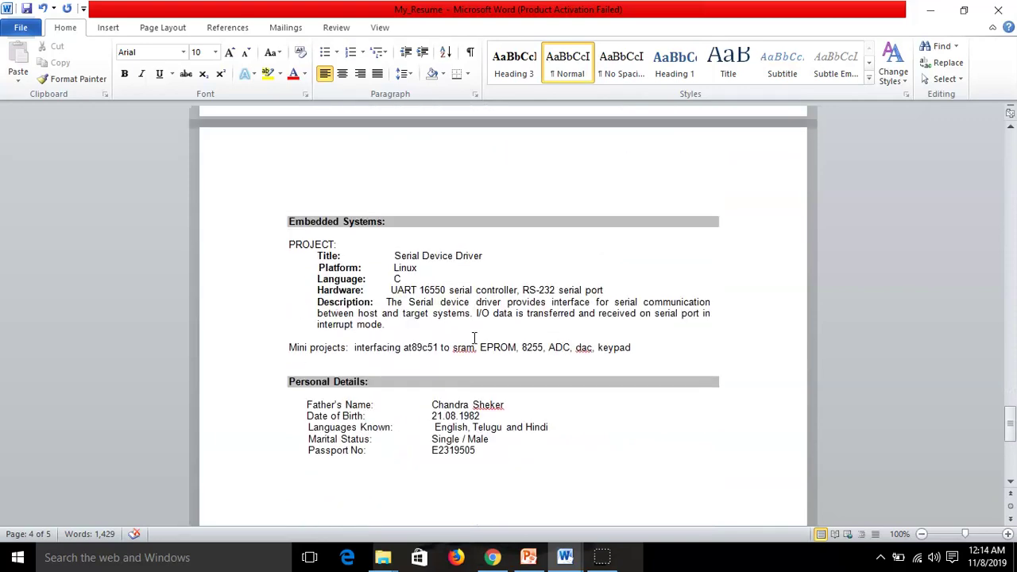
scroll(474, 340, "up", 15)
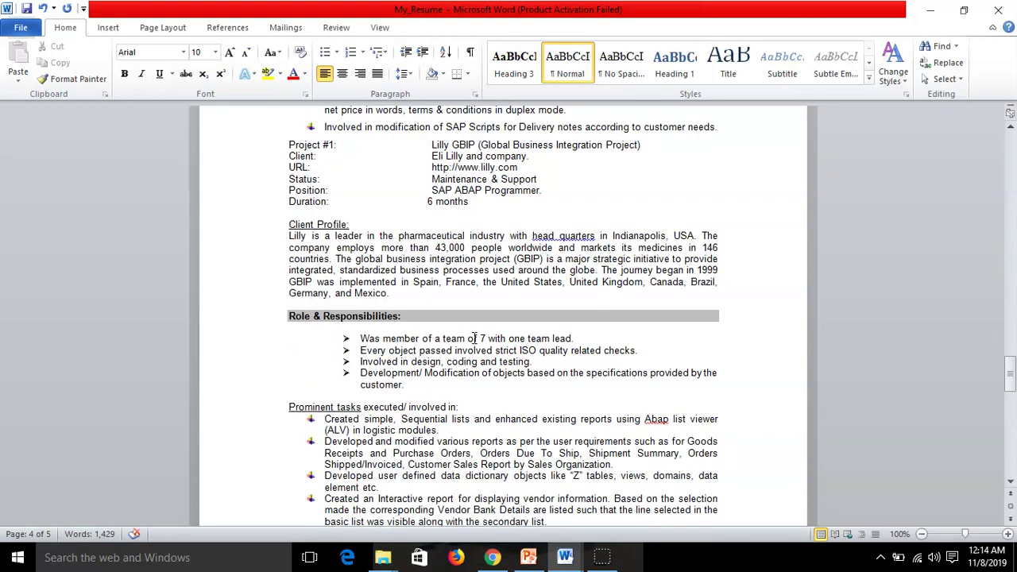
scroll(474, 340, "up", 15)
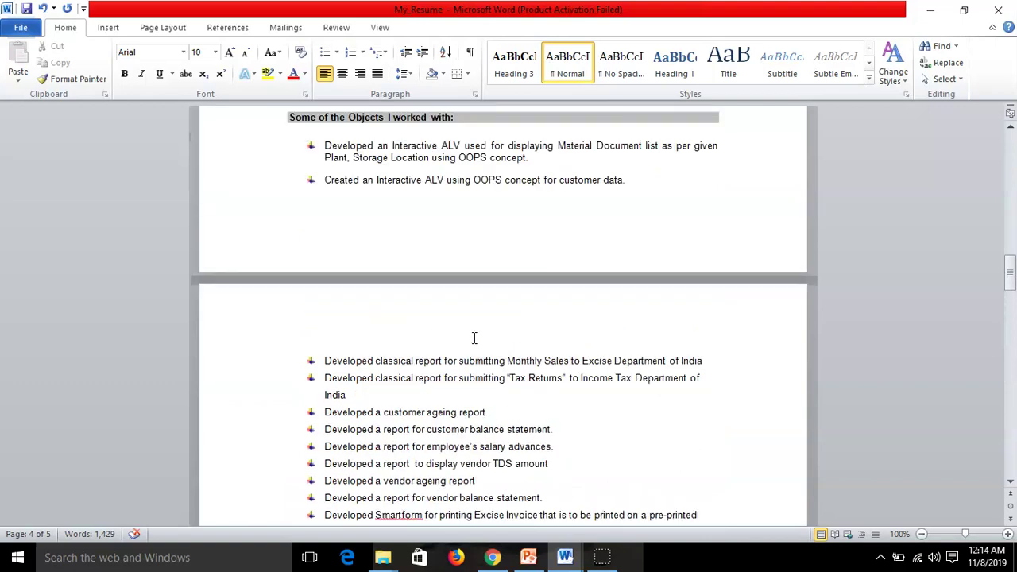
scroll(472, 338, "up", 15)
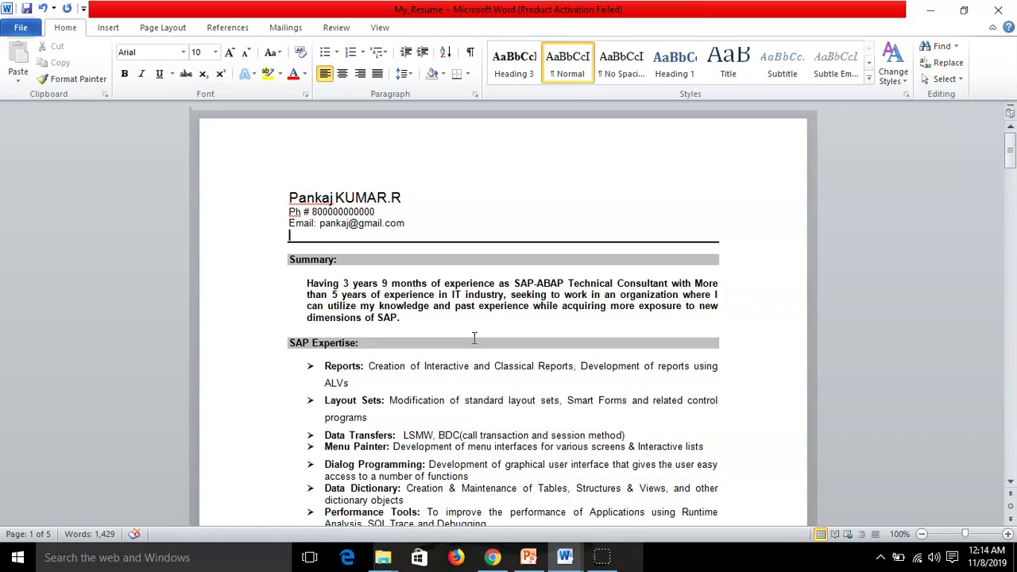
Minimize the Word resume and folder windows, then show the PowerPoint Subscribe slide full screen
left_click(552, 358)
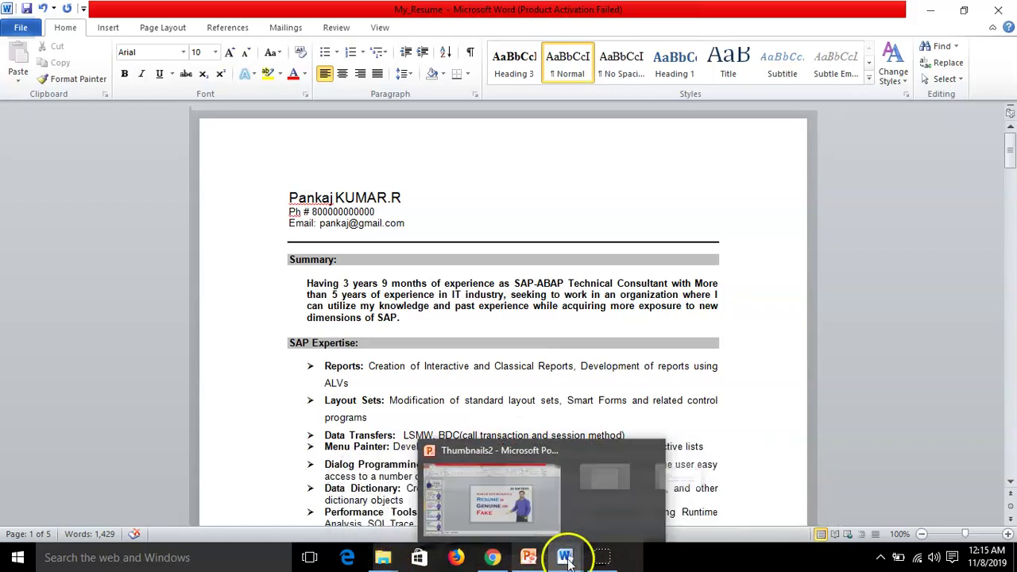
left_click(602, 557)
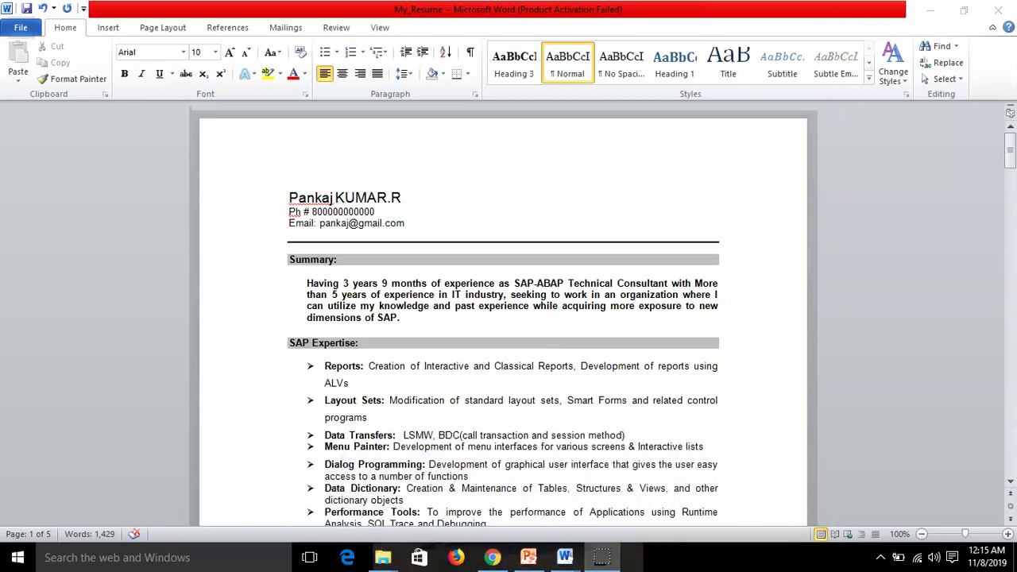
left_click(927, 9)
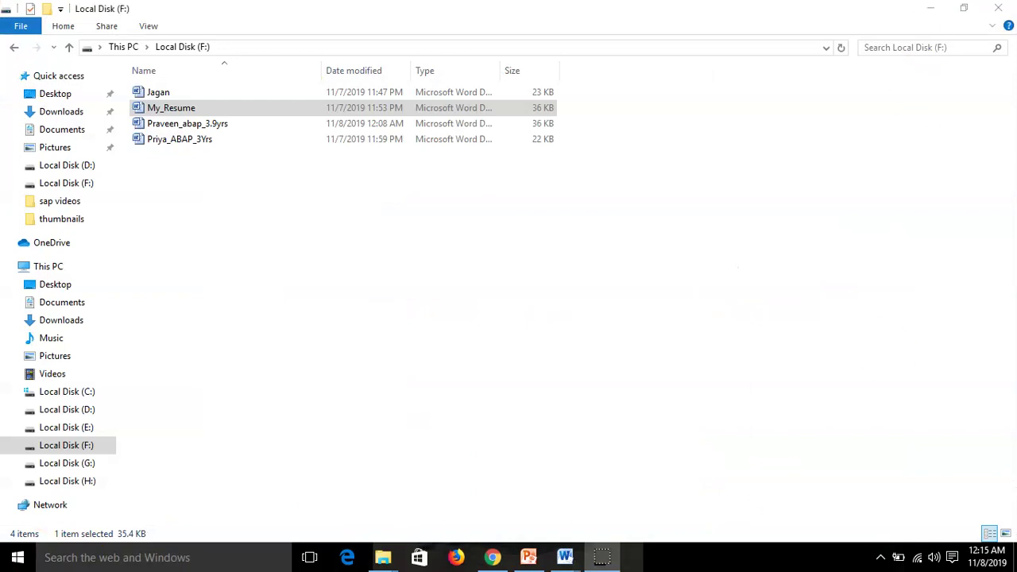
left_click(930, 7)
left_click(928, 9)
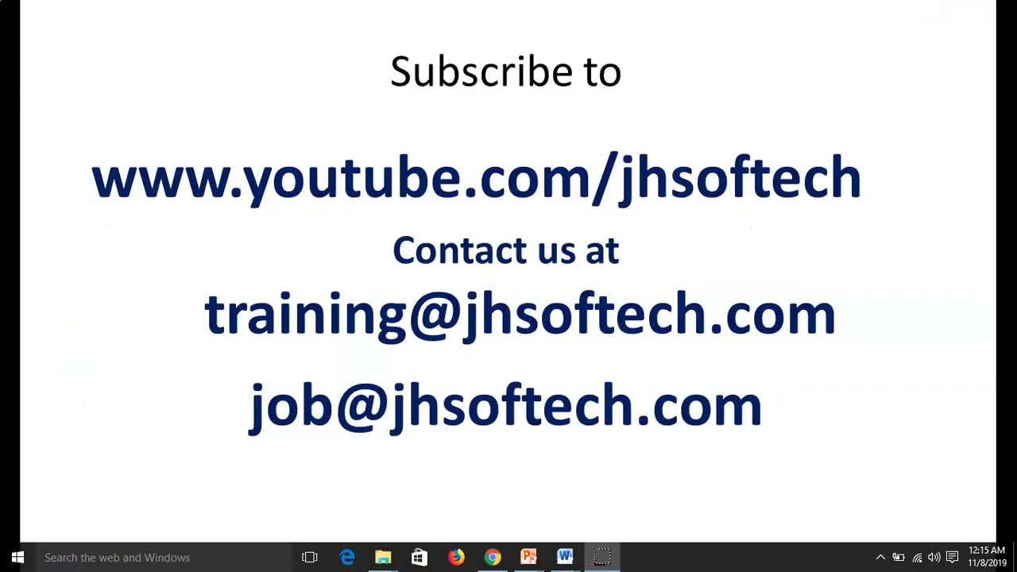
left_click(999, 352)
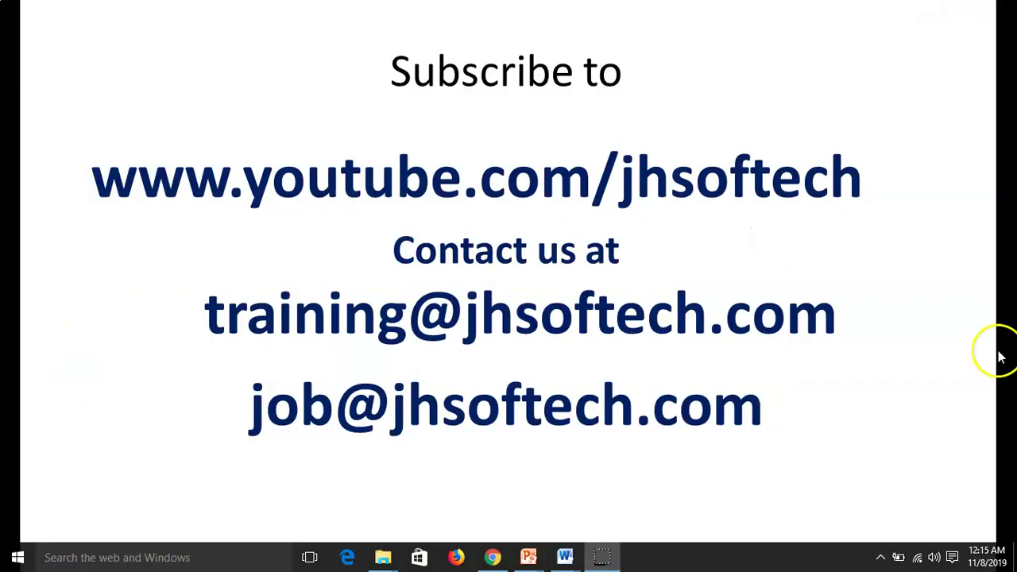